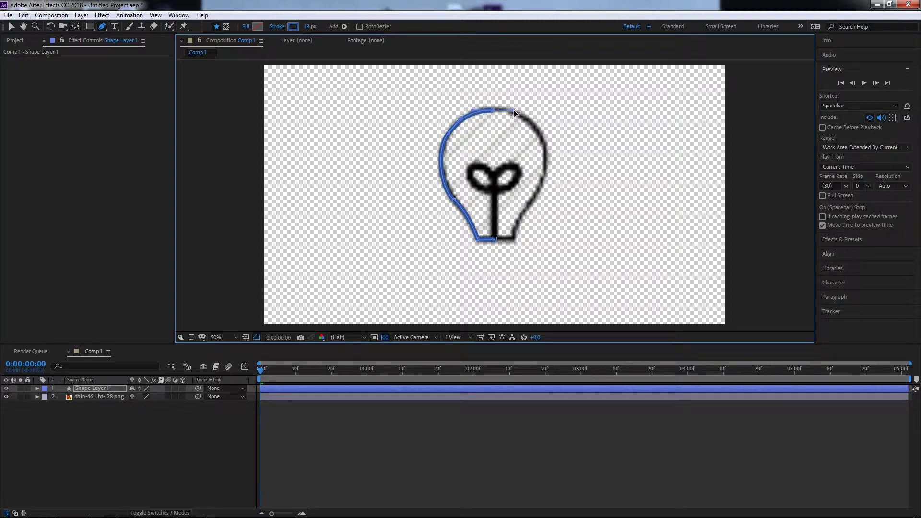
Step: Finish tracing the right half of the bulb outline with the Pen tool and close the path at the base
drag(546, 153, 548, 181)
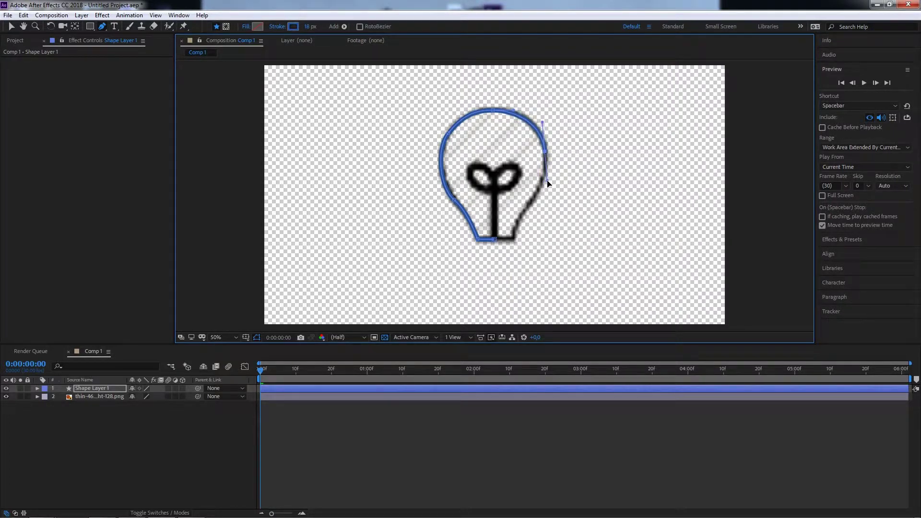
click(526, 208)
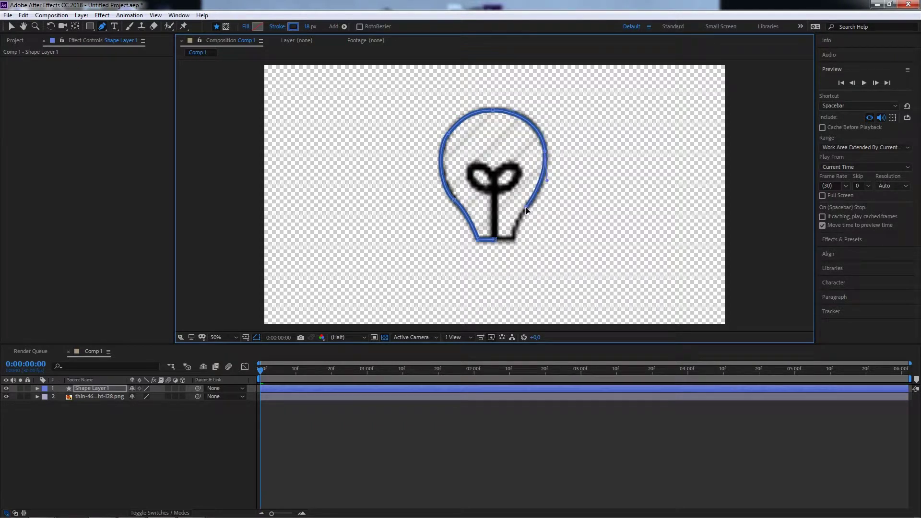
drag(513, 239, 512, 256)
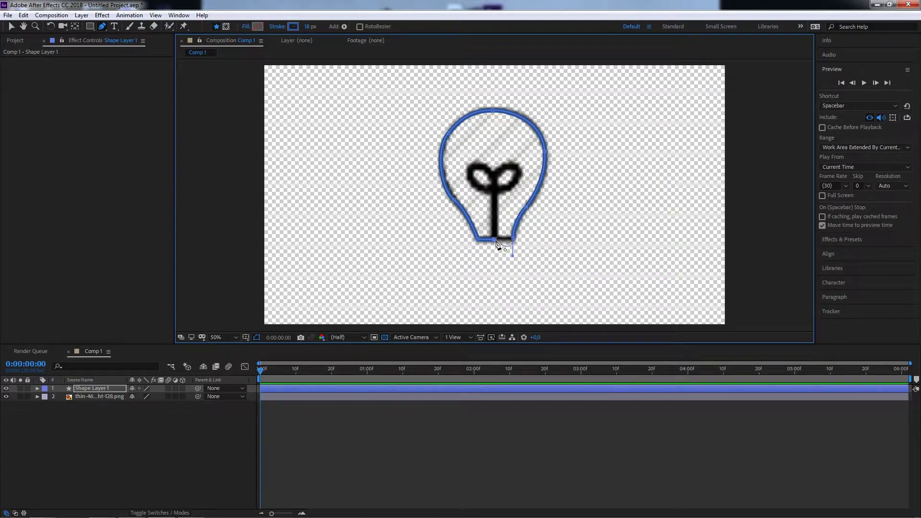
click(496, 242)
drag(511, 258, 509, 238)
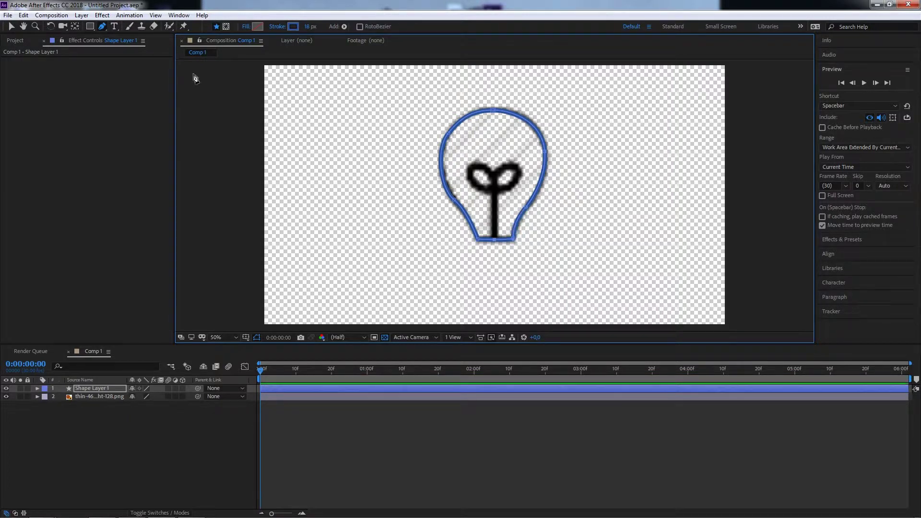
Step: Move the outline's right neck vertex up and outward and adjust the lower-right corner's curve handle to follow the reference bulb
key(period)
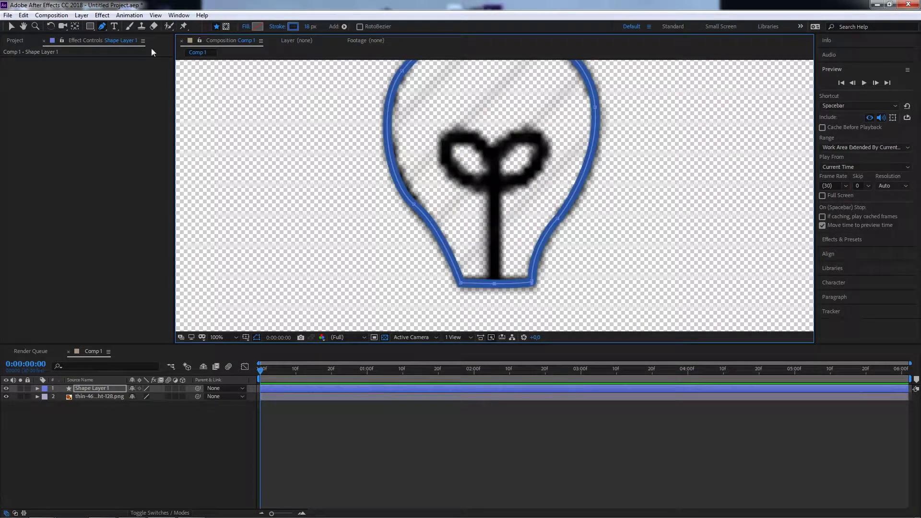
click(414, 203)
click(389, 181)
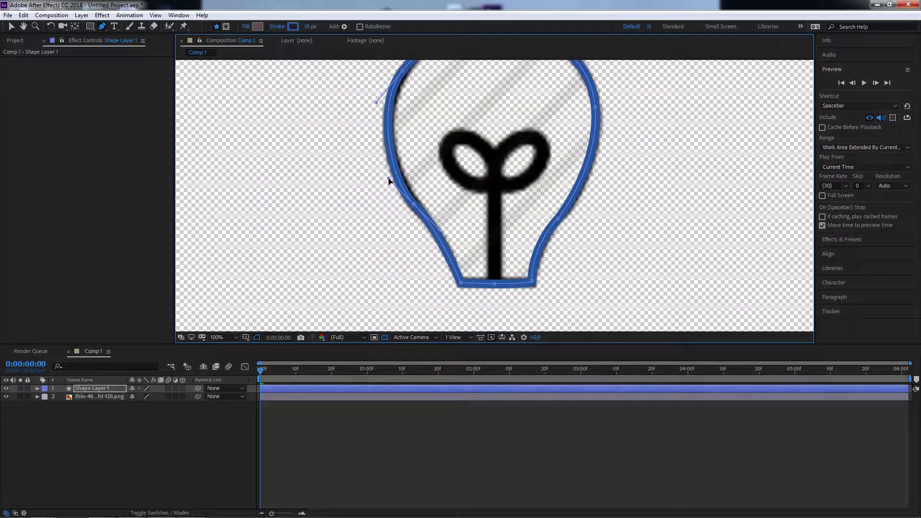
click(557, 219)
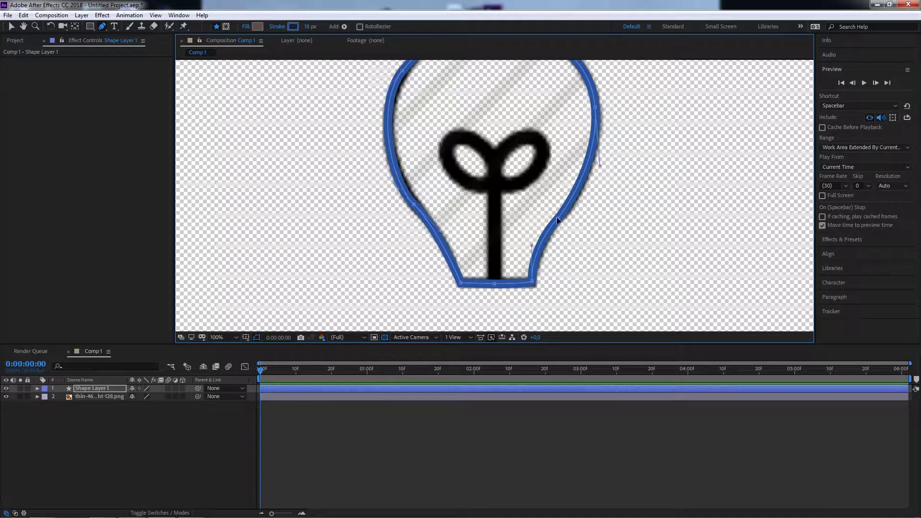
drag(557, 221, 569, 204)
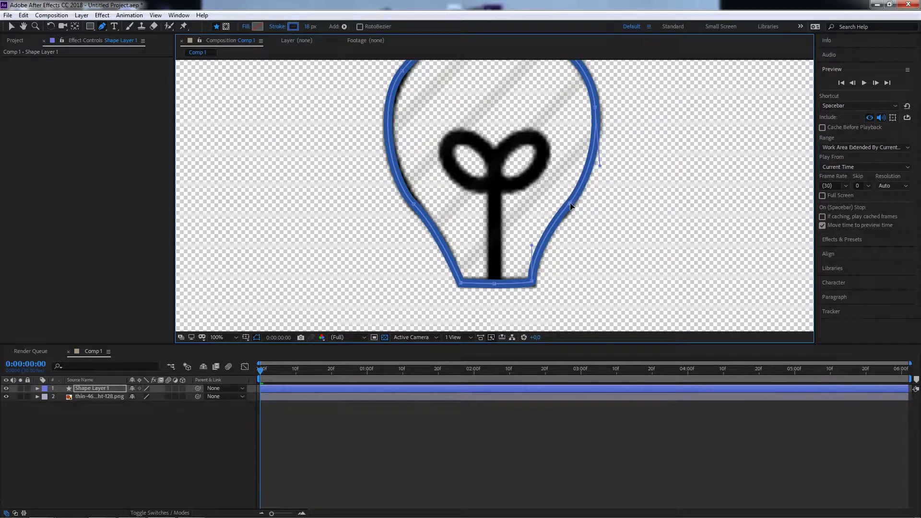
drag(531, 246, 534, 243)
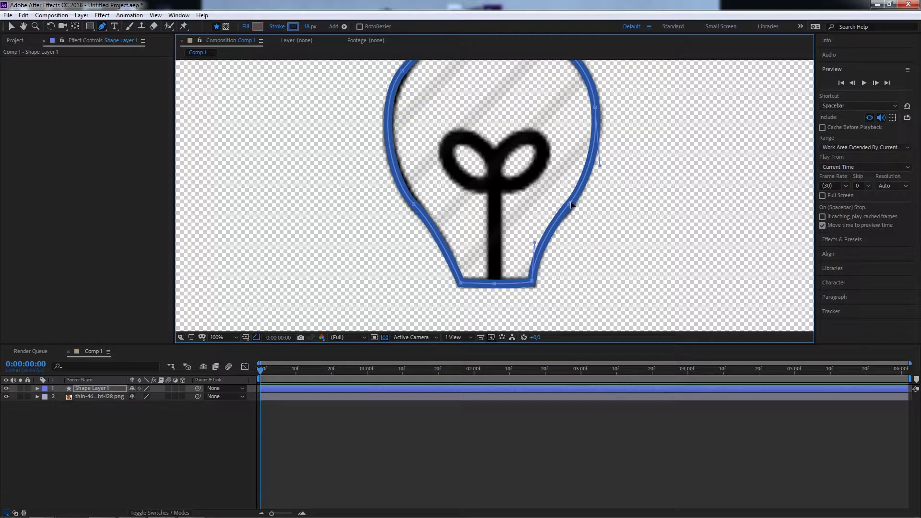
Step: Hide the reference light bulb PNG layer, leaving the traced outline layer shown
key(v)
key(comma)
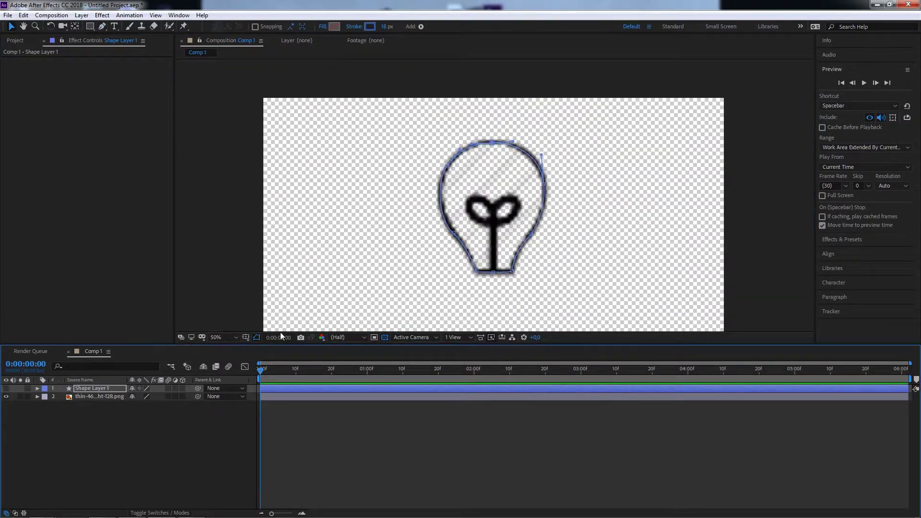
click(6, 396)
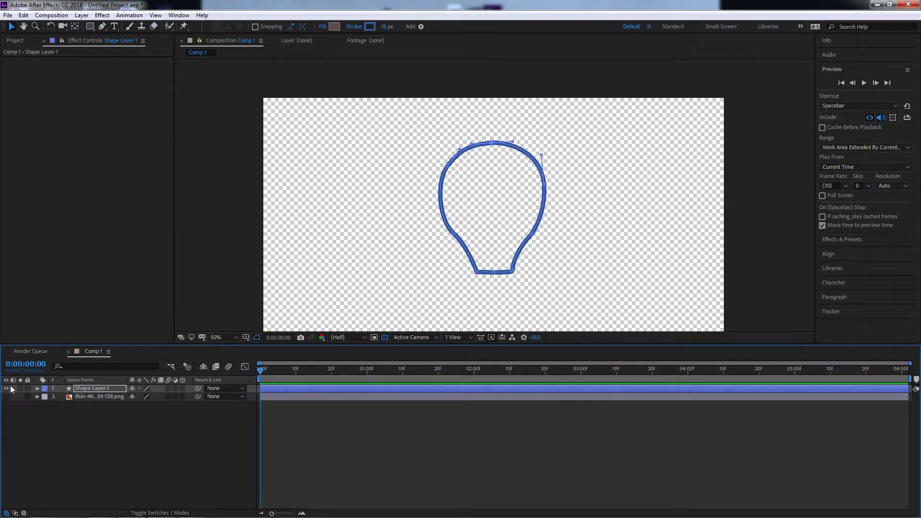
Step: Fine-tune the vertices and curve handles on both sides of the bulb's neck, and deselect the outline
click(453, 234)
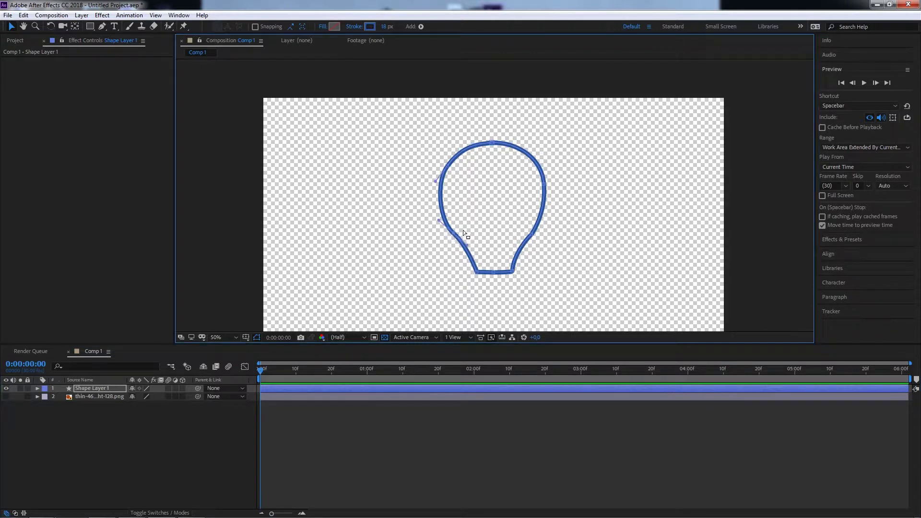
key(period)
key(comma)
key(period)
click(573, 278)
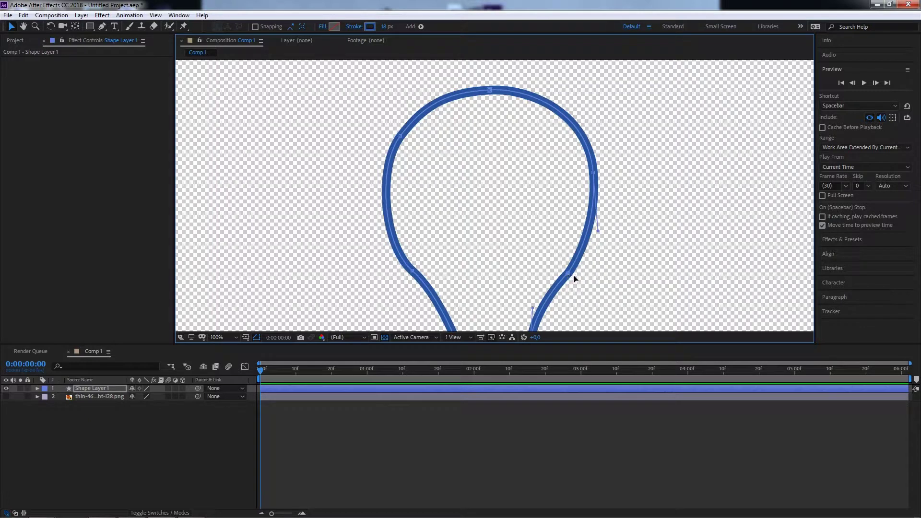
drag(571, 276, 570, 274)
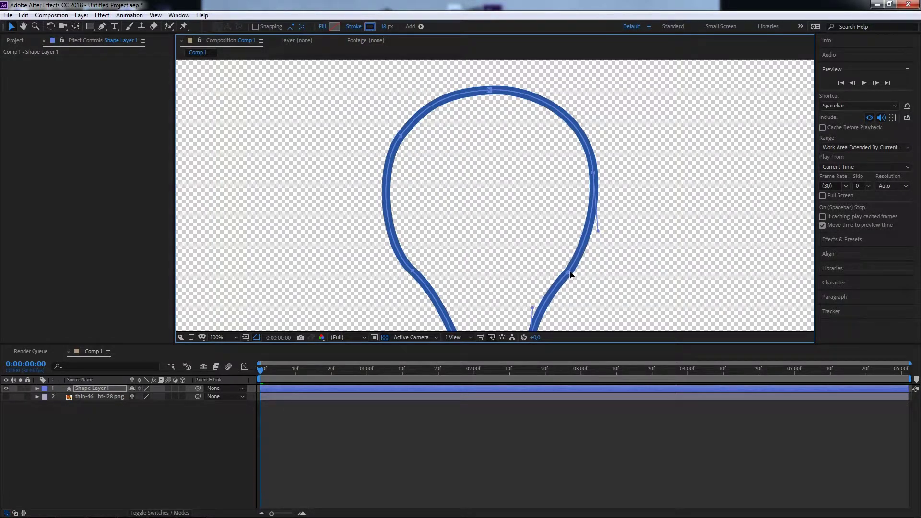
click(415, 276)
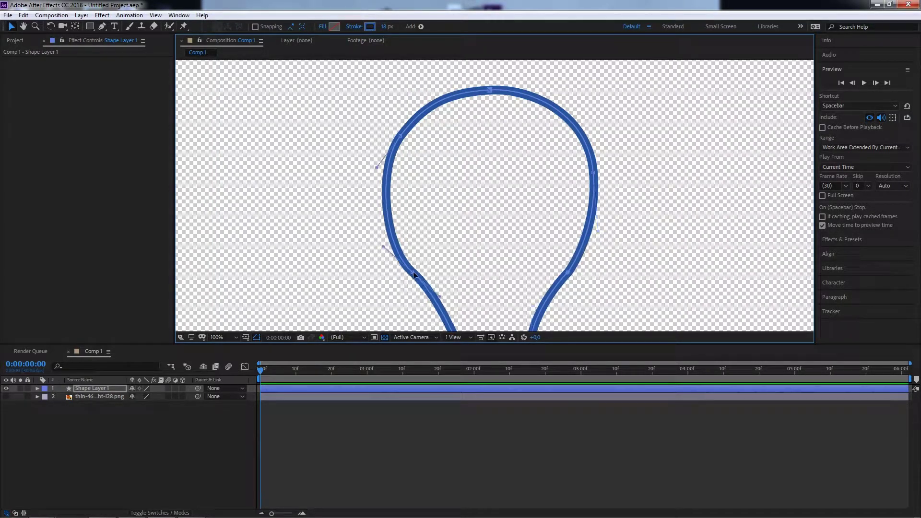
drag(383, 249, 385, 246)
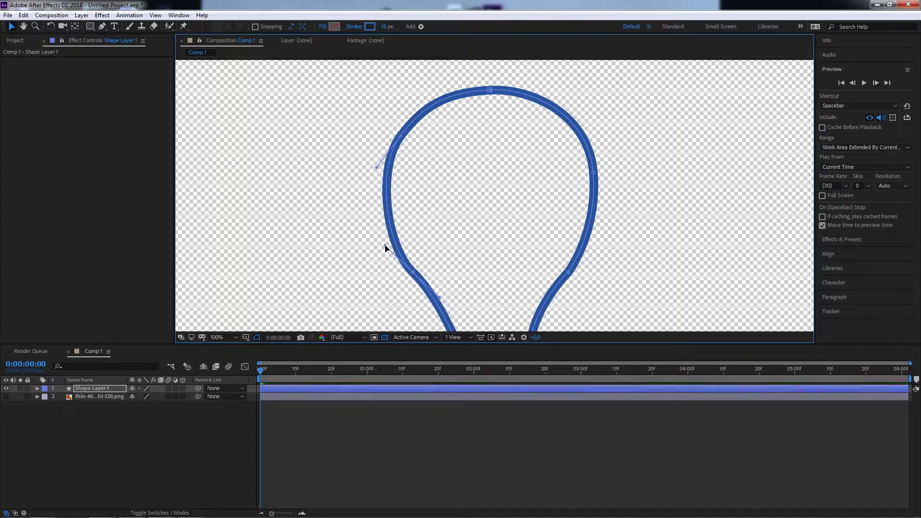
key(comma)
click(768, 192)
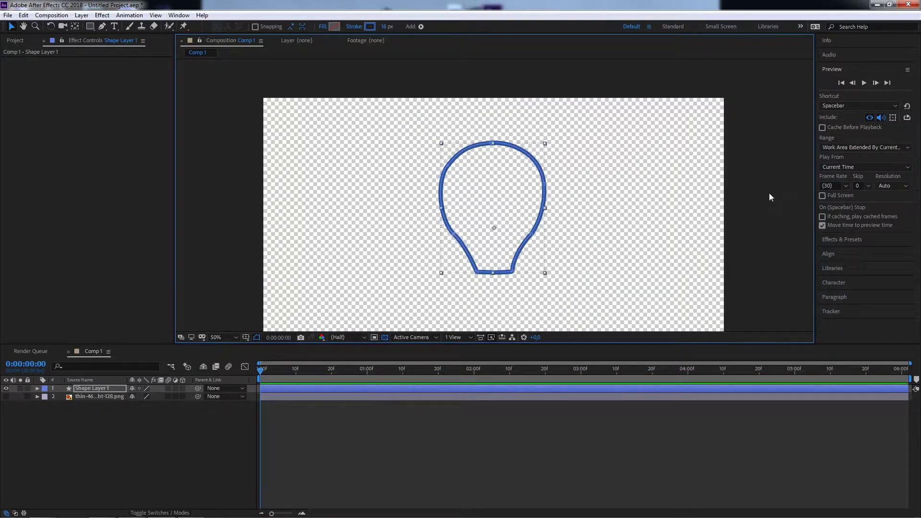
click(228, 116)
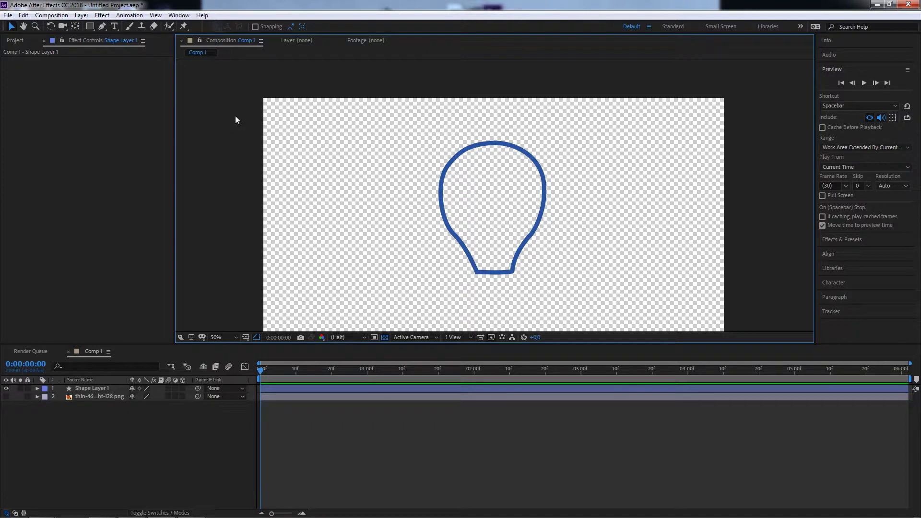
click(529, 242)
click(524, 240)
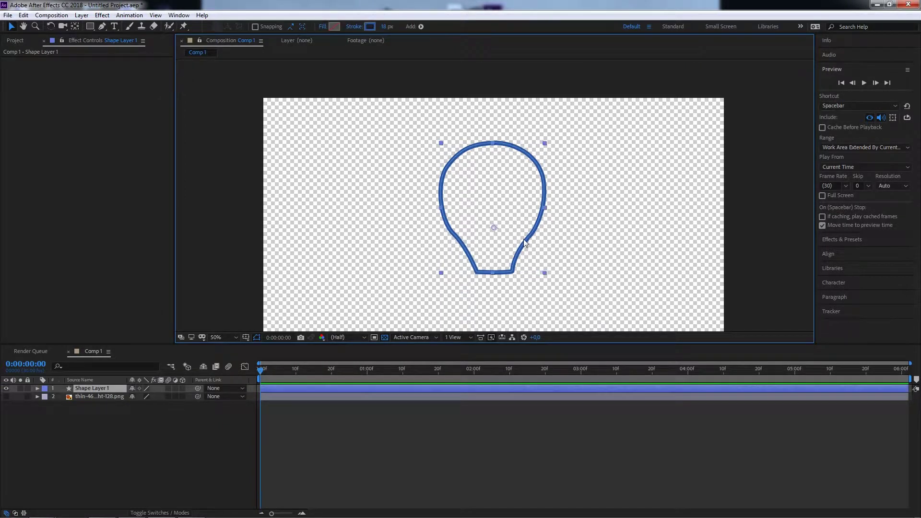
key(period)
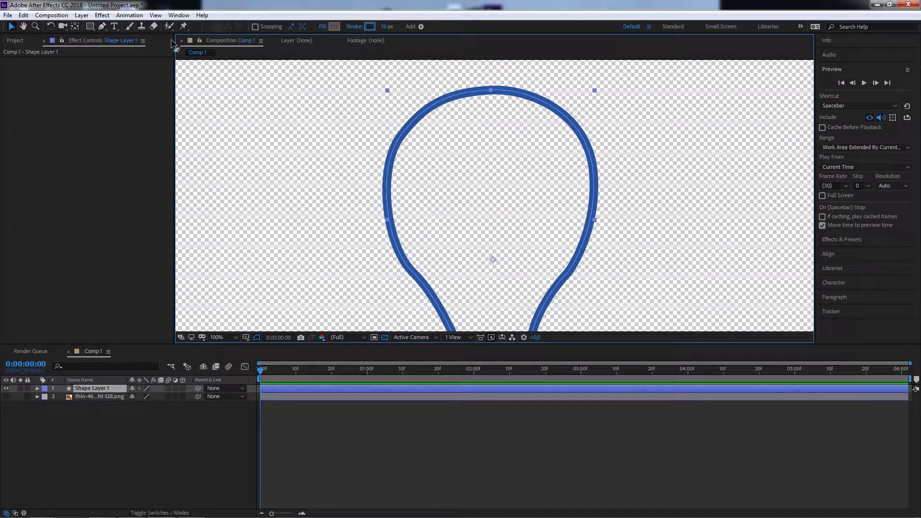
Step: Add a new shape layer and draw a short horizontal Pen line just below the bulb's base, matching its width
key(g)
key(comma)
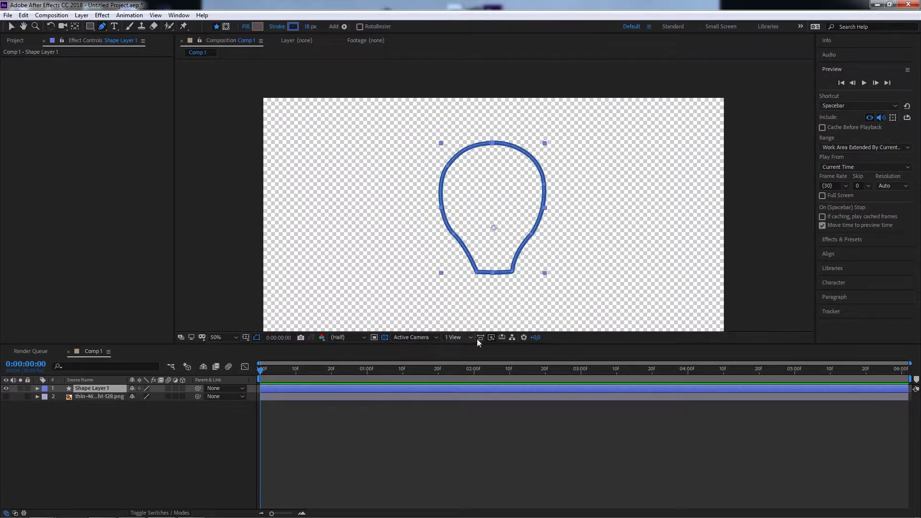
right_click(80, 414)
mouse_move(119, 306)
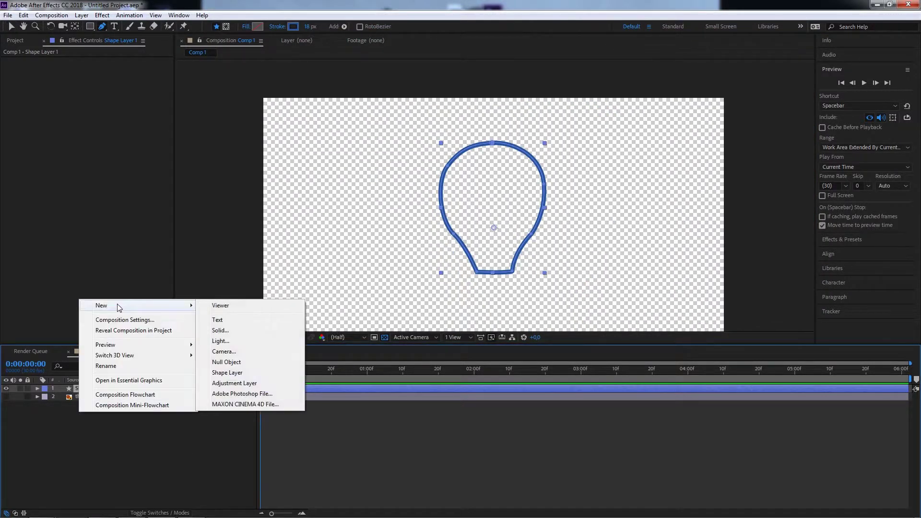
click(232, 372)
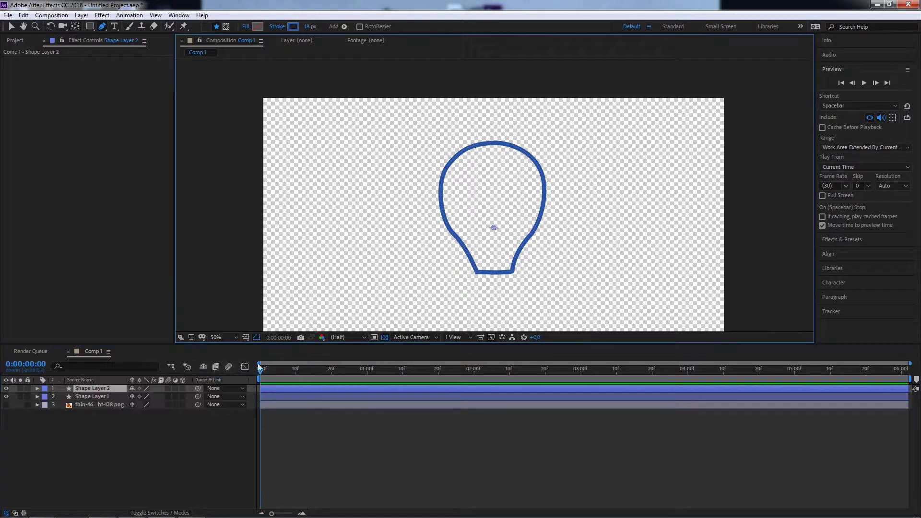
click(475, 277)
click(513, 277)
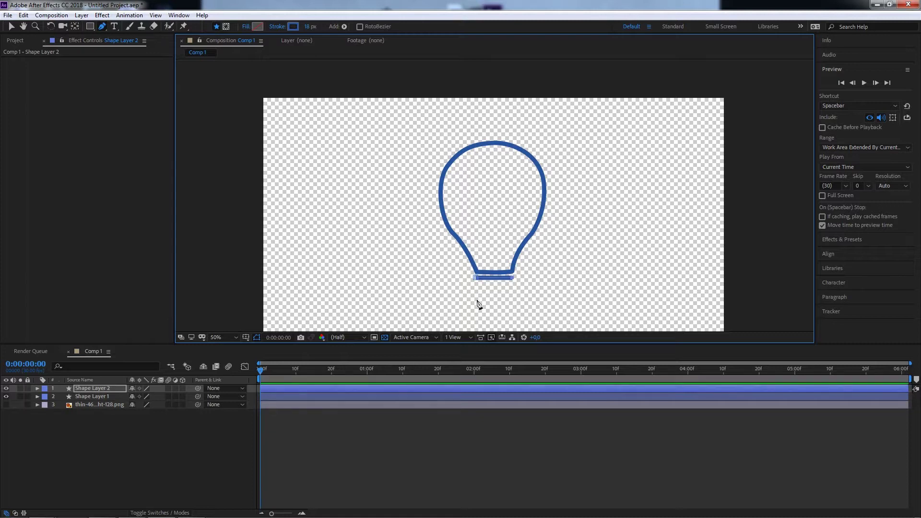
Step: Add another shape layer and draw a closed cap with a flat top and rounded bottom beneath the base line
right_click(81, 444)
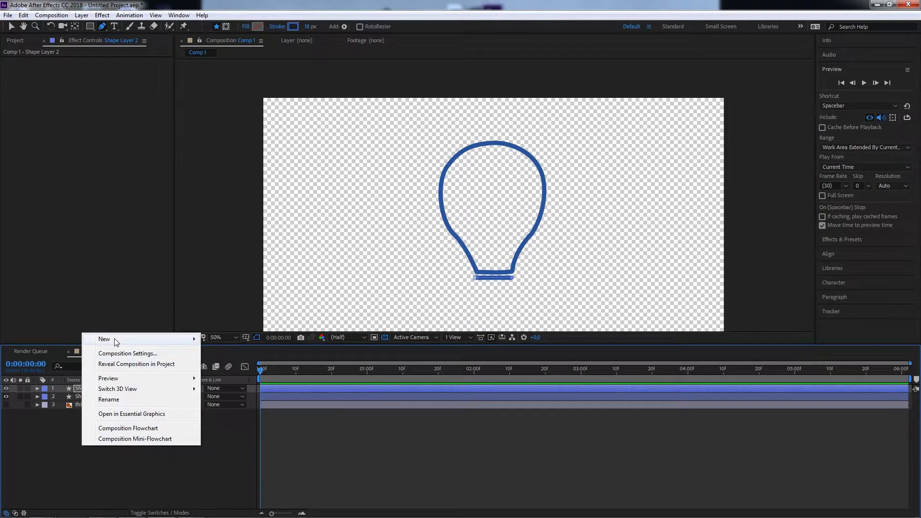
mouse_move(117, 339)
click(233, 408)
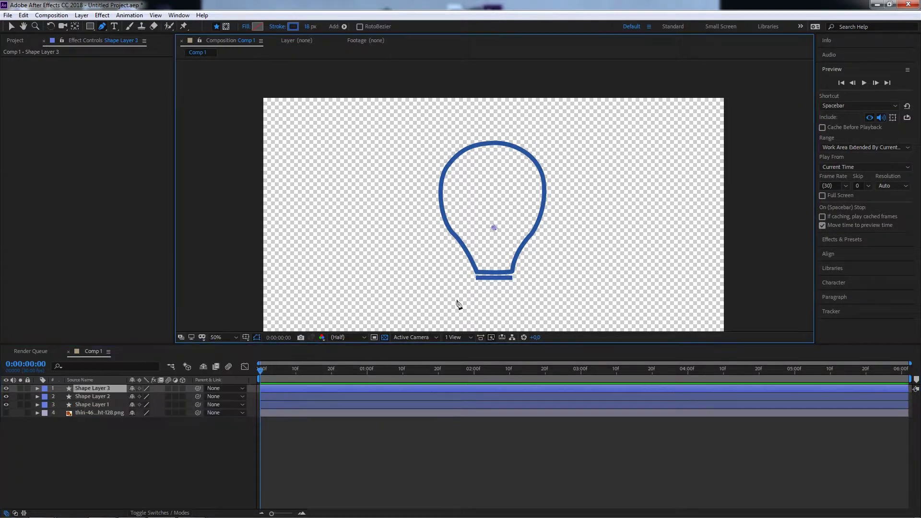
click(476, 284)
click(513, 284)
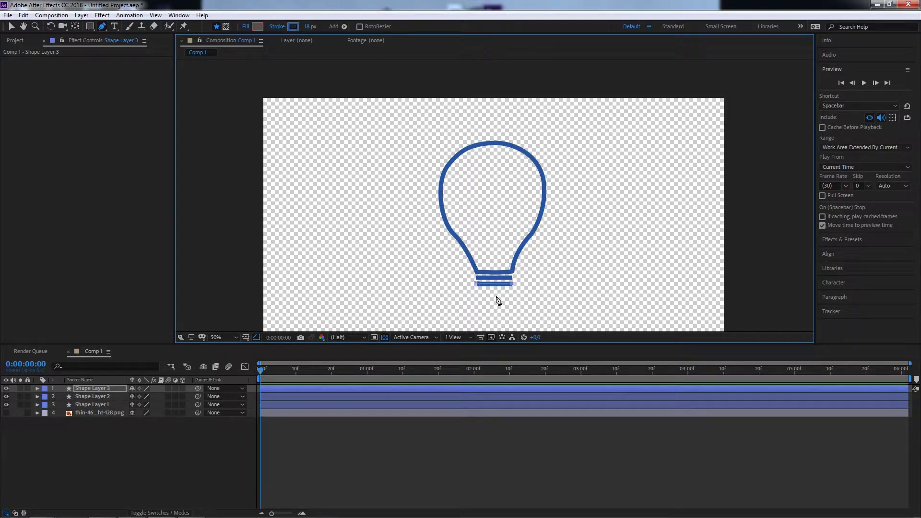
drag(497, 296, 478, 297)
click(477, 285)
Step: Add a new shape layer and draw a filament inside the bulb, with a vertical stem curving into a loop on its left
right_click(69, 467)
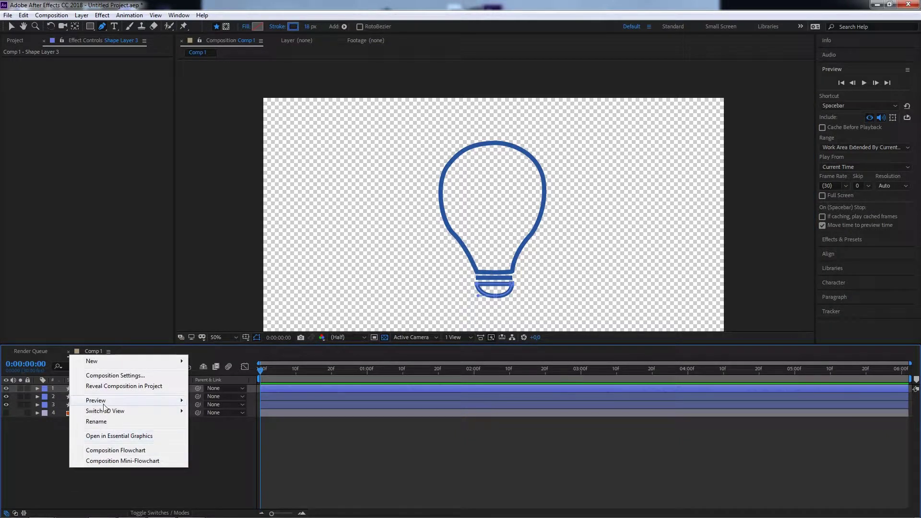
mouse_move(178, 361)
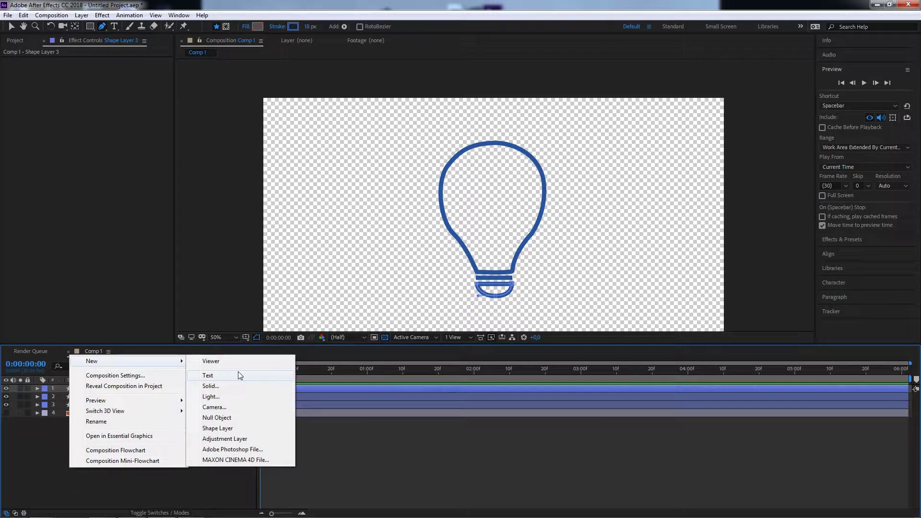
click(225, 428)
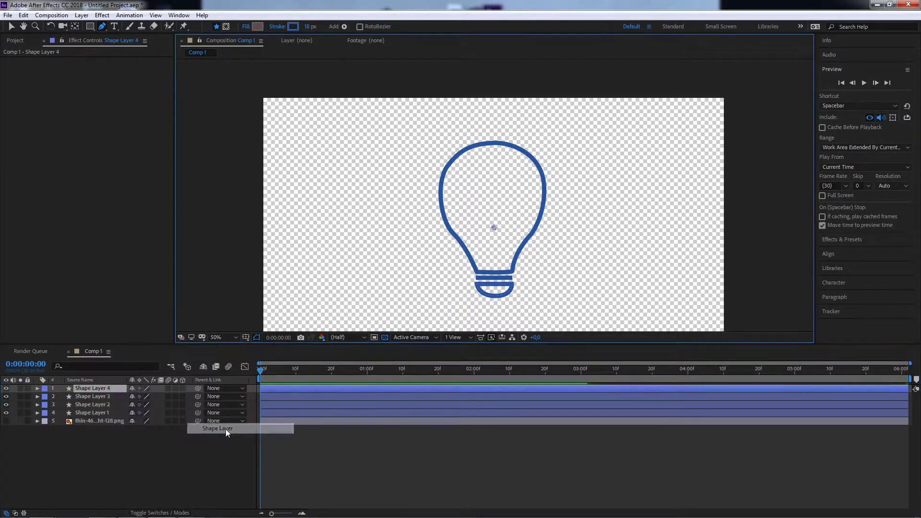
click(487, 266)
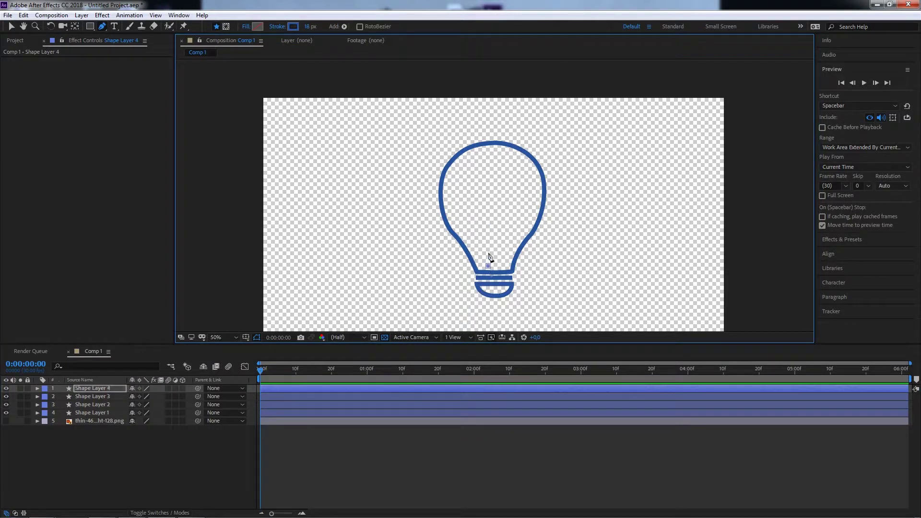
click(489, 218)
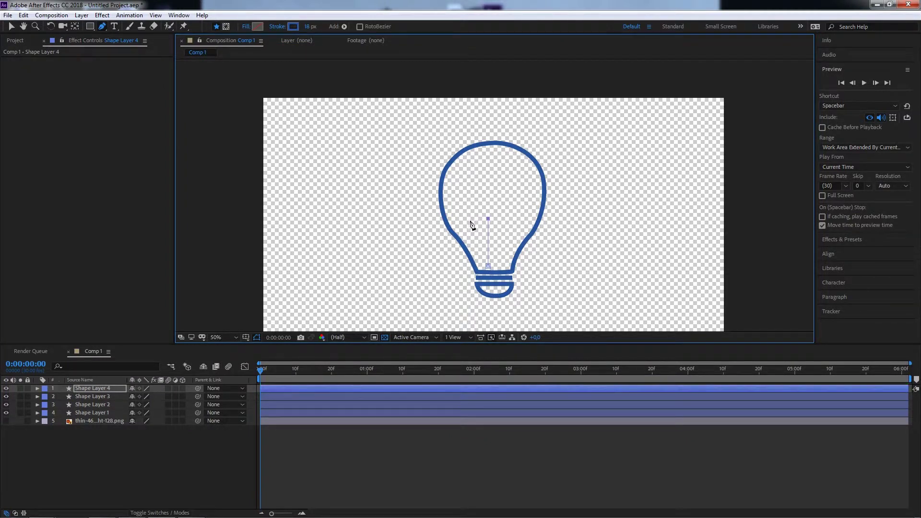
click(470, 219)
drag(470, 222, 457, 237)
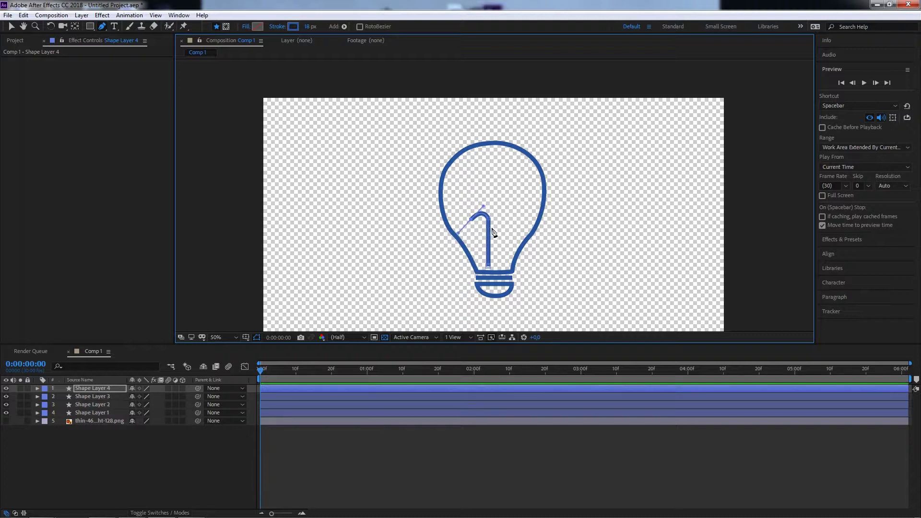
drag(492, 231, 495, 229)
Step: Narrow the filament layer to 75% of its width and shift it slightly left inside the bulb
click(11, 27)
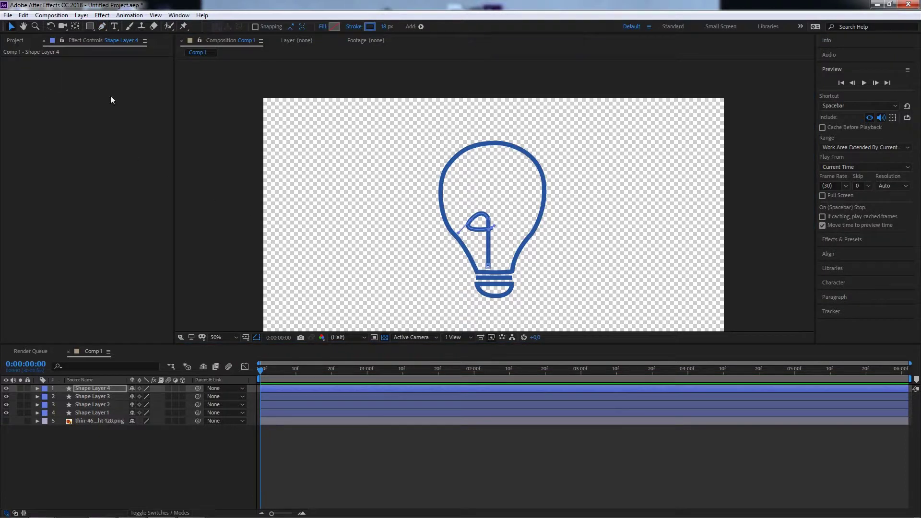
click(483, 243)
scroll(483, 243, up, 2)
drag(473, 264, 472, 267)
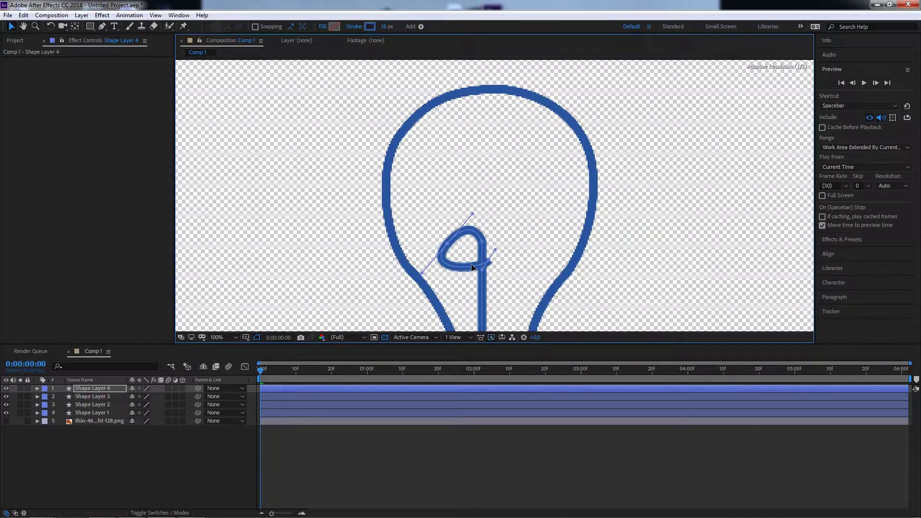
double_click(23, 26)
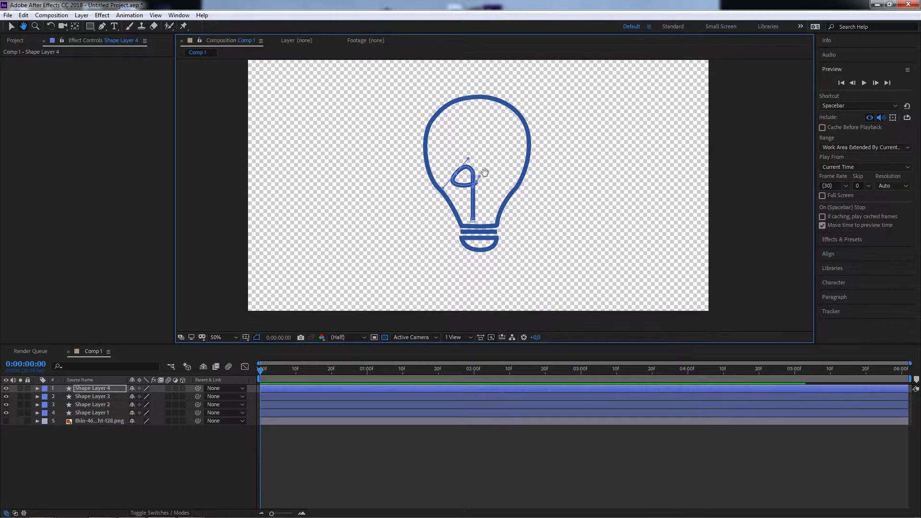
key(slash)
click(12, 26)
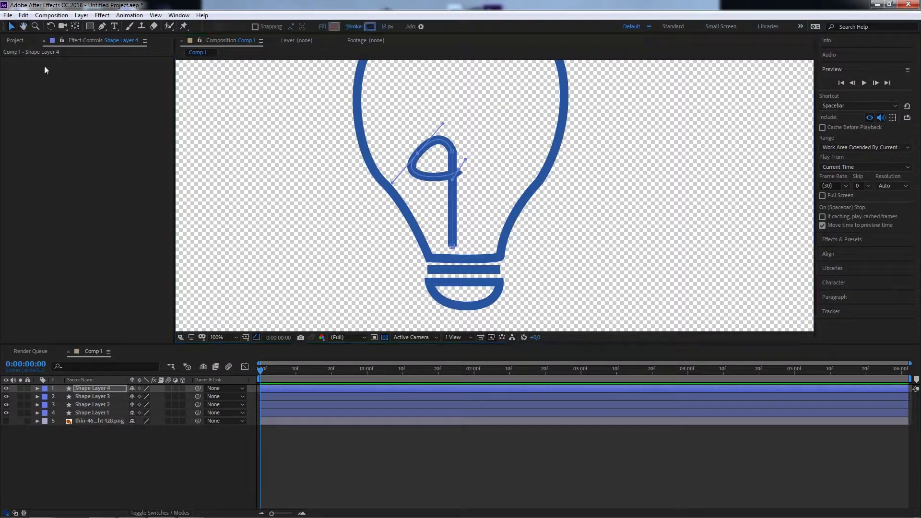
click(73, 125)
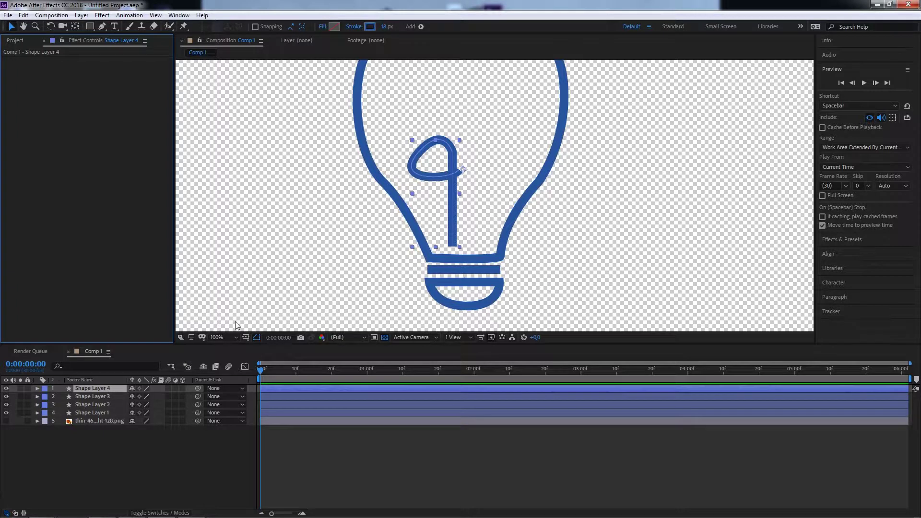
drag(457, 191, 454, 169)
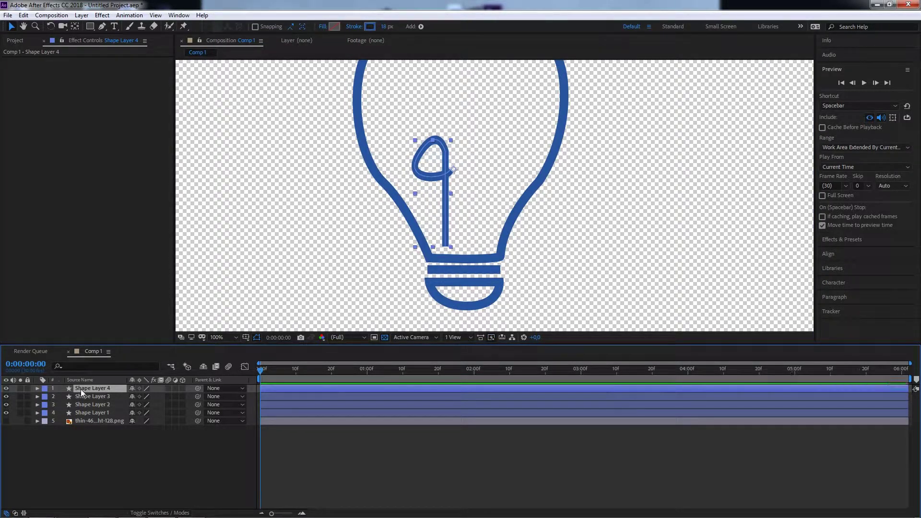
Step: Duplicate the filament layer, placing the copy to the right of the original with its rotation at 358°
key(ctrl+d)
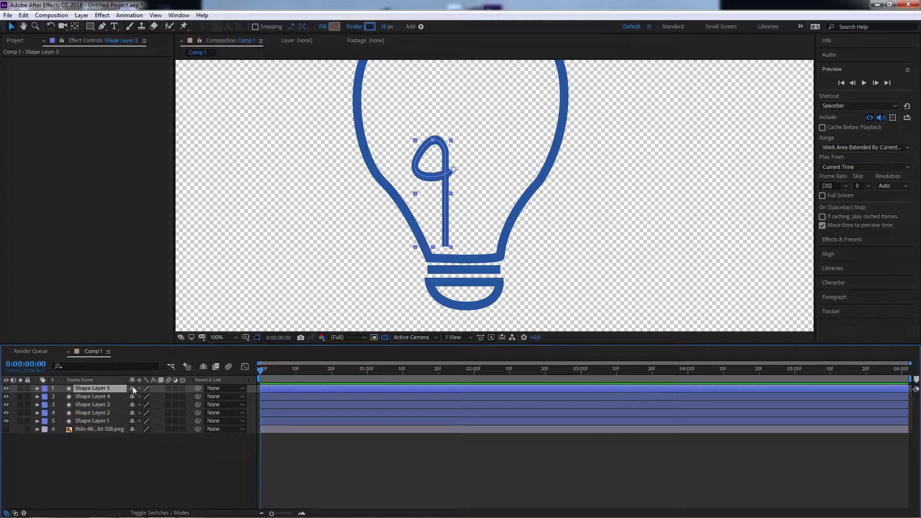
drag(453, 169, 496, 171)
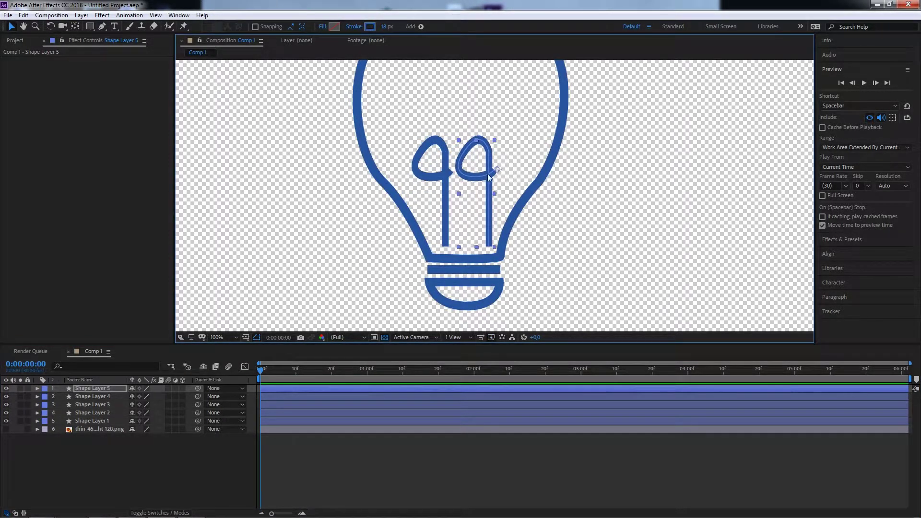
click(37, 388)
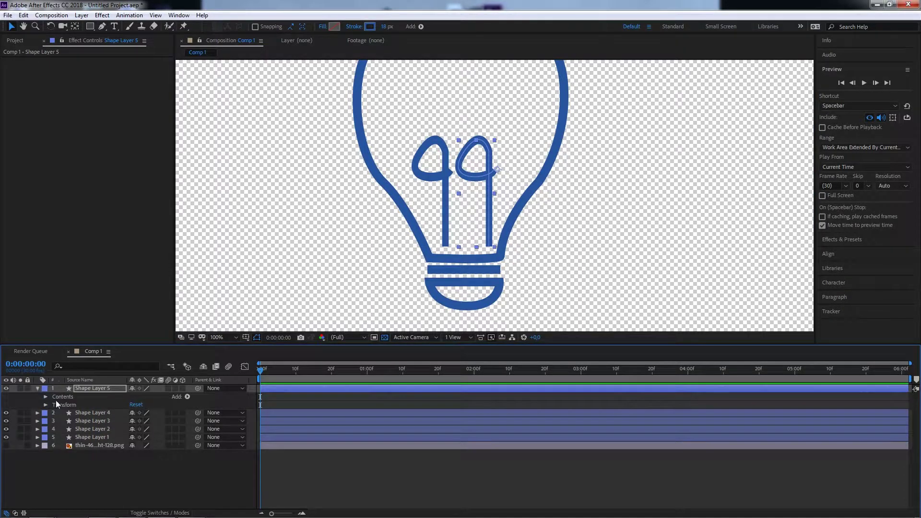
click(44, 405)
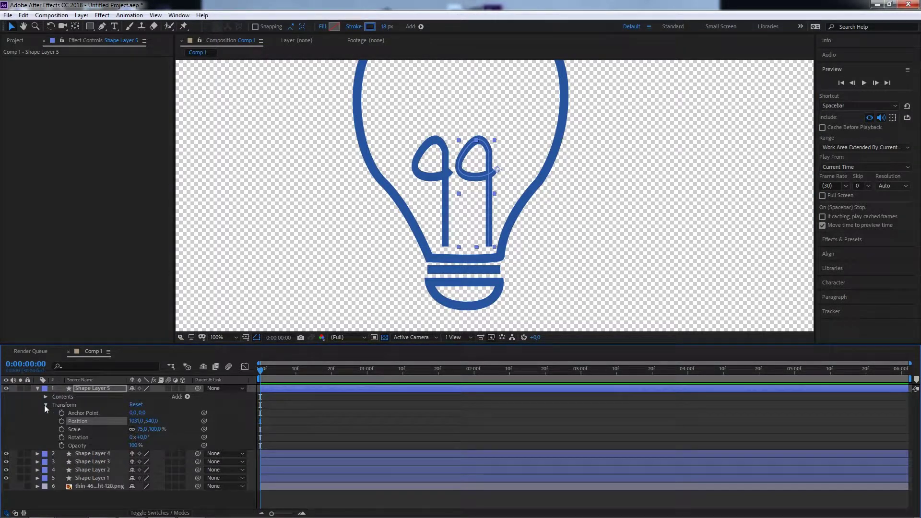
drag(142, 437, 313, 435)
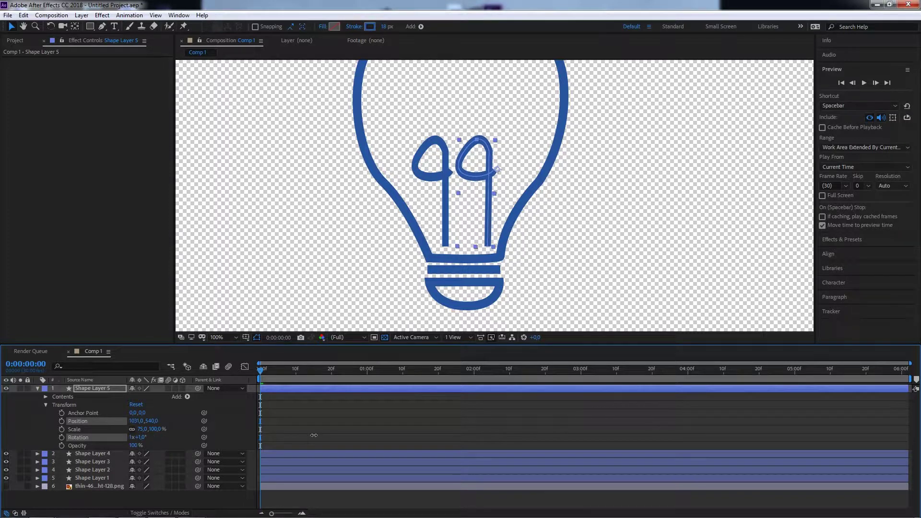
drag(313, 435, 311, 435)
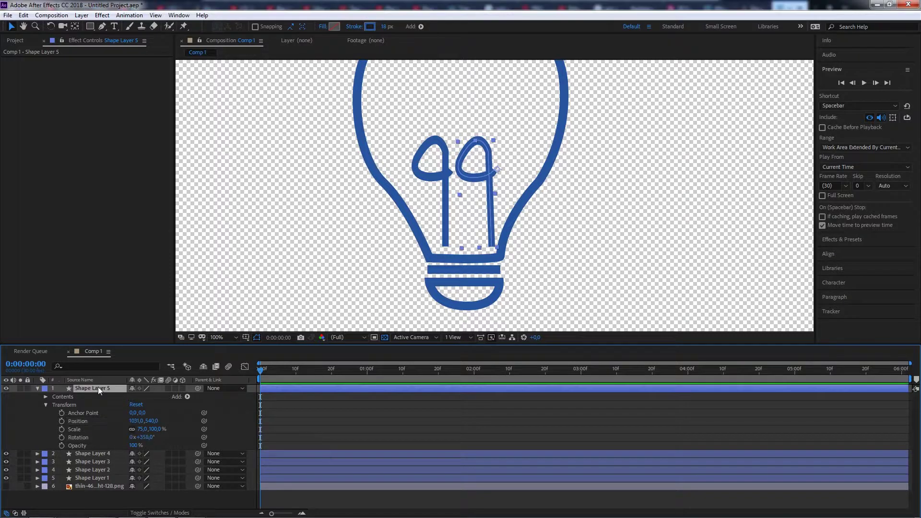
Step: Flip the duplicated filament horizontally and position both filaments as a mirrored pair around the bulb's centre
right_click(97, 390)
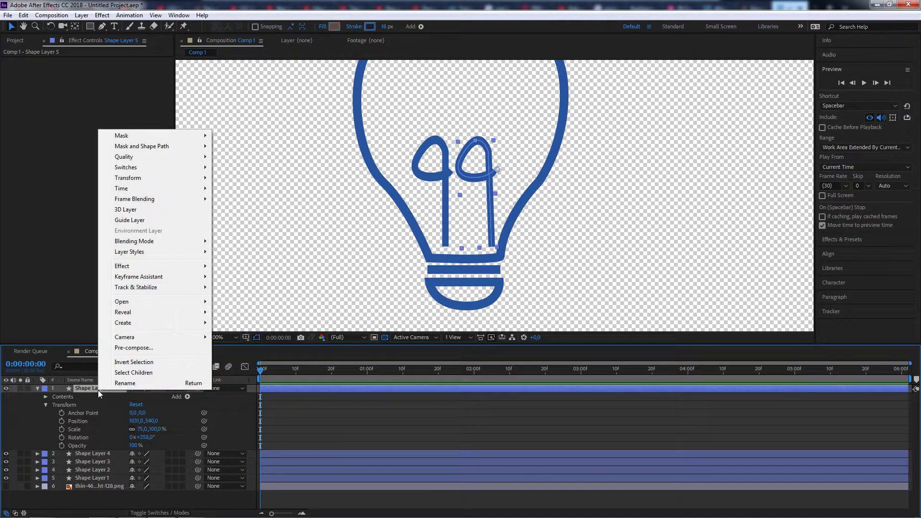
mouse_move(148, 177)
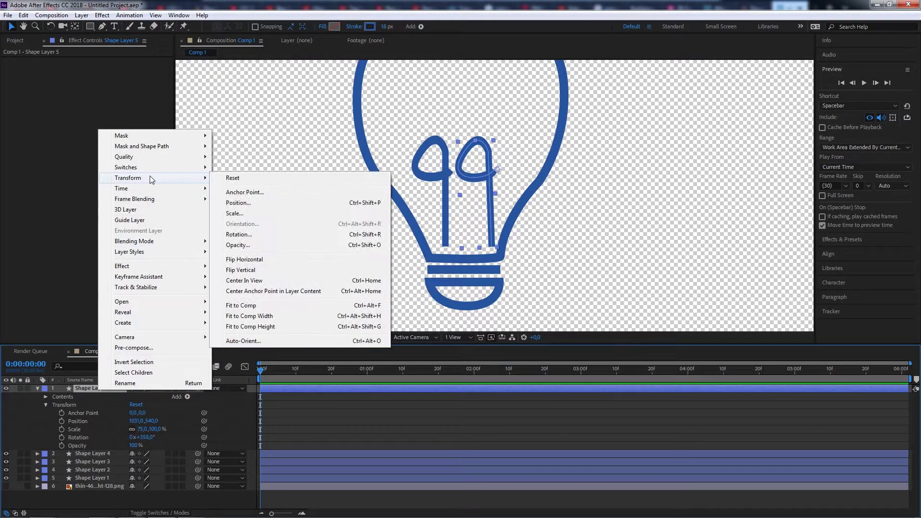
click(256, 259)
drag(524, 175, 497, 176)
drag(437, 174, 441, 175)
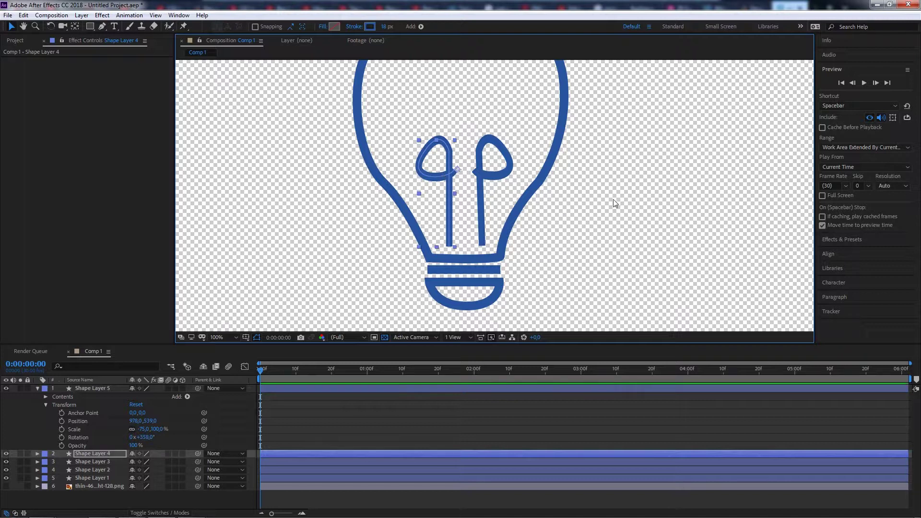
scroll(518, 157, down, 4)
scroll(495, 189, up, 2)
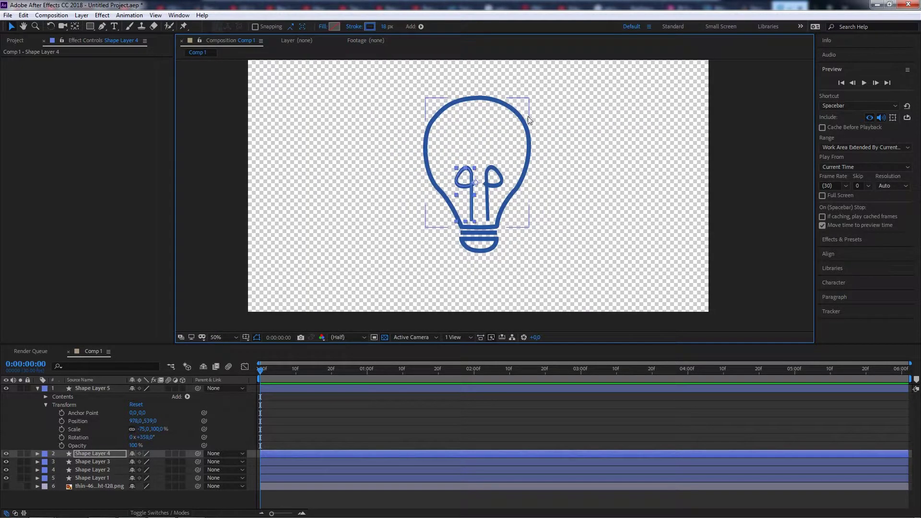
click(604, 129)
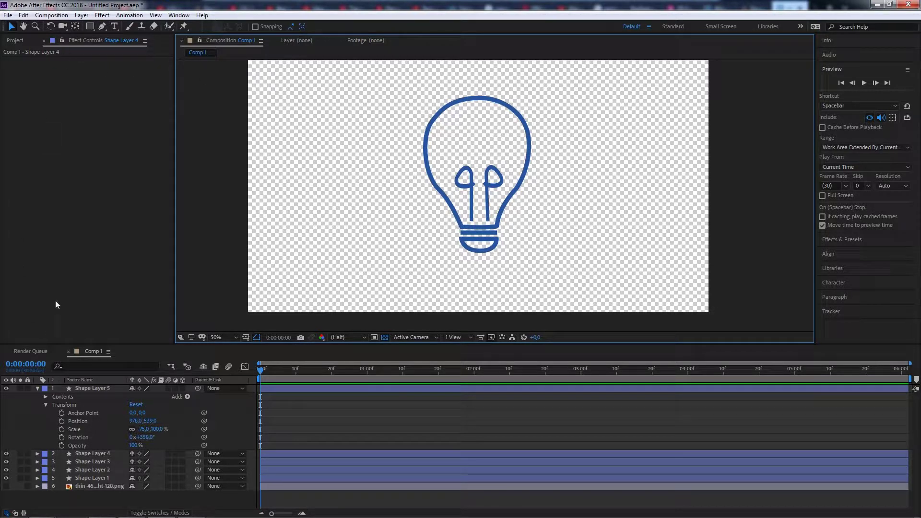
Step: Add a new shape layer and draw a curved Pen highlight inside the bulb's upper-left edge
click(37, 388)
right_click(64, 453)
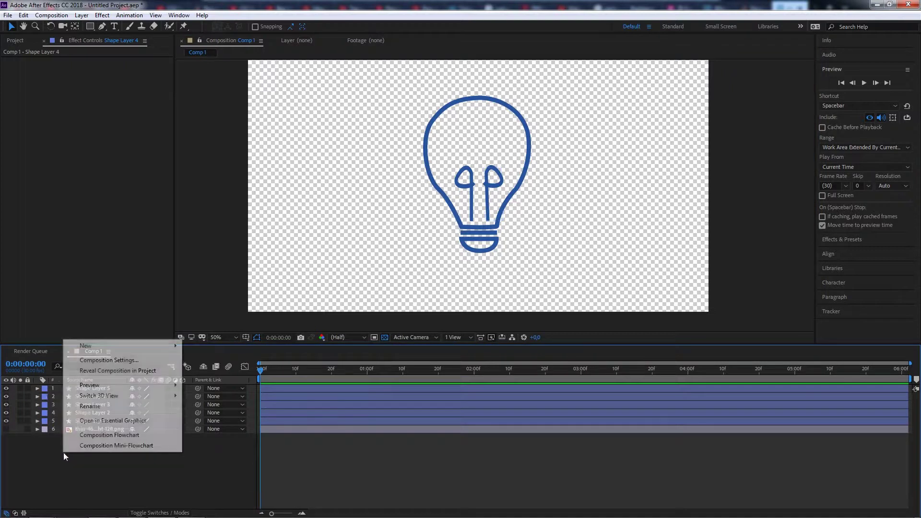
mouse_move(103, 346)
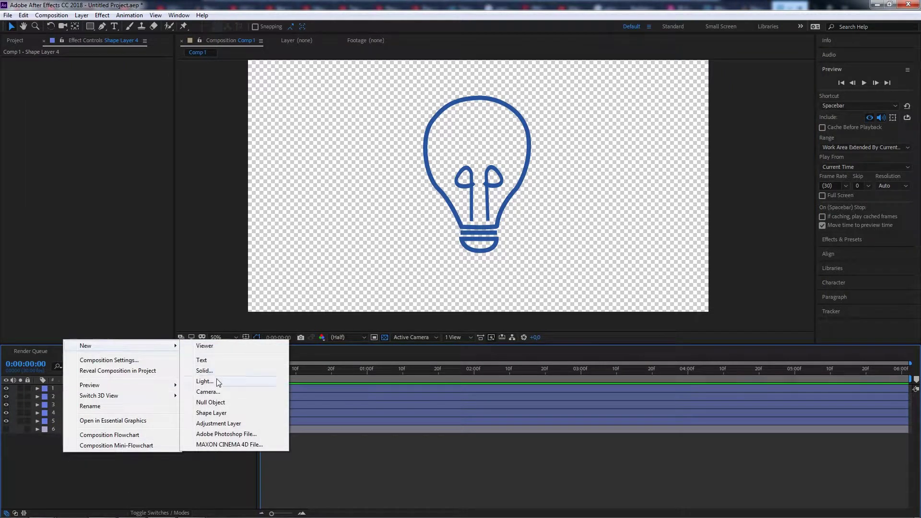
click(217, 413)
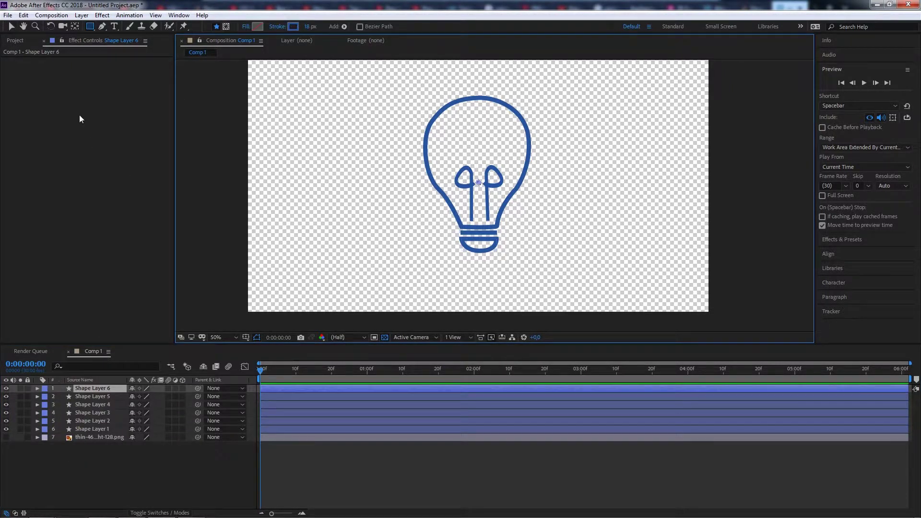
click(101, 26)
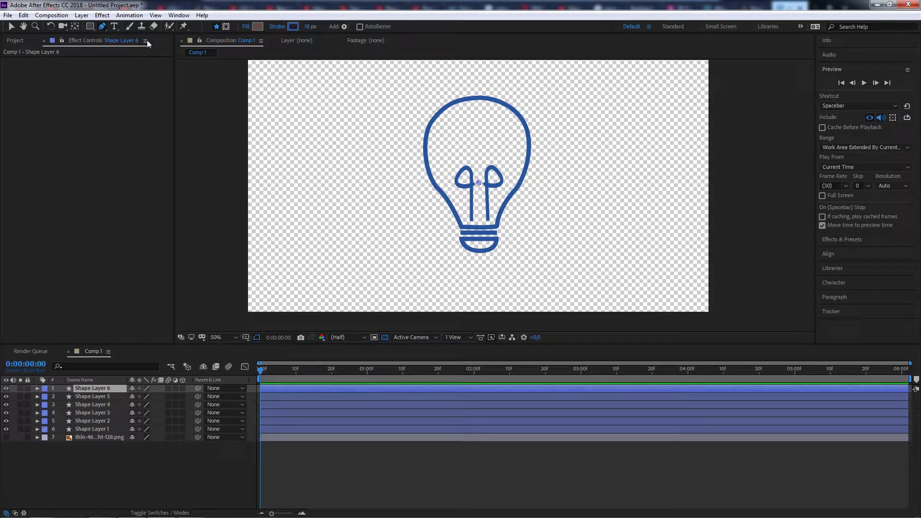
click(459, 112)
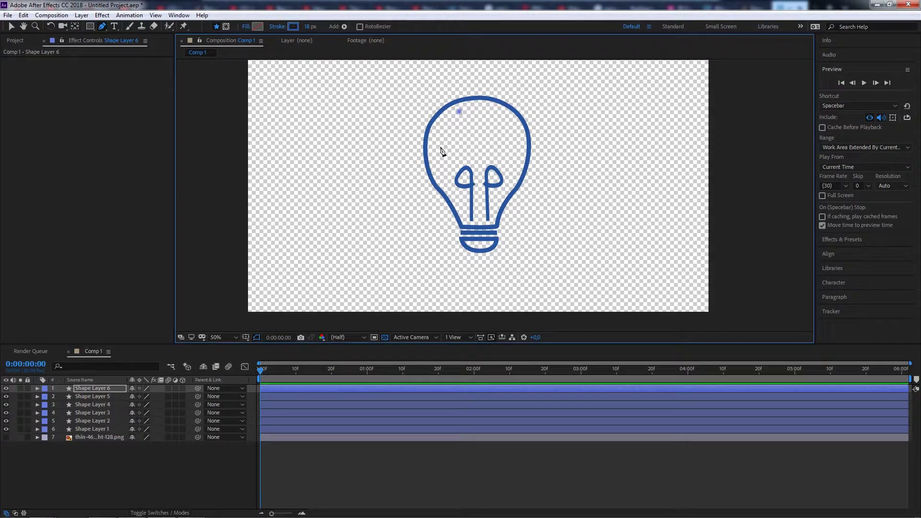
drag(437, 147, 441, 176)
Step: Add another shape layer and draw a shorter curved highlight just below the first, following the bulb's left edge
right_click(82, 475)
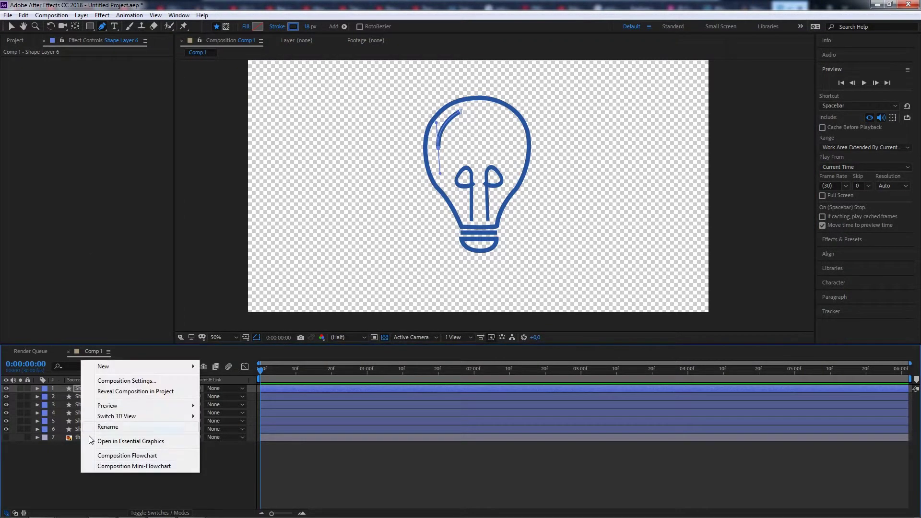
mouse_move(115, 367)
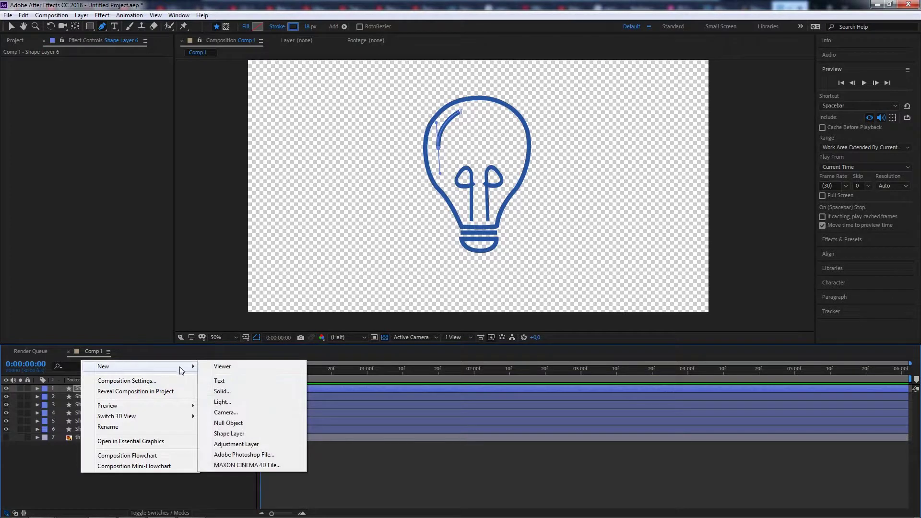
click(232, 433)
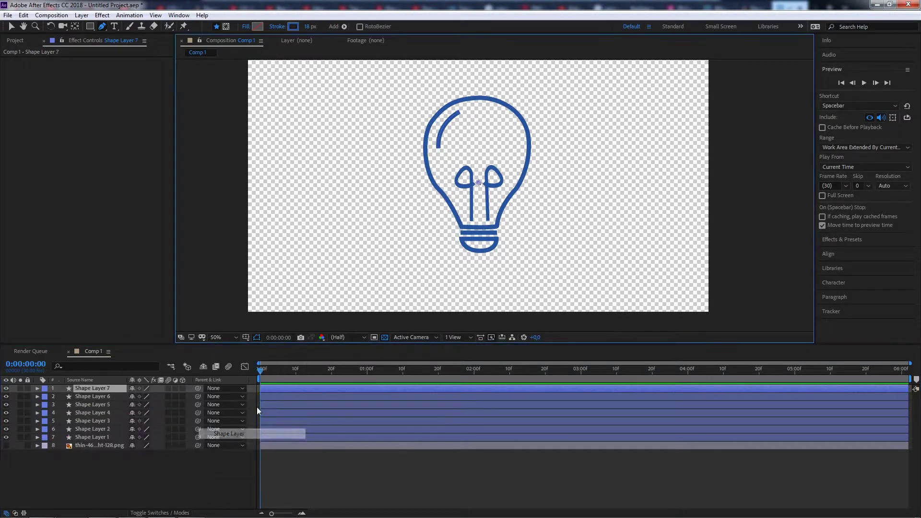
click(437, 161)
click(445, 181)
drag(445, 182, 450, 189)
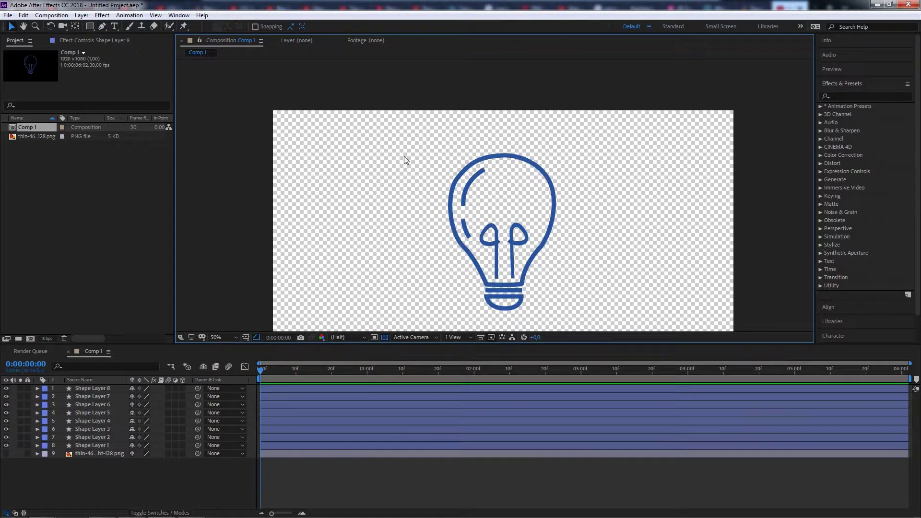
Step: Select all the light bulb's shape layers and set their stroke colour to black, 000000
drag(414, 141, 616, 314)
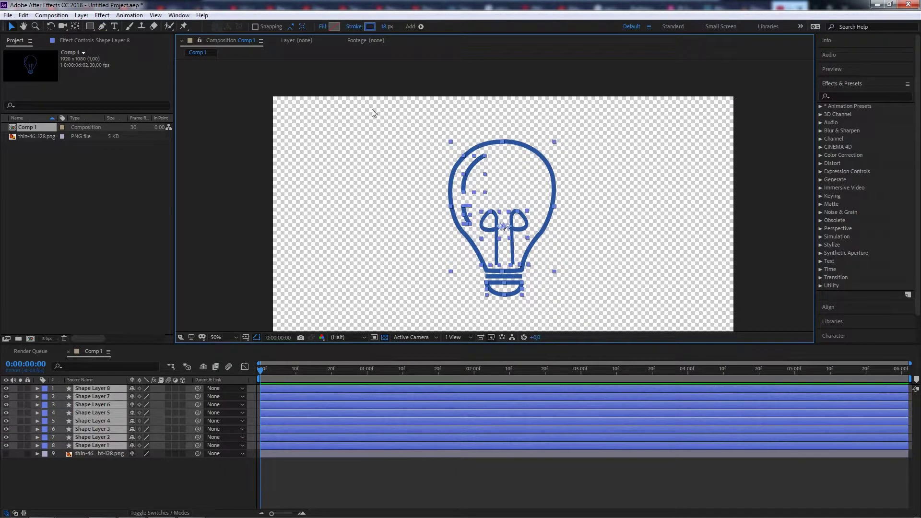
click(370, 28)
text(000000)
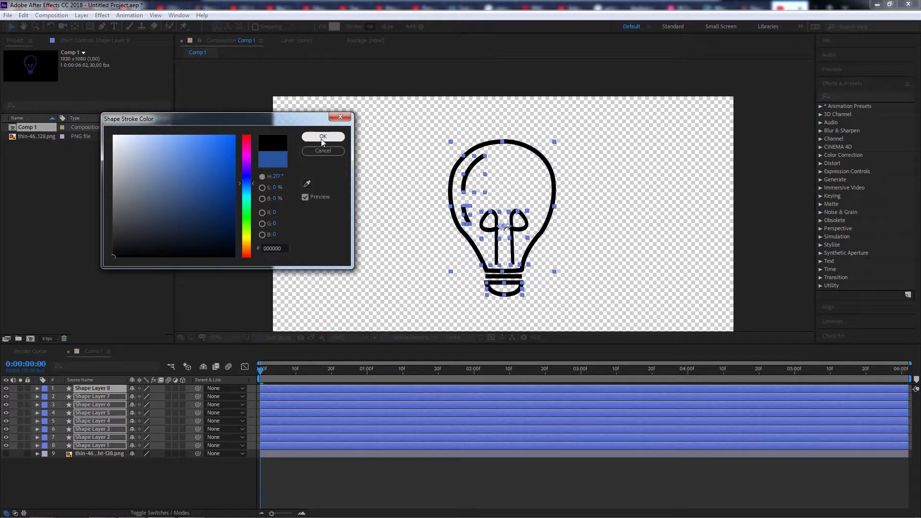
click(322, 137)
click(419, 200)
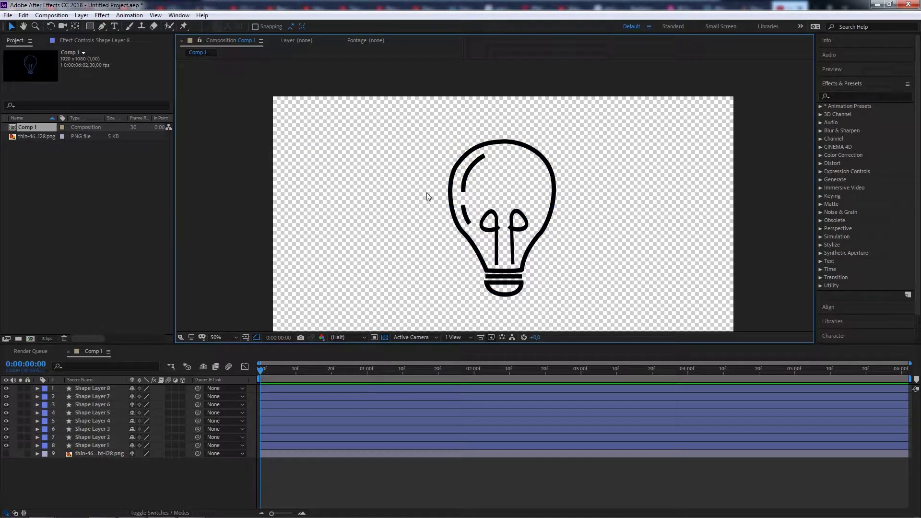
Step: Delete the empty shape layer, Shape Layer 8
right_click(100, 389)
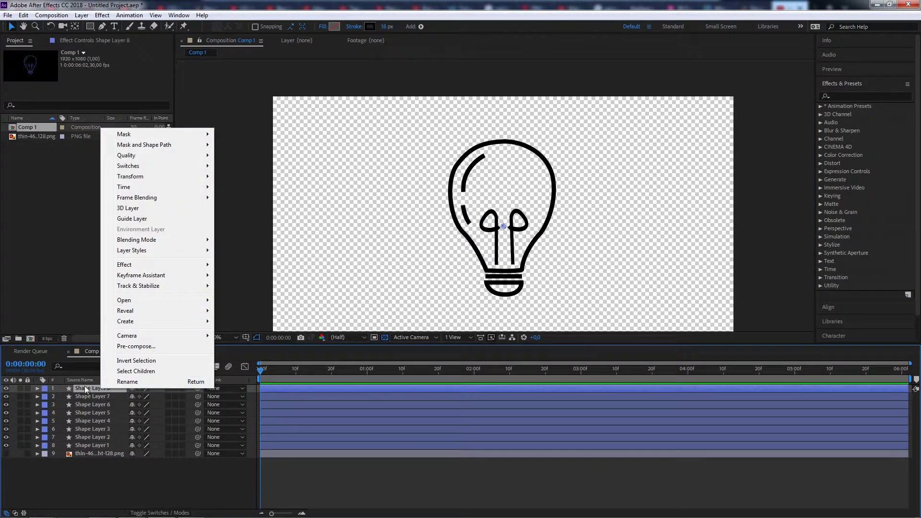
click(91, 386)
key(Delete)
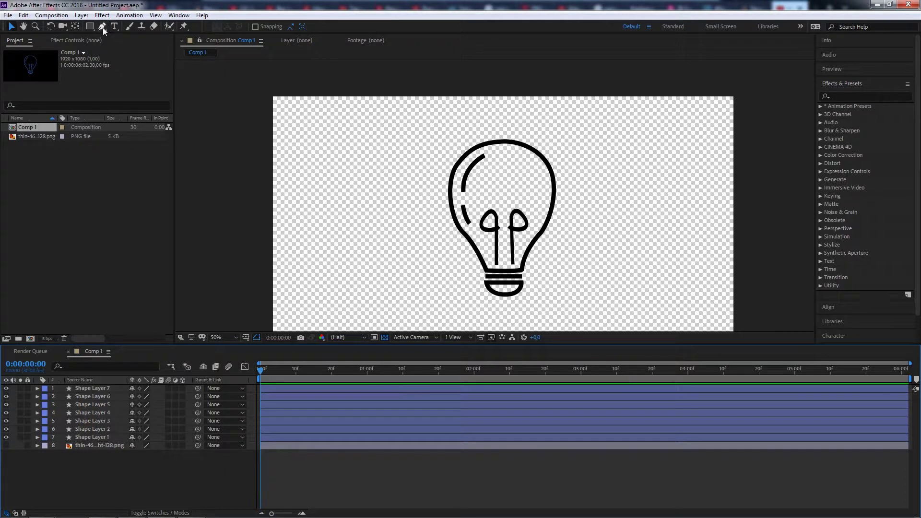
Step: Draw a thin vertical rectangle to the left of the bulb on its own new shape layer
click(90, 25)
scroll(440, 192, up, 2)
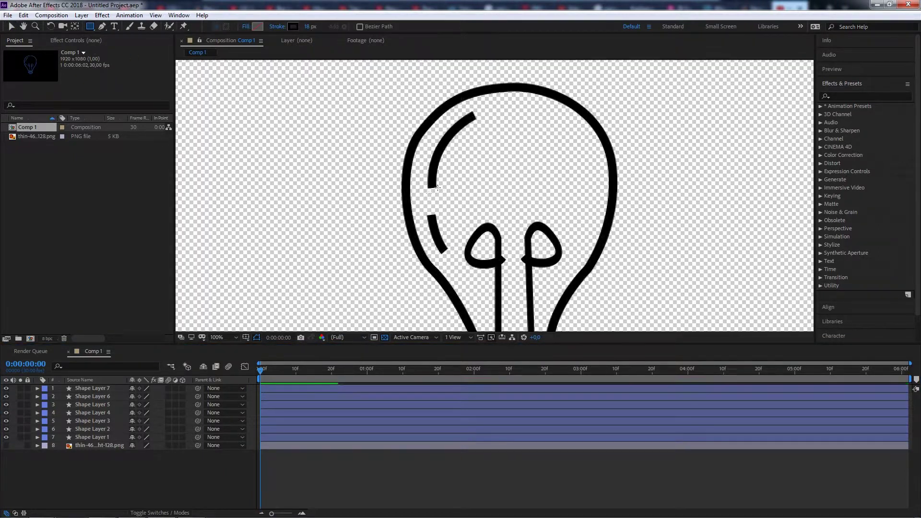
drag(371, 181, 371, 208)
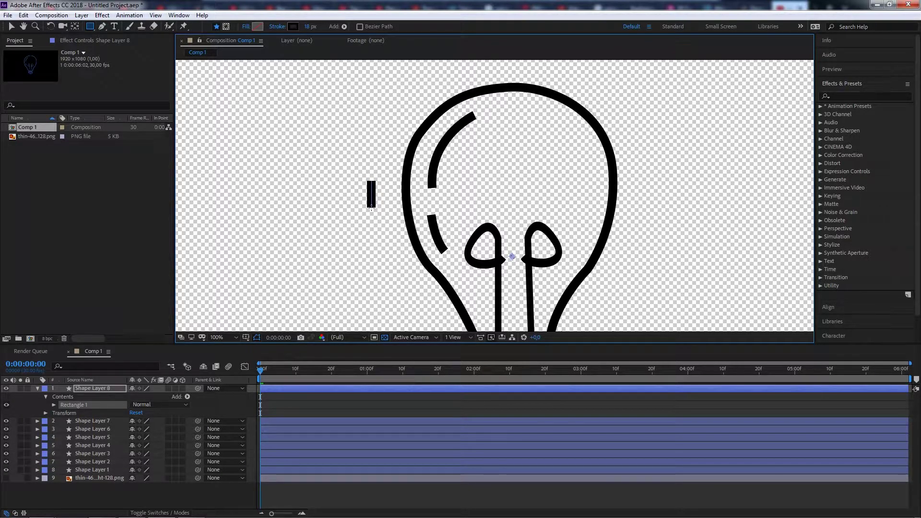
drag(371, 211, 371, 217)
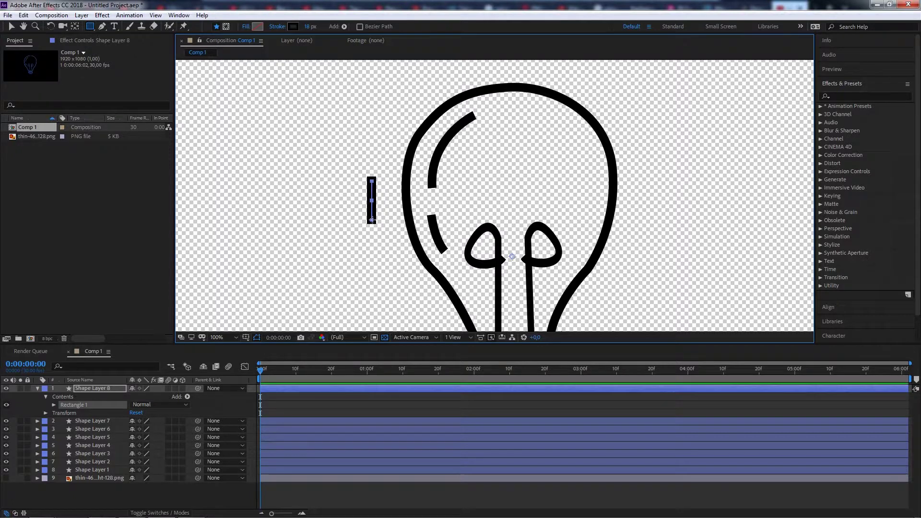
Step: Add a Repeater to the thin rectangle and set its copies to 6
key(comma)
click(187, 397)
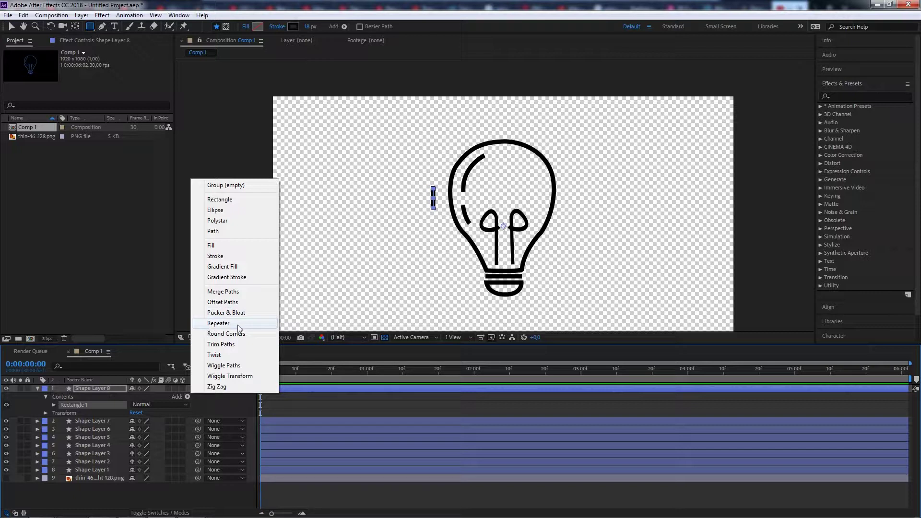
click(223, 325)
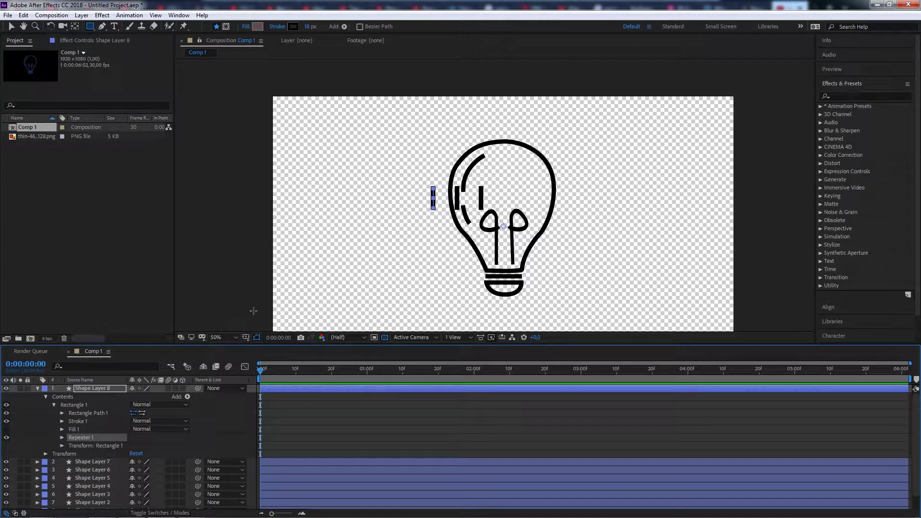
click(62, 438)
click(134, 445)
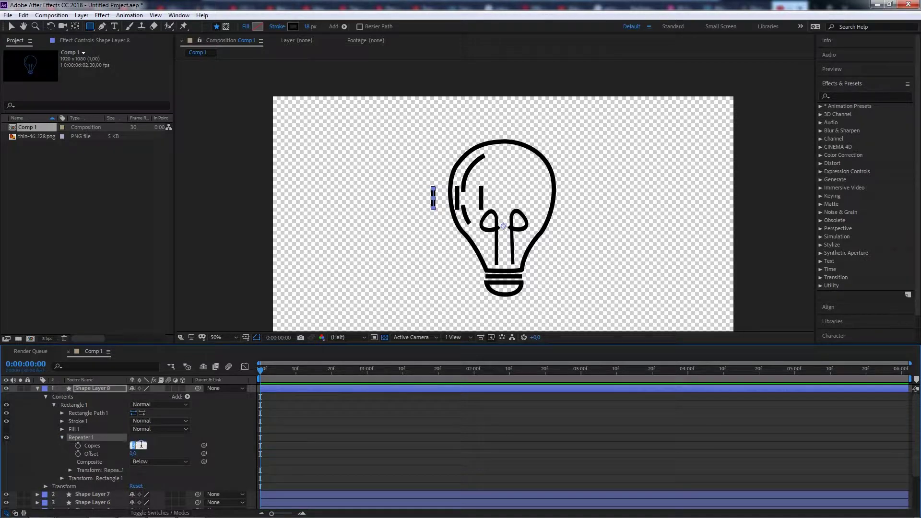
text(6)
key(Return)
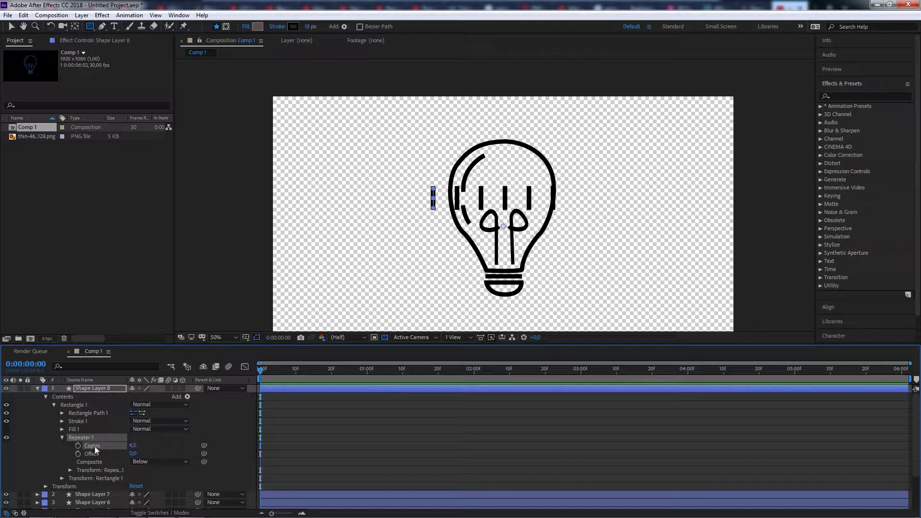
Step: Set the repeater's horizontal position offset to 0 and its rotation to 360/6 degrees
scroll(89, 449, down, 1)
click(71, 445)
scroll(109, 456, down, 1)
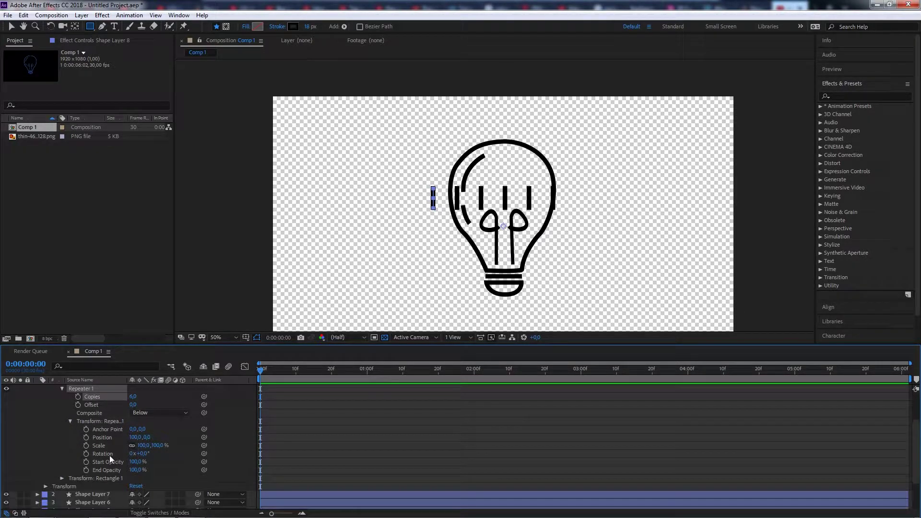
click(135, 437)
text(0)
click(105, 437)
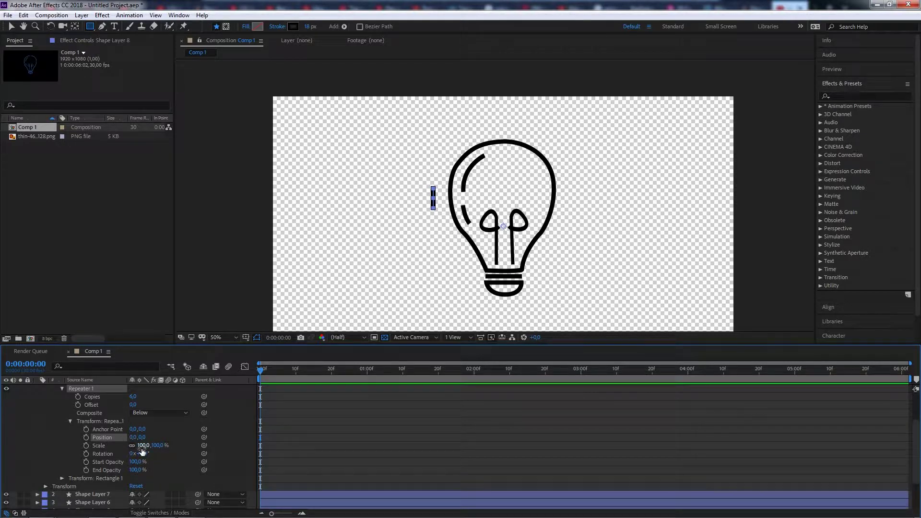
text(360/6)
key(Return)
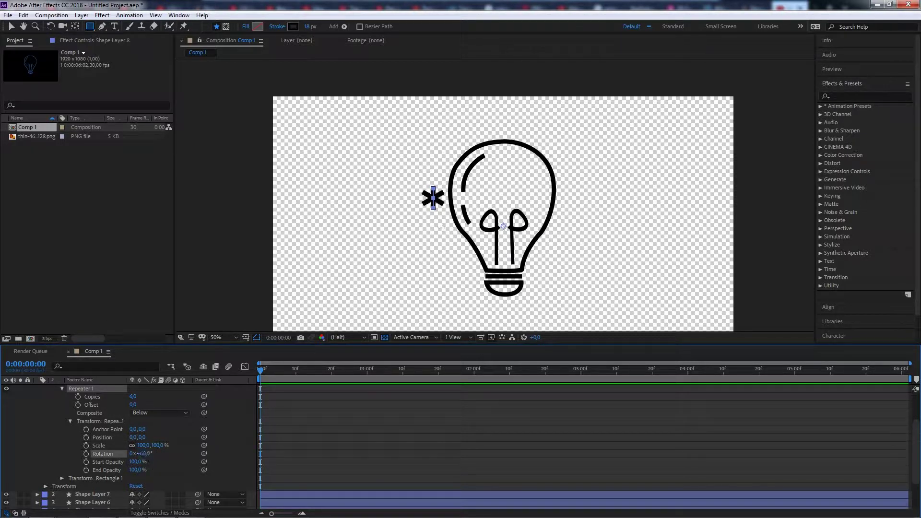
Step: Set the vertical anchor point in the rectangle group's own transform to 2
scroll(96, 410, up, 1)
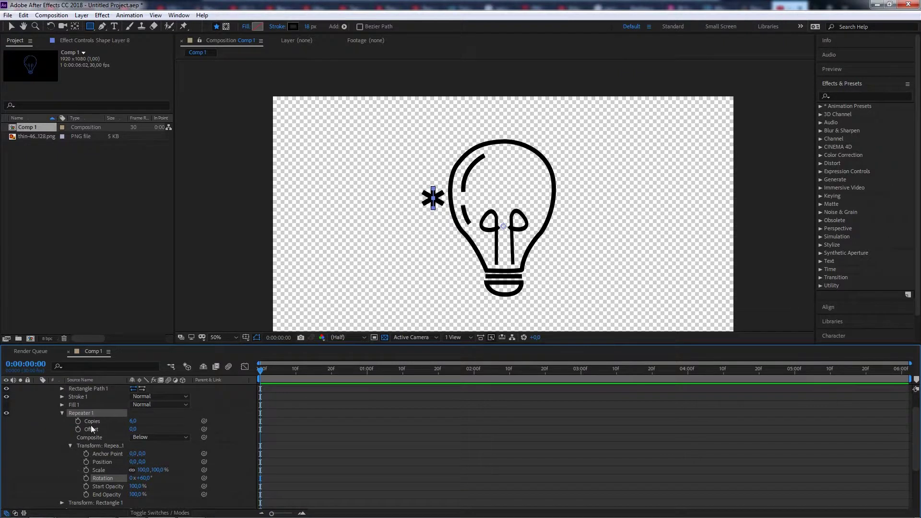
click(62, 413)
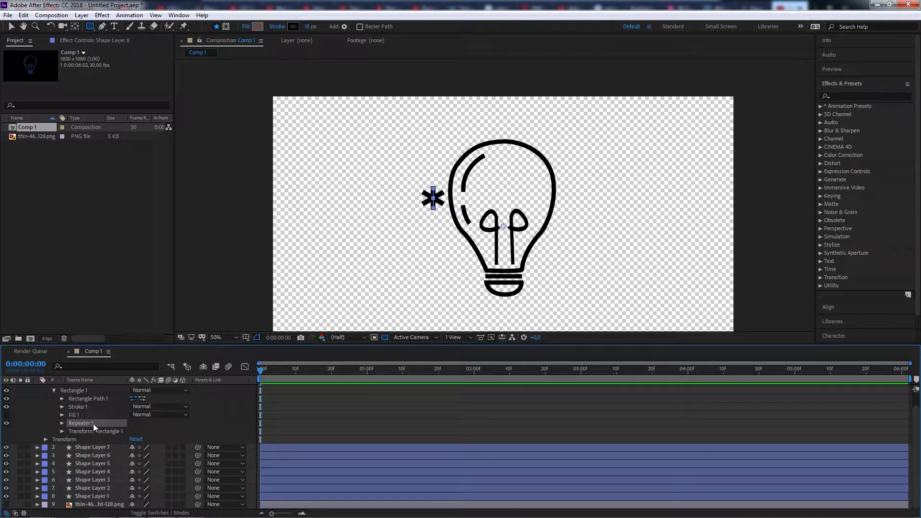
click(61, 423)
click(61, 423)
click(61, 431)
click(142, 438)
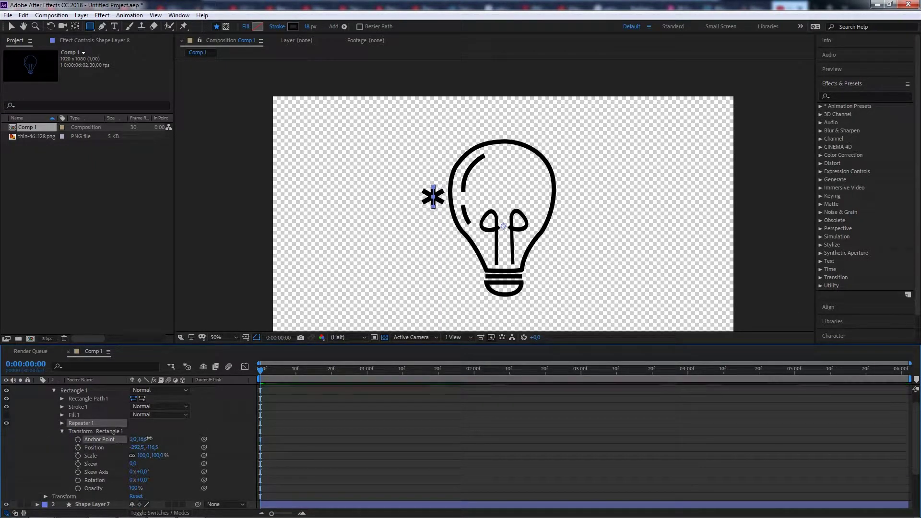
drag(142, 439, 145, 438)
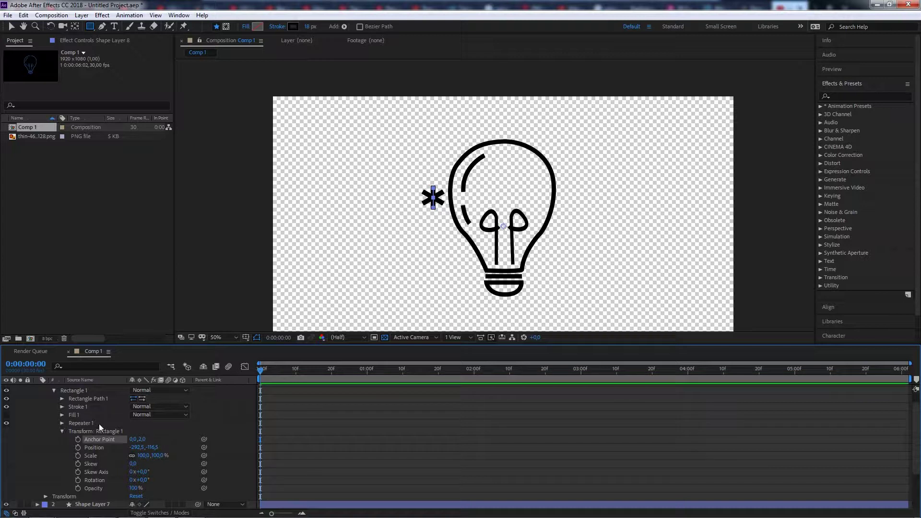
scroll(66, 424, up, 2)
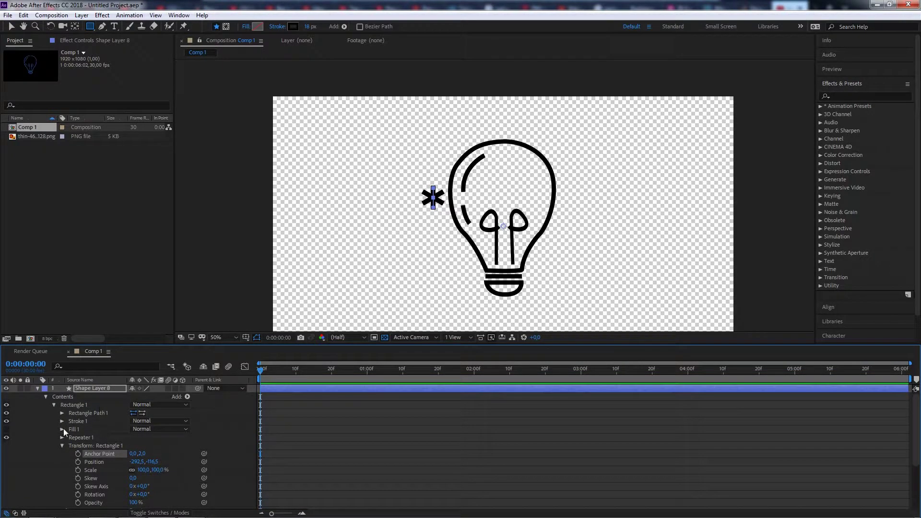
click(63, 446)
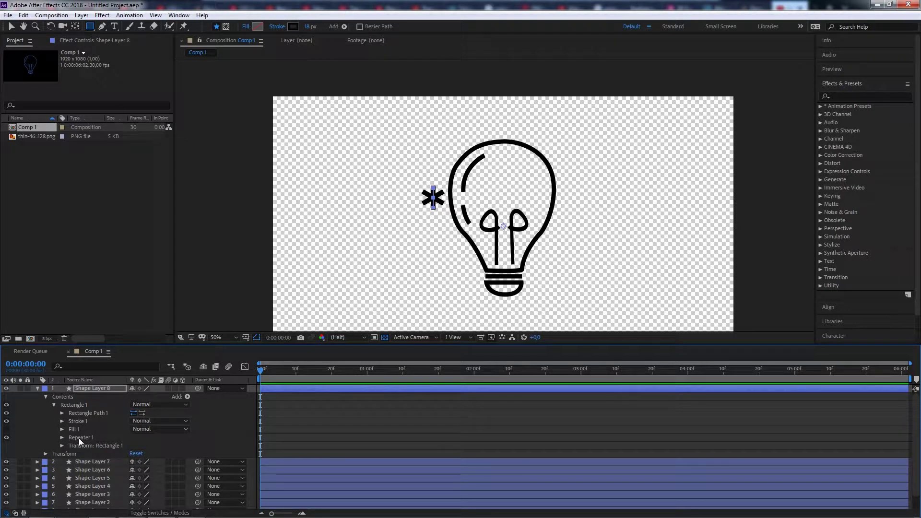
Step: Spread the copies into a ring by setting the repeater transform's vertical anchor point to 259, and switch to the Selection tool
click(79, 438)
click(62, 437)
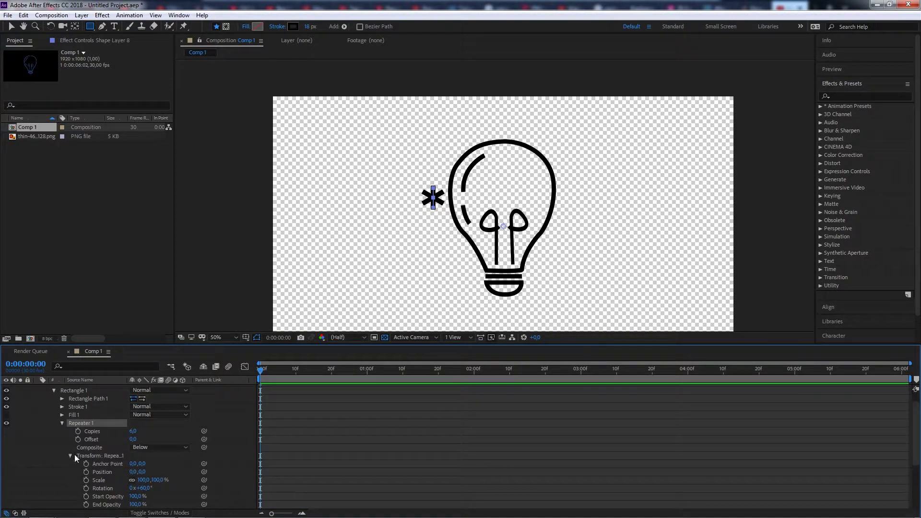
click(70, 455)
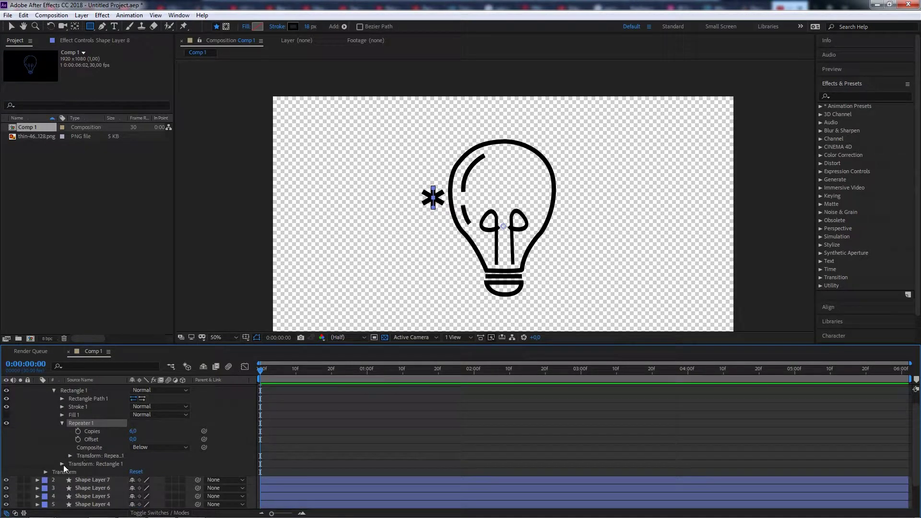
click(61, 422)
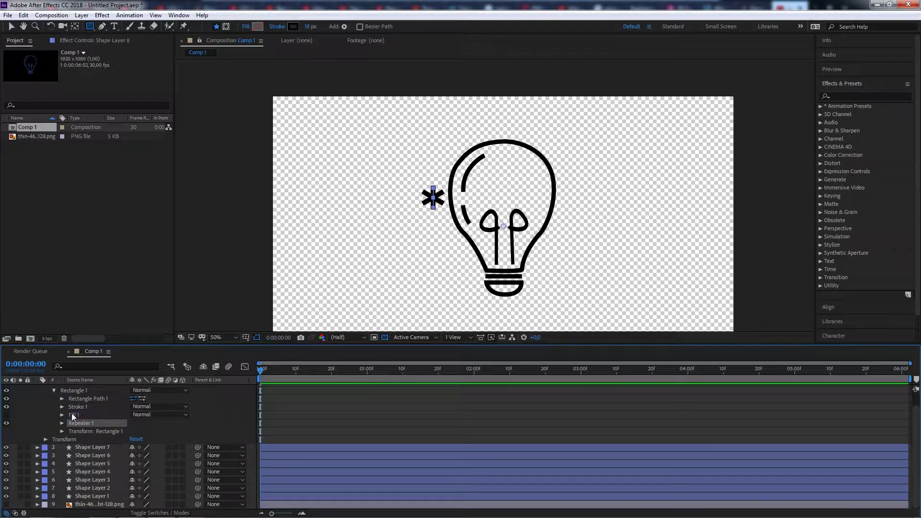
click(62, 423)
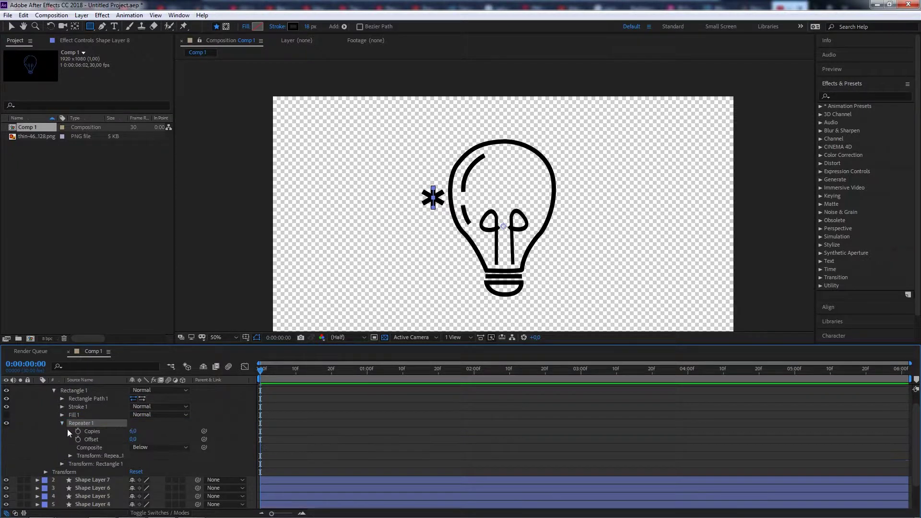
click(70, 456)
drag(143, 463, 288, 440)
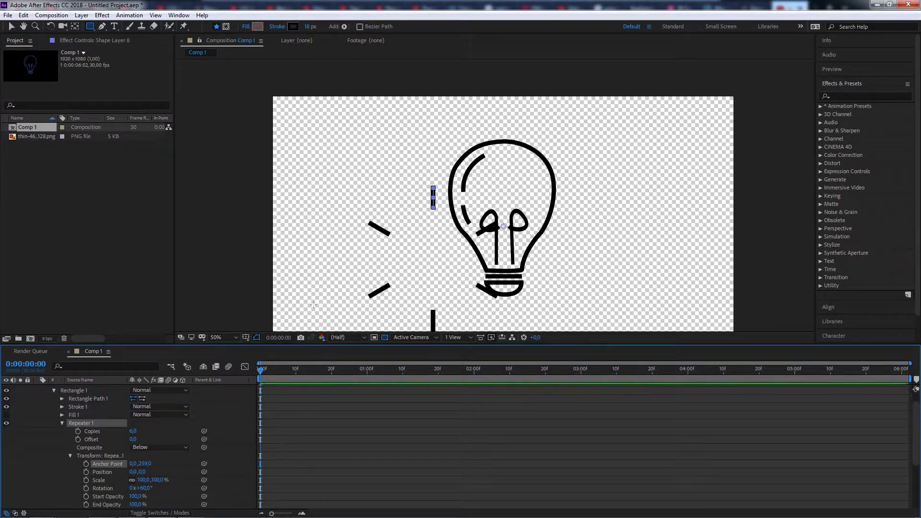
click(12, 27)
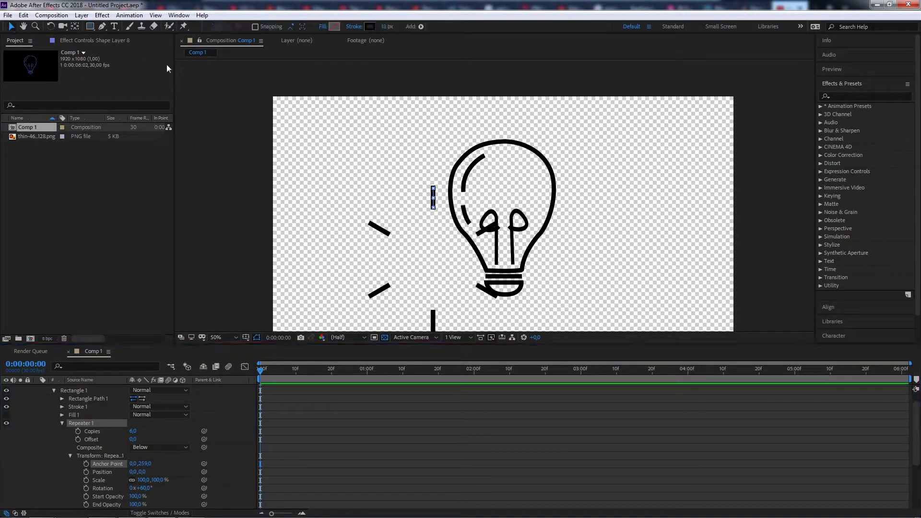
drag(438, 184, 425, 167)
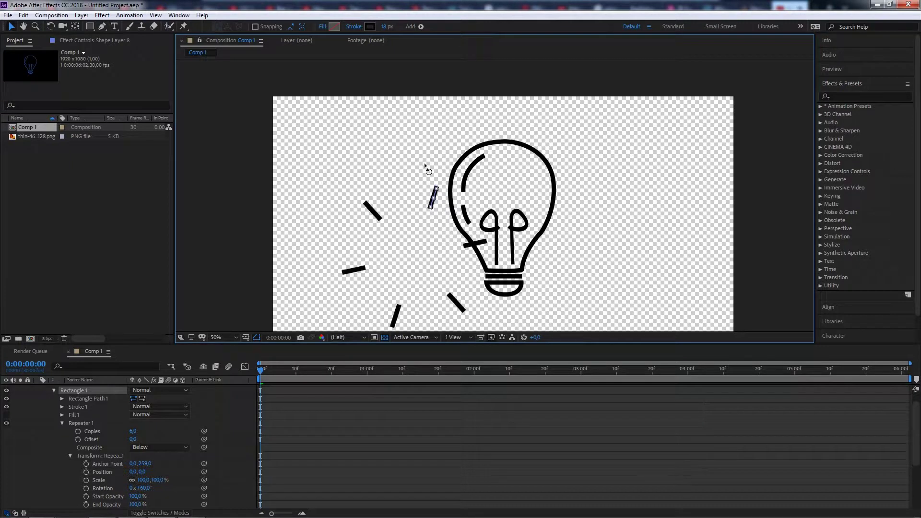
click(23, 15)
click(28, 24)
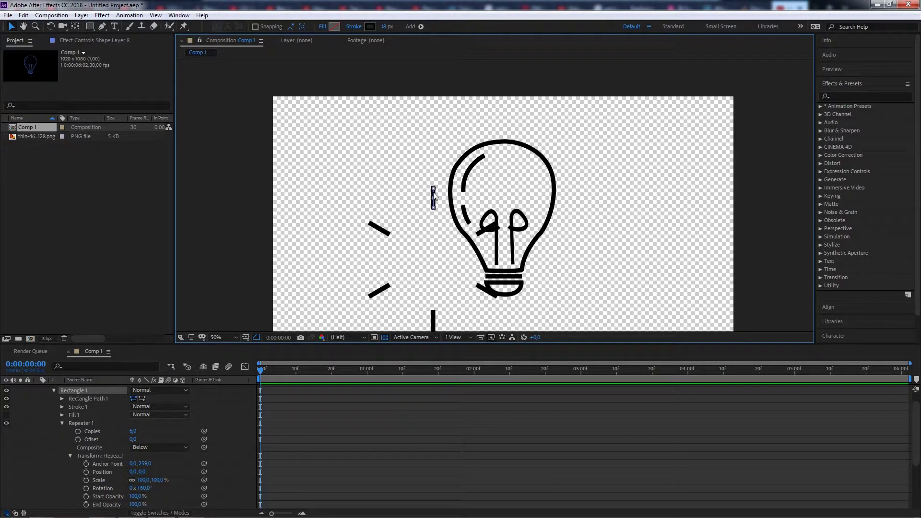
mouse_move(434, 191)
mouse_down()
mouse_move(472, 192)
mouse_move(437, 191)
mouse_up()
click(23, 15)
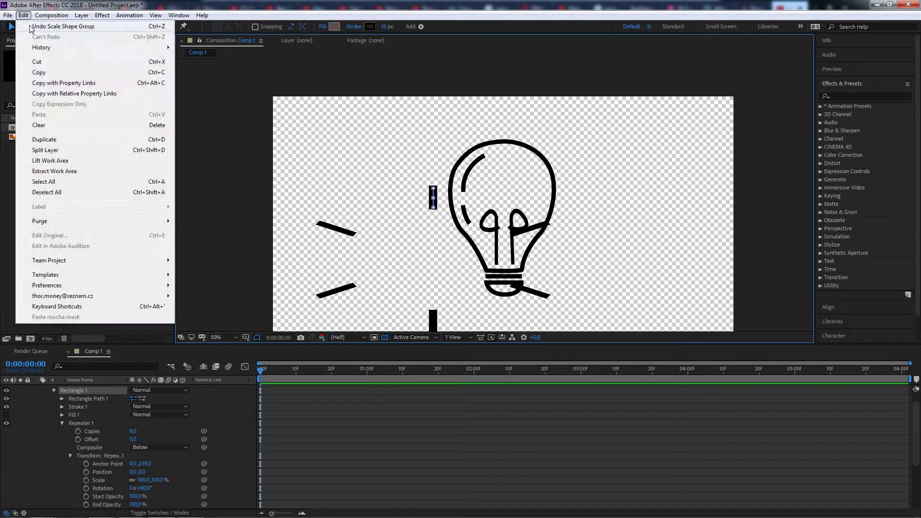
click(29, 25)
click(23, 15)
click(240, 120)
Step: Move the ray layer over the bulb so the original rectangle sits centred at the bulb's top edge
key(slash)
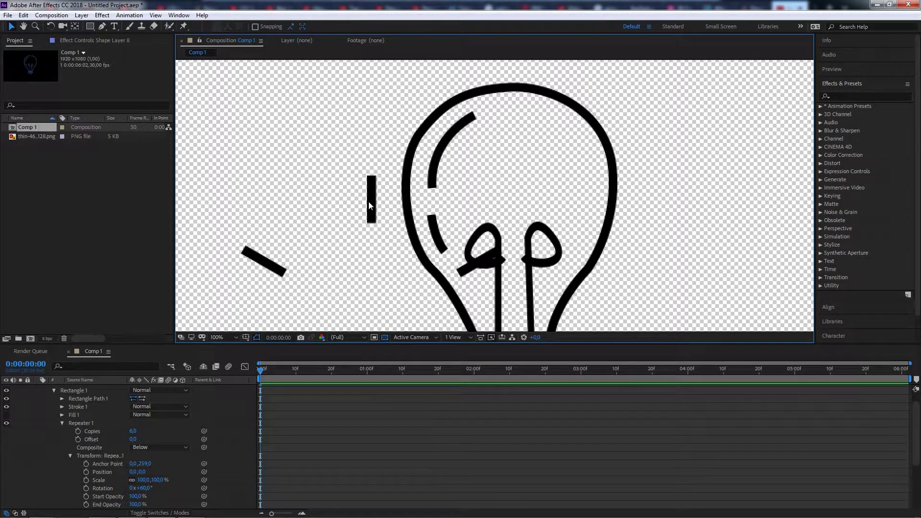
click(370, 207)
drag(373, 215, 512, 97)
key(comma)
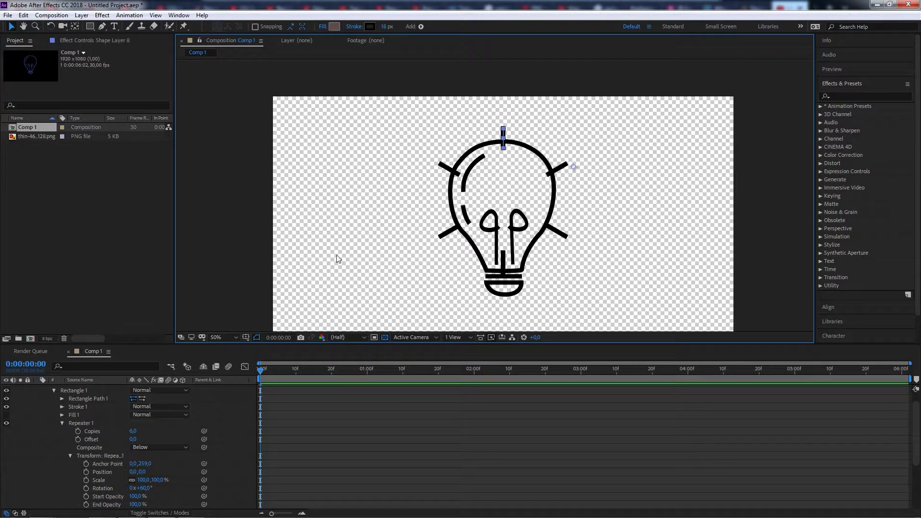
scroll(145, 441, down, 1)
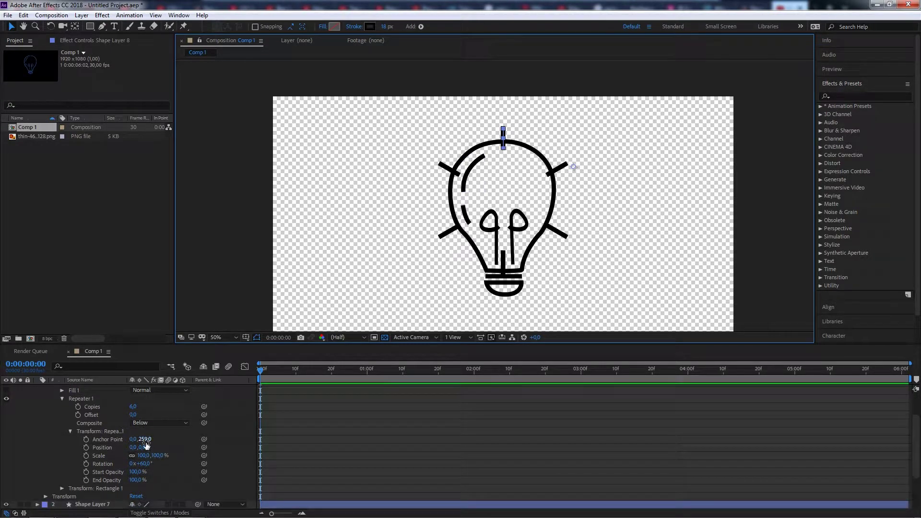
drag(135, 417, 159, 415)
click(23, 15)
click(39, 23)
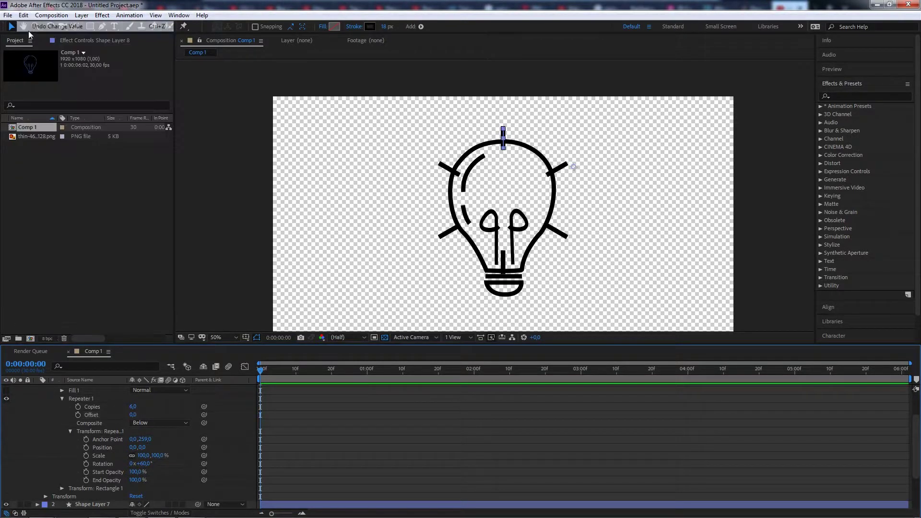
Step: Set the repeater's vertical anchor point to 371 and move the ray layer up until the upper ray clears the bulb
drag(144, 439, 218, 419)
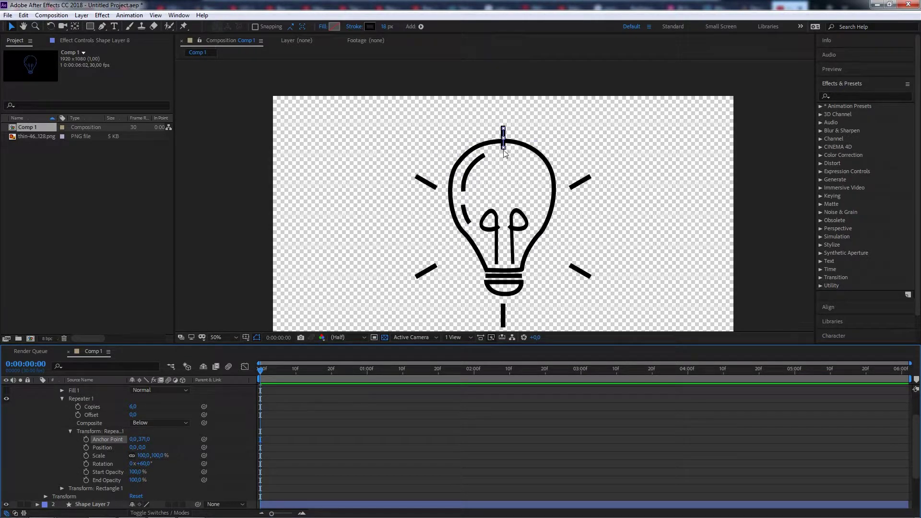
click(509, 314)
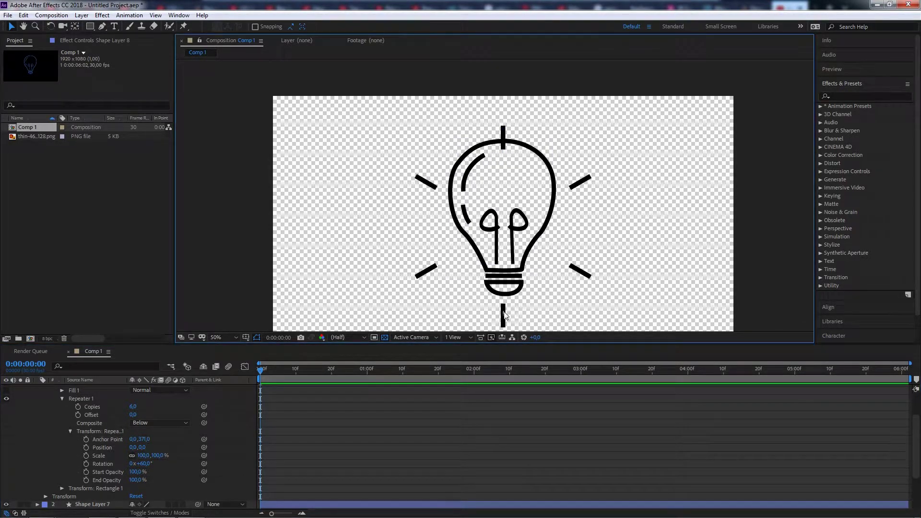
scroll(85, 404, up, 3)
click(73, 390)
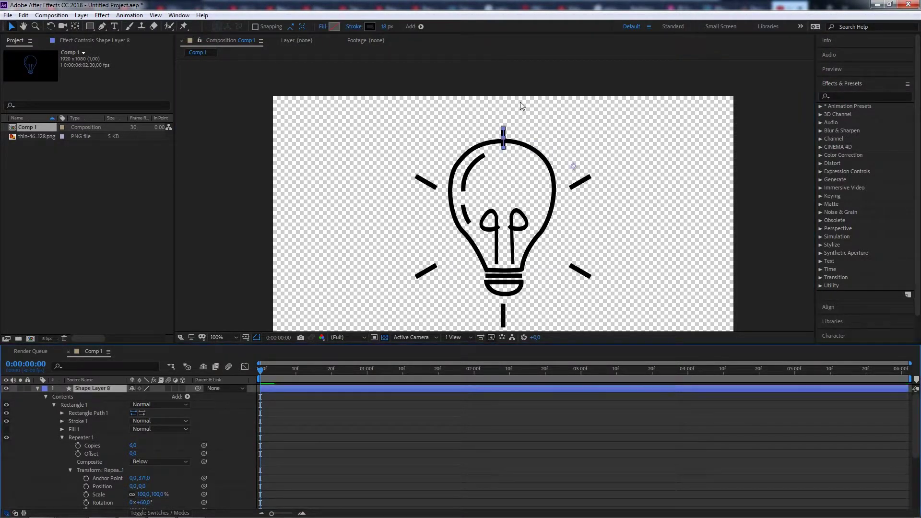
scroll(520, 102, up, 2)
drag(512, 93, 510, 65)
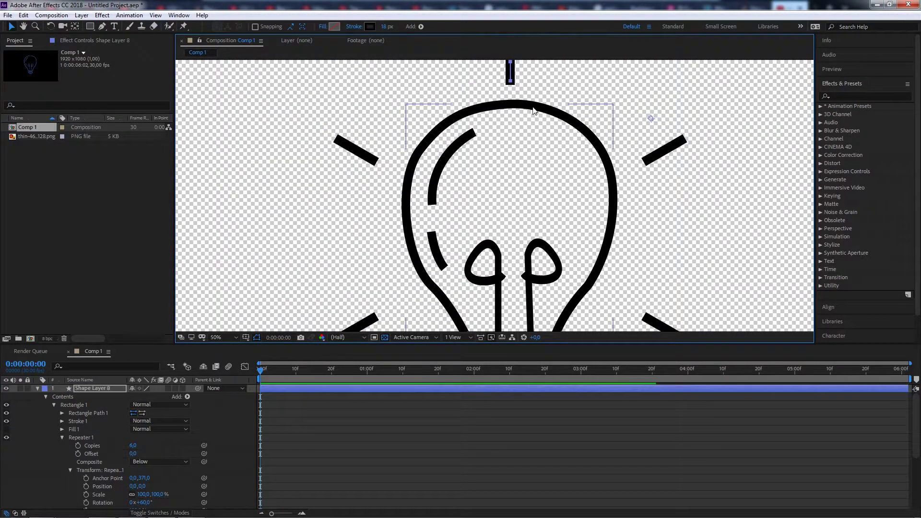
key(comma)
key(comma)
click(133, 446)
text(5)
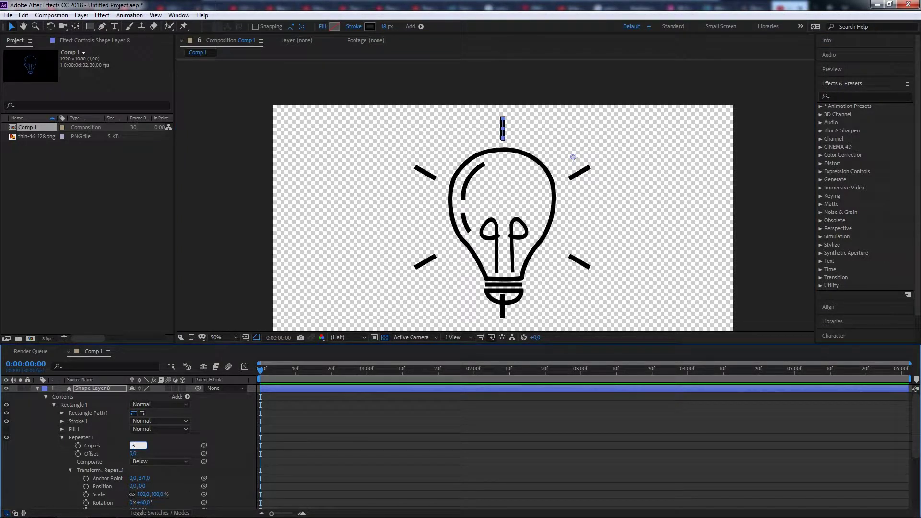
click(164, 448)
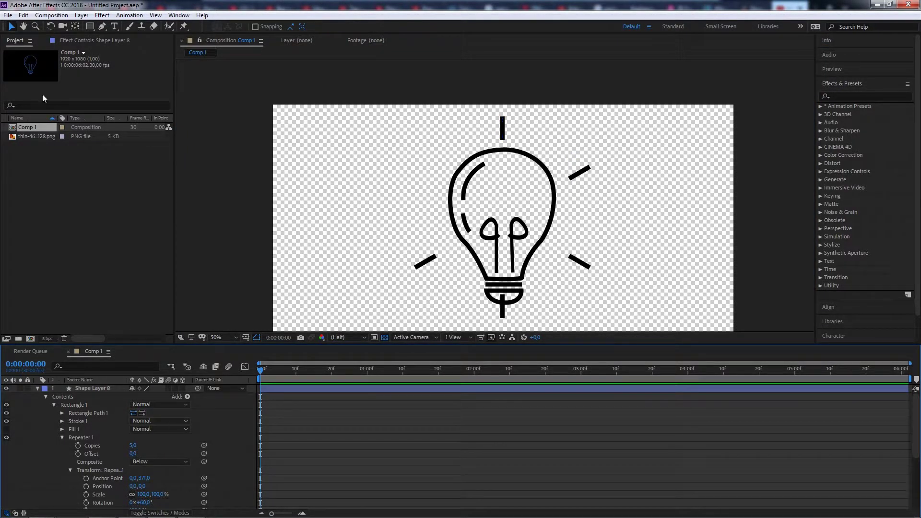
click(24, 15)
click(43, 21)
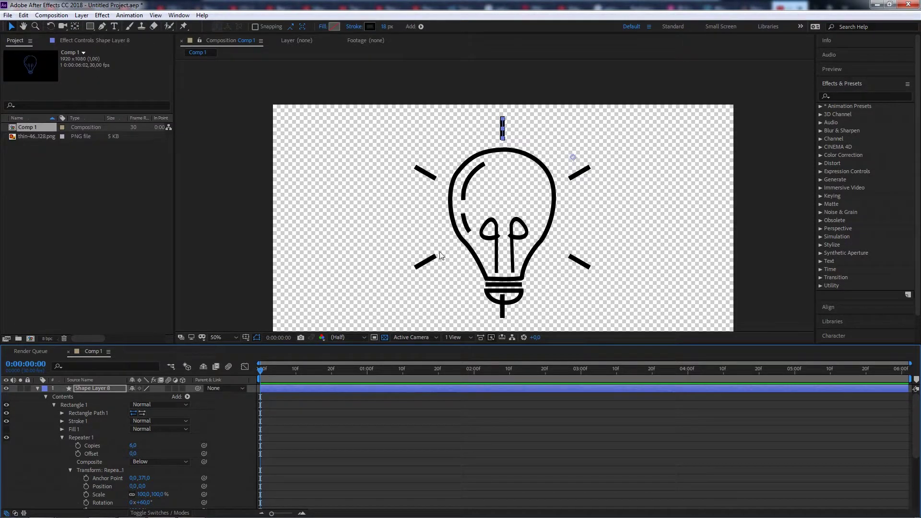
Step: Move the ray layer slightly down so the lower ray clears the bulb's base
key(comma)
key(period)
key(comma)
key(comma)
key(period)
drag(502, 127, 503, 137)
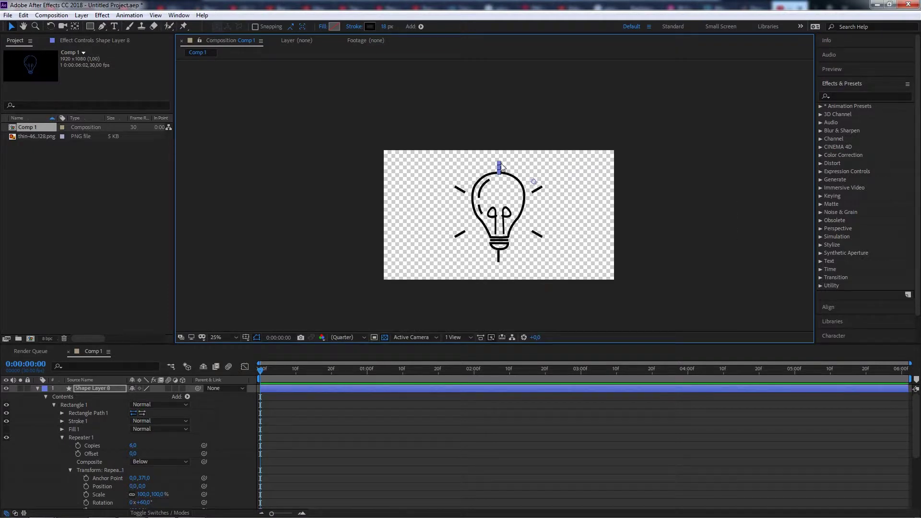
key(period)
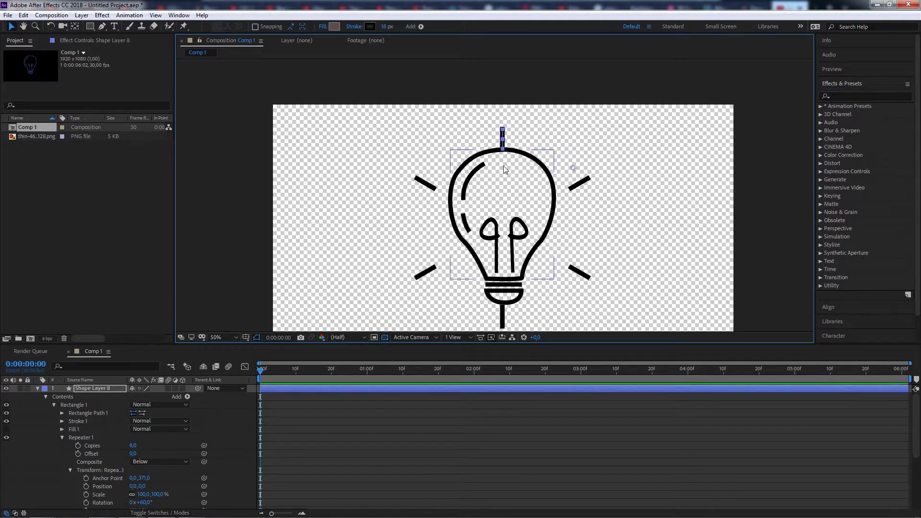
Step: Collapse the ray layer's properties and scale Shape Layers 1 to 7 down together, taking the bulb outline to 87%
click(93, 390)
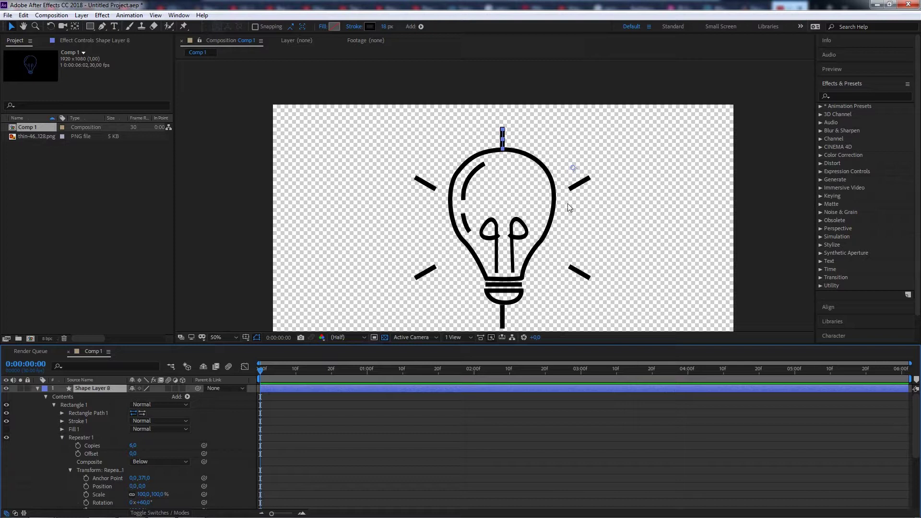
click(37, 388)
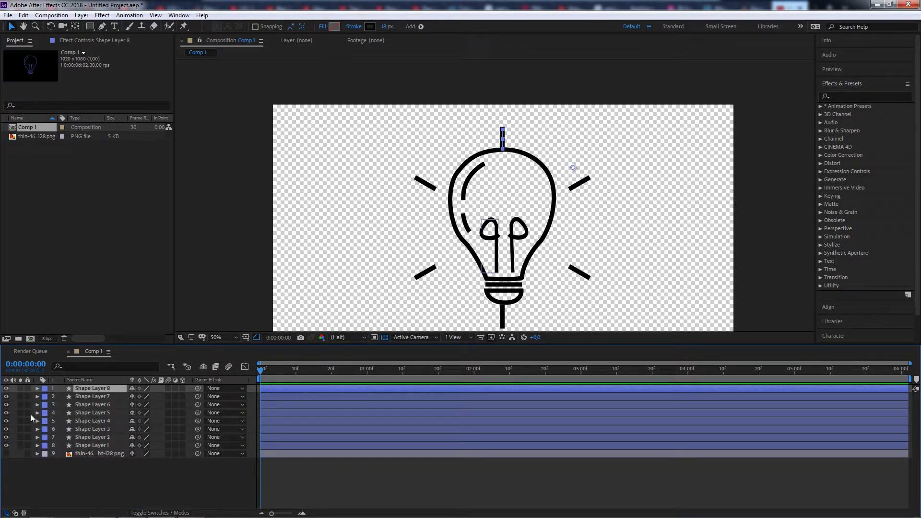
drag(247, 395, 126, 447)
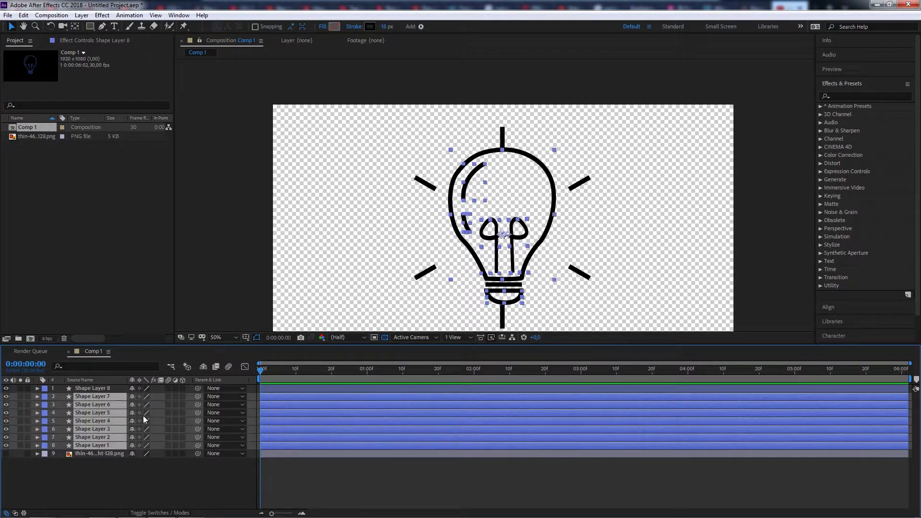
key(s)
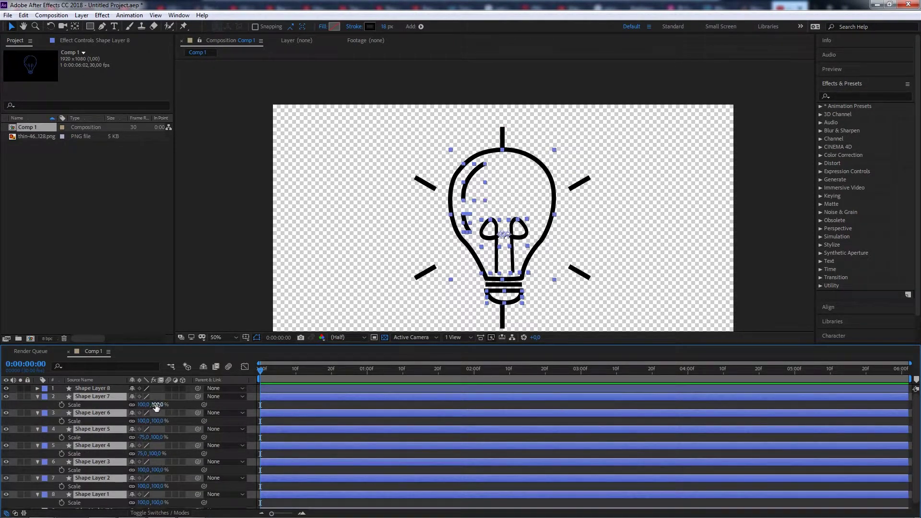
drag(152, 404, 150, 404)
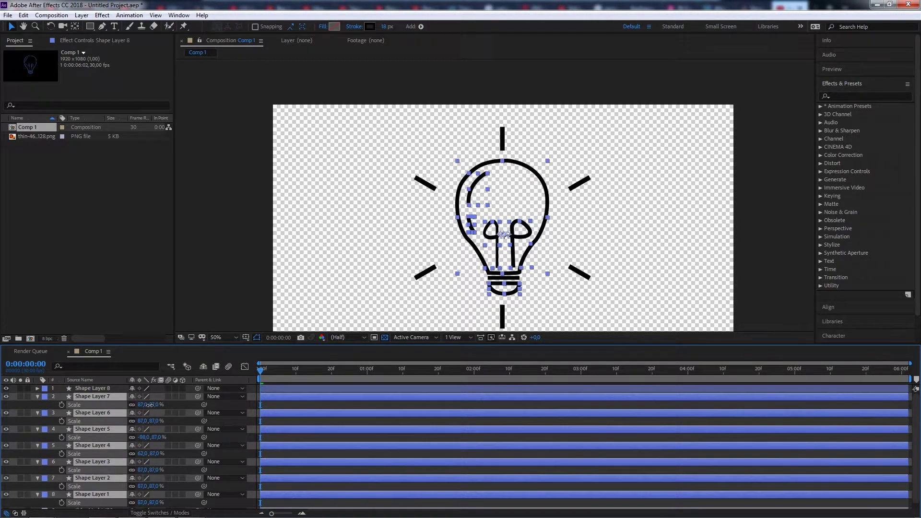
click(582, 226)
key(period)
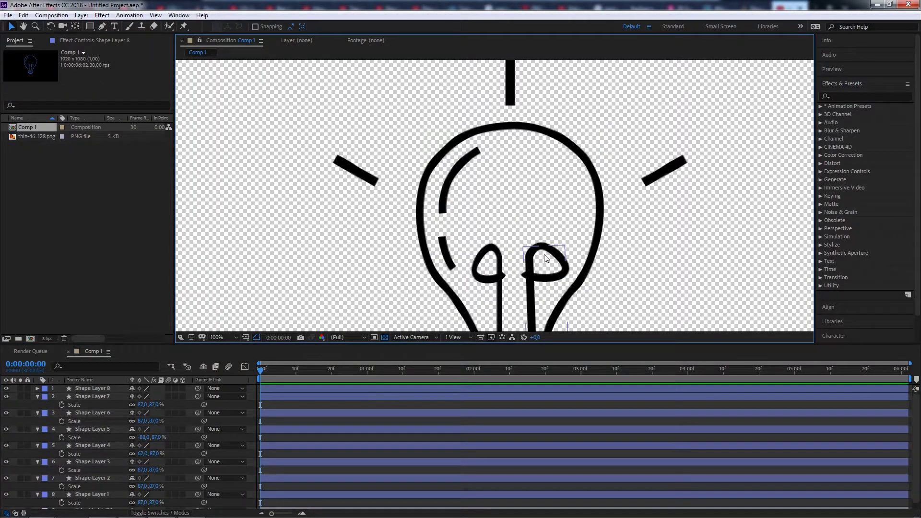
key(comma)
key(comma)
key(comma)
key(period)
key(period)
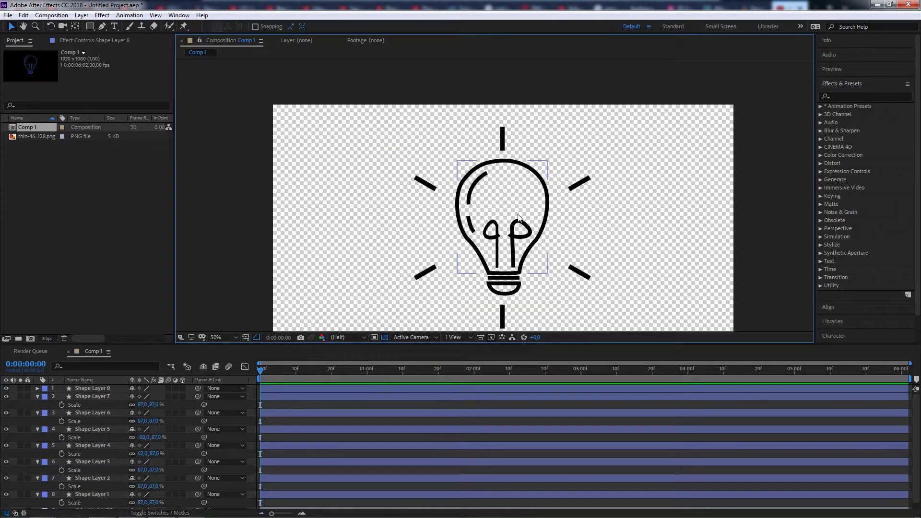
Step: Collapse the scale properties of Shape Layers 1 to 7 in the timeline
click(37, 396)
click(37, 404)
click(37, 414)
click(36, 420)
click(37, 429)
click(37, 438)
click(37, 445)
Step: Show the scale of both filament layers and set the right filament, Shape Layer 5, to -79, 78.1%
click(519, 238)
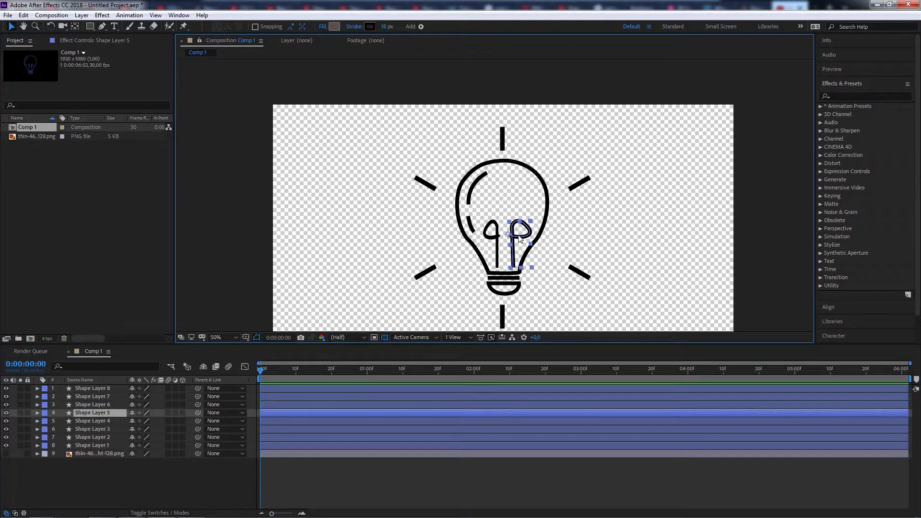
click(93, 421)
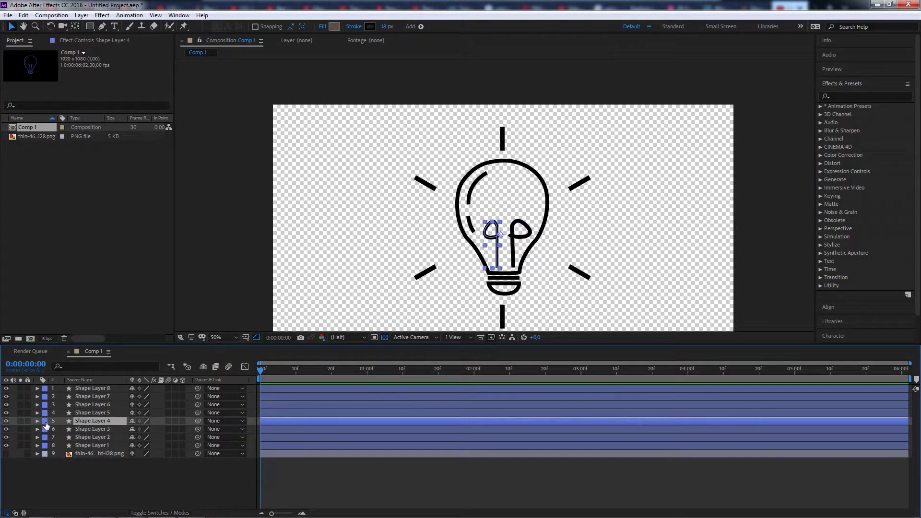
key(s)
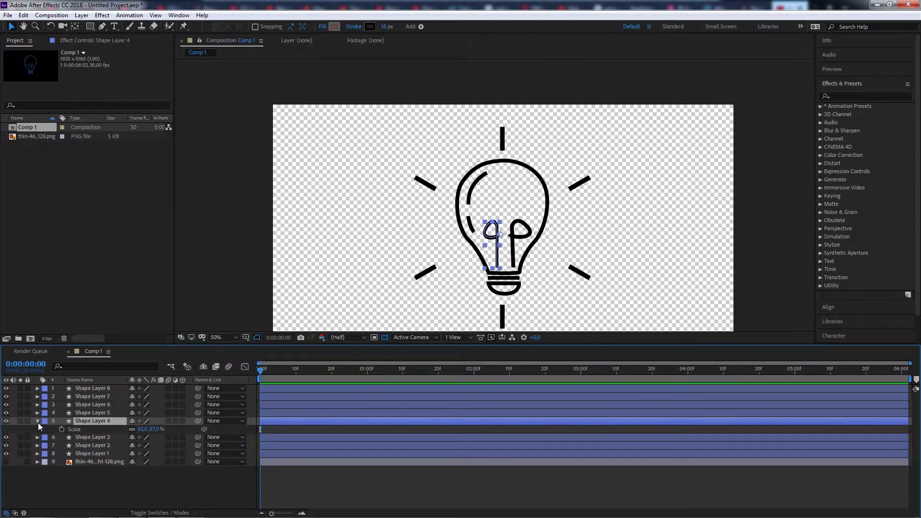
click(86, 413)
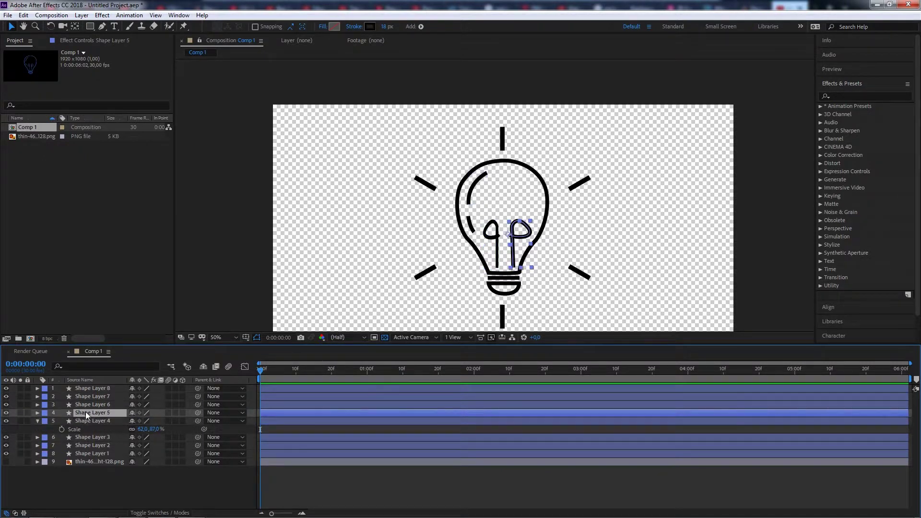
key(s)
drag(144, 421, 148, 421)
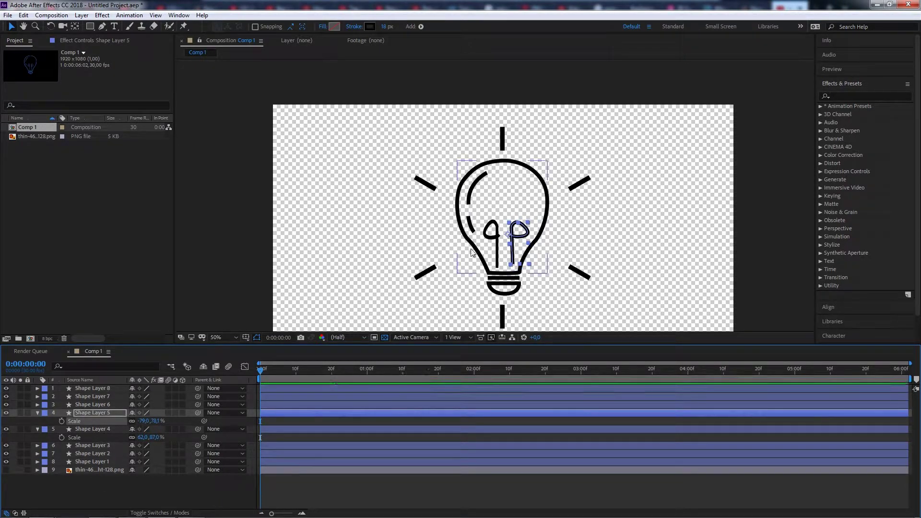
Step: Nudge the two filaments slightly closer together inside the bulb and collapse their layer properties
key(period)
key(comma)
key(space)
click(491, 243)
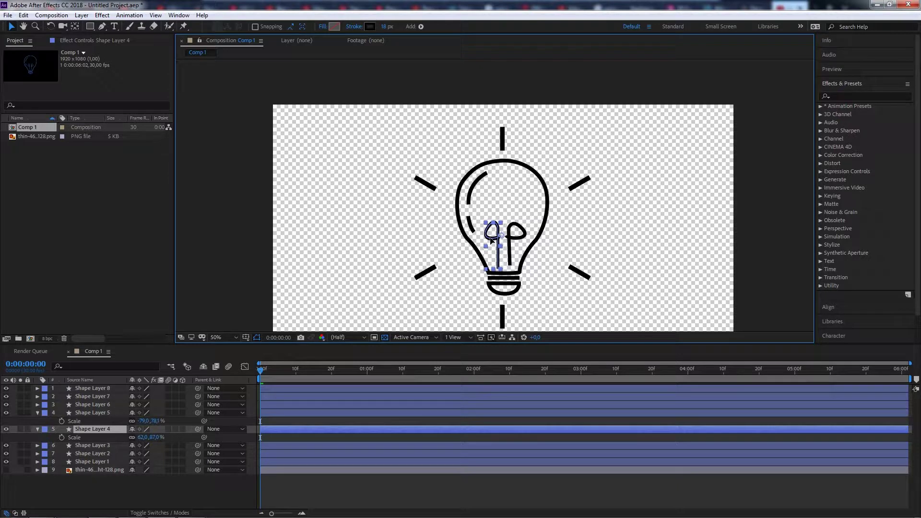
key(space)
click(558, 246)
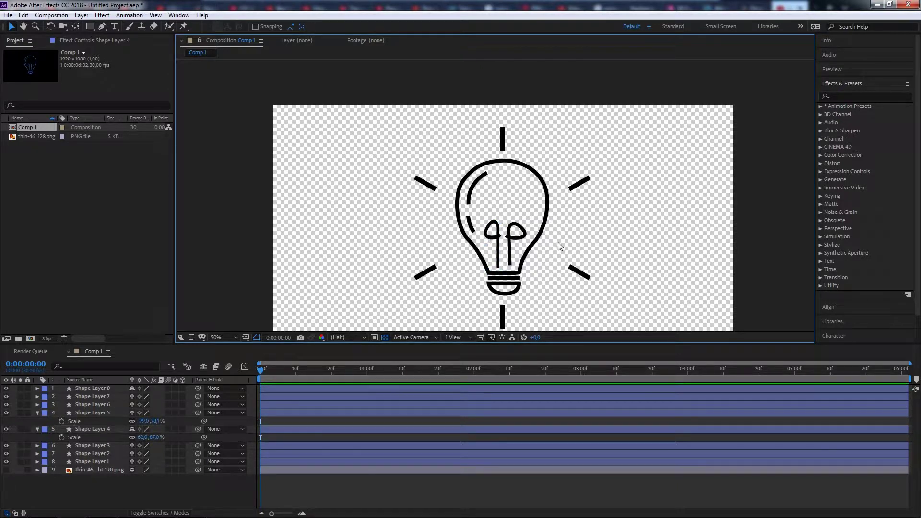
key(comma)
key(period)
click(36, 416)
click(38, 420)
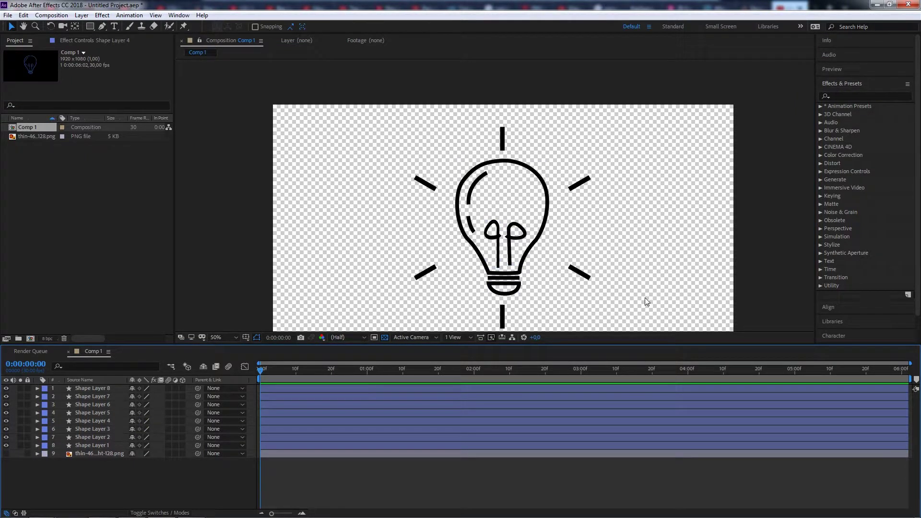
Step: Create a white 1920 x 1080 px solid and place it below all shape layers, above the reference PNG
right_click(83, 480)
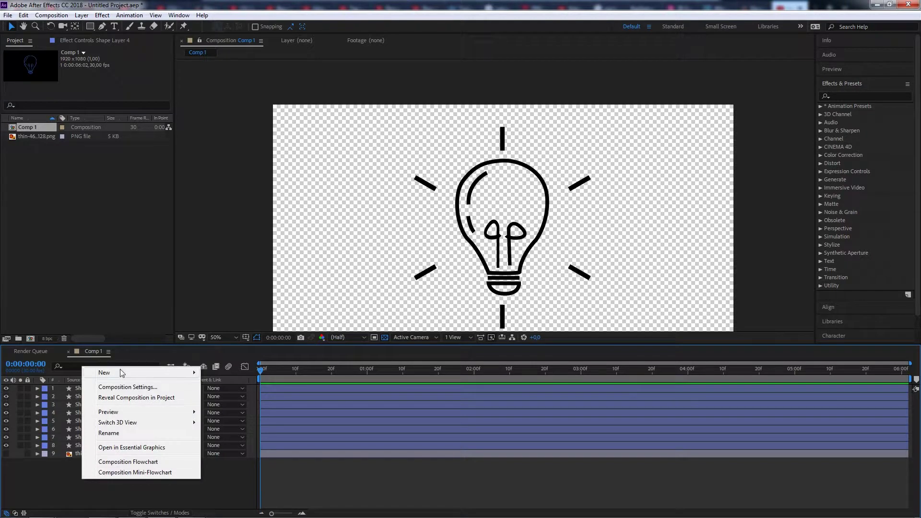
mouse_move(121, 372)
click(222, 397)
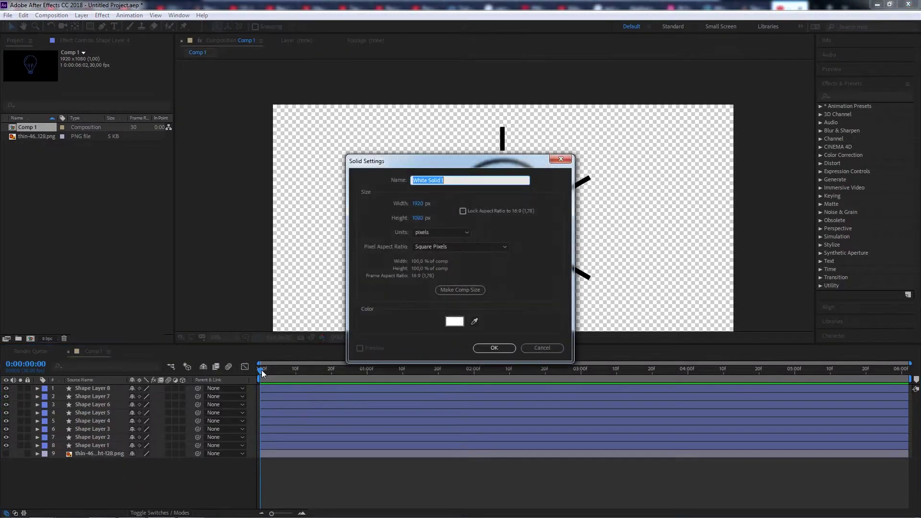
click(494, 348)
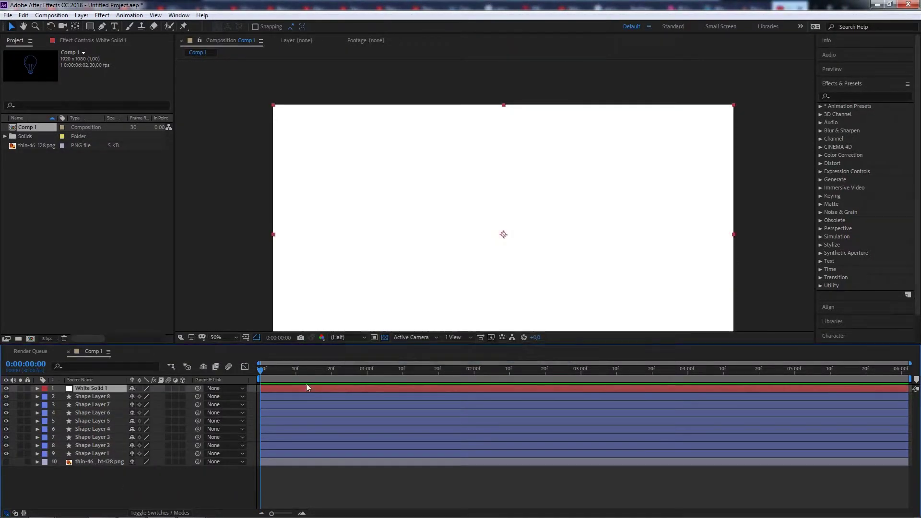
drag(88, 389, 82, 456)
key(comma)
key(comma)
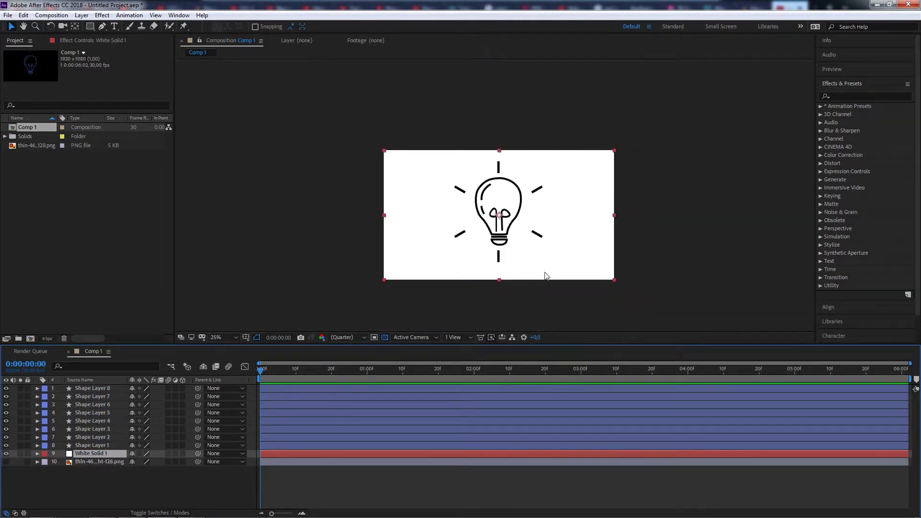
click(669, 171)
key(period)
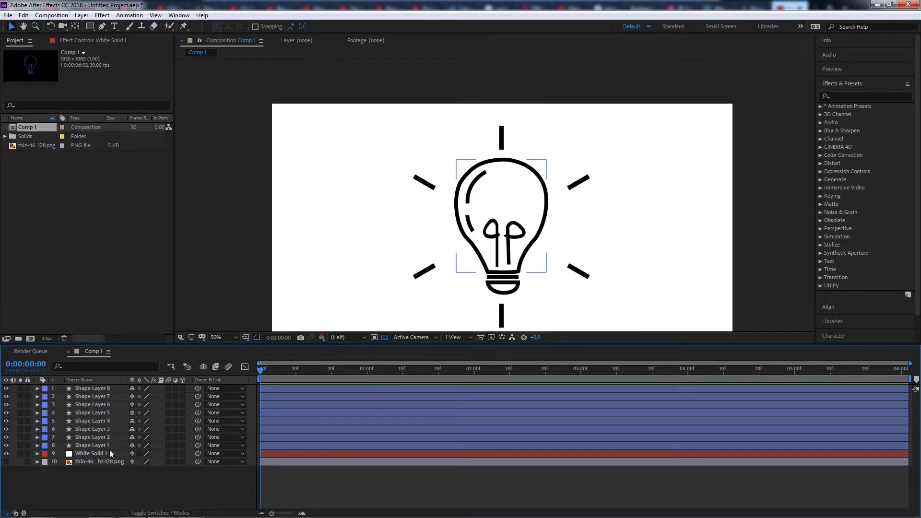
Step: Rename Shape Layer 1, the bulb outline, as bulb
click(96, 444)
right_click(94, 444)
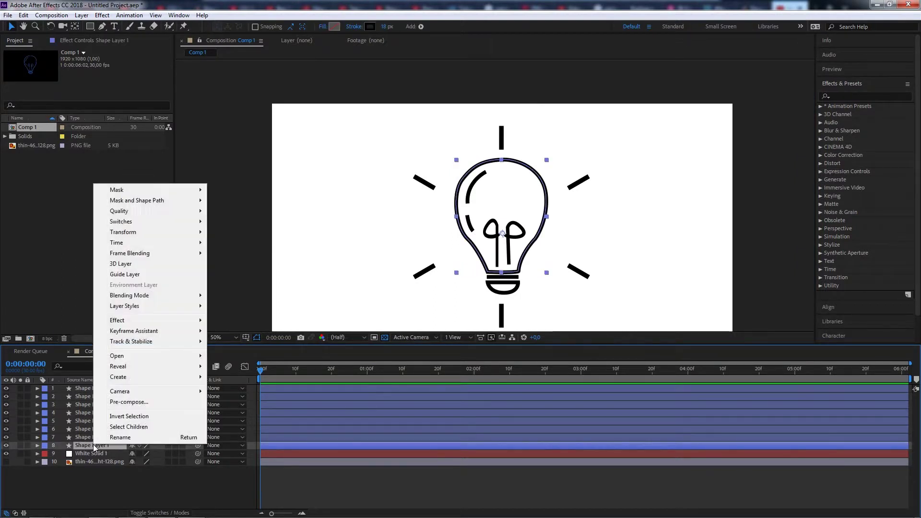
click(126, 440)
text(bulb)
key(Return)
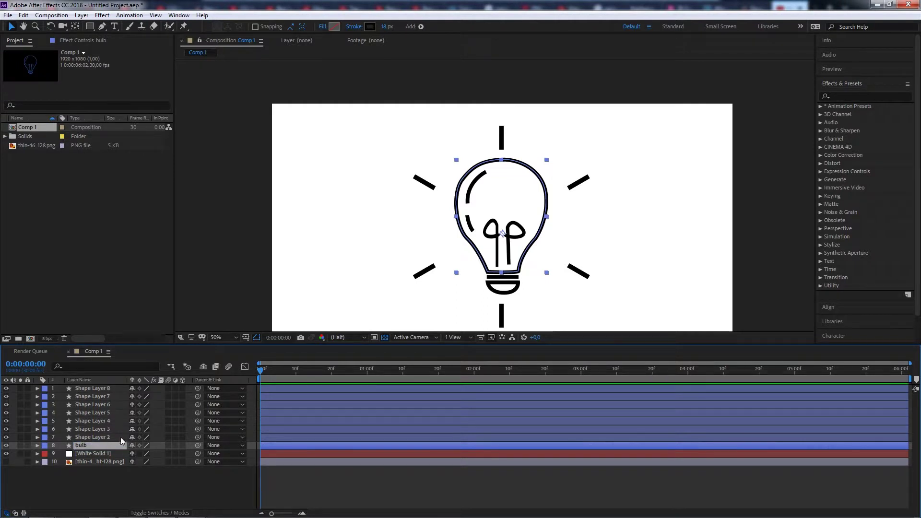
Step: Add Trim Paths to the bulb layer and set its Start to 100%
click(38, 446)
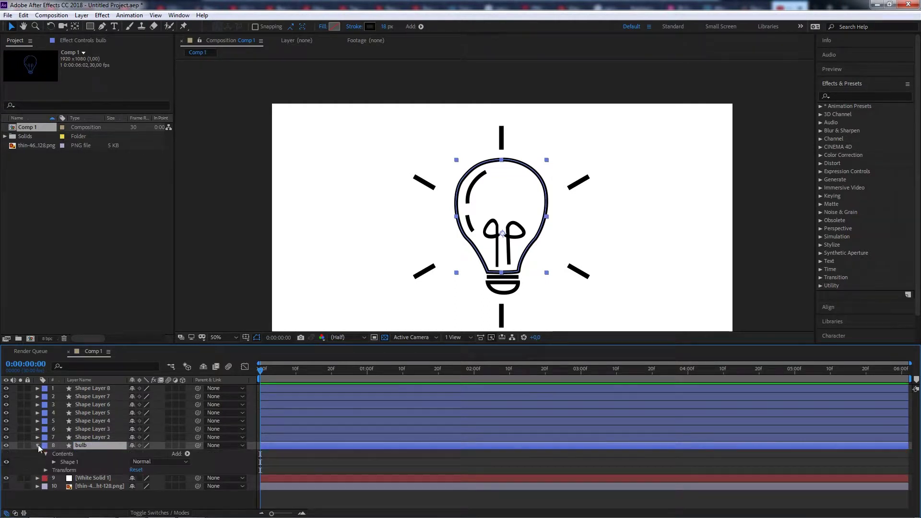
click(187, 454)
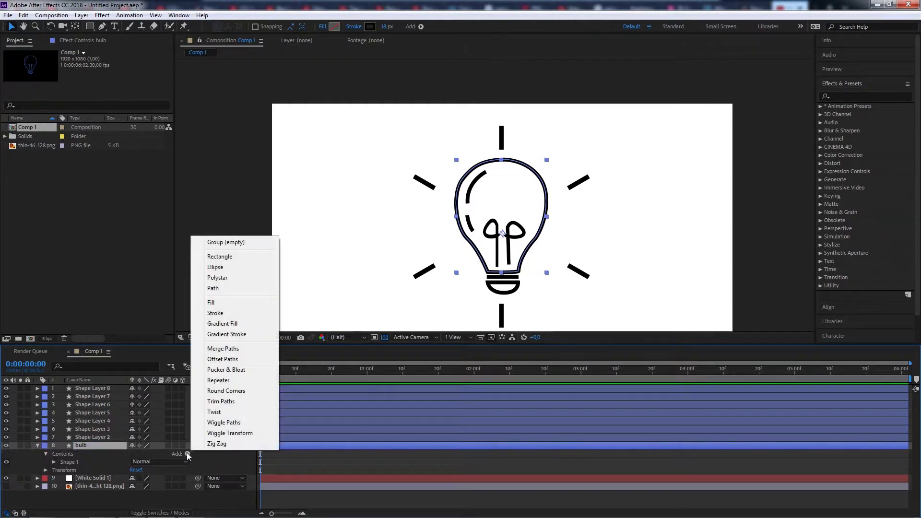
click(223, 401)
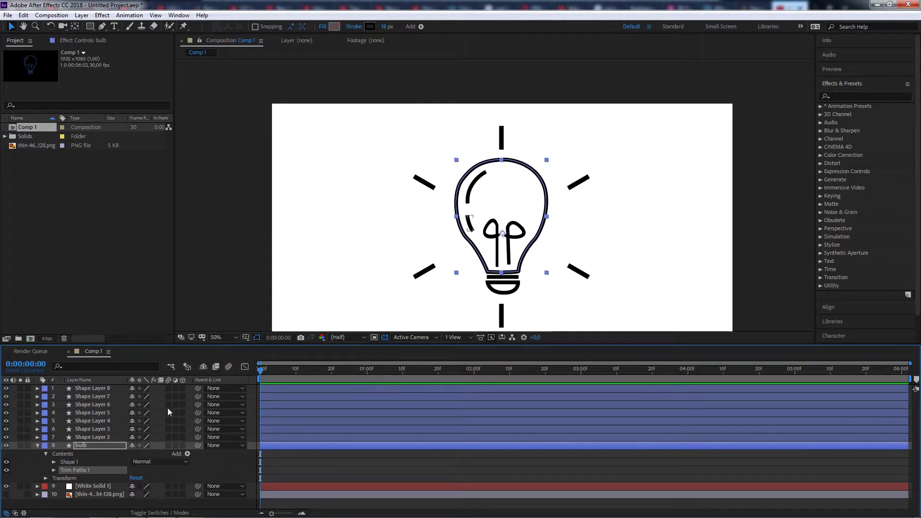
click(53, 470)
scroll(63, 468, down, 1)
drag(135, 459, 183, 459)
Step: Keyframe the bulb's Trim Paths Start at 100% on the first frame and 0% at 0:00:01:00
drag(260, 373, 364, 378)
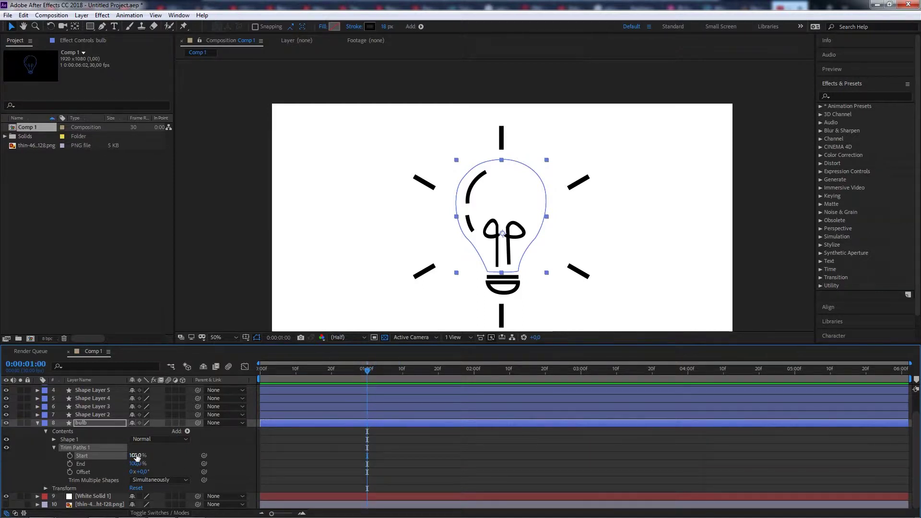
drag(365, 376, 232, 375)
click(70, 455)
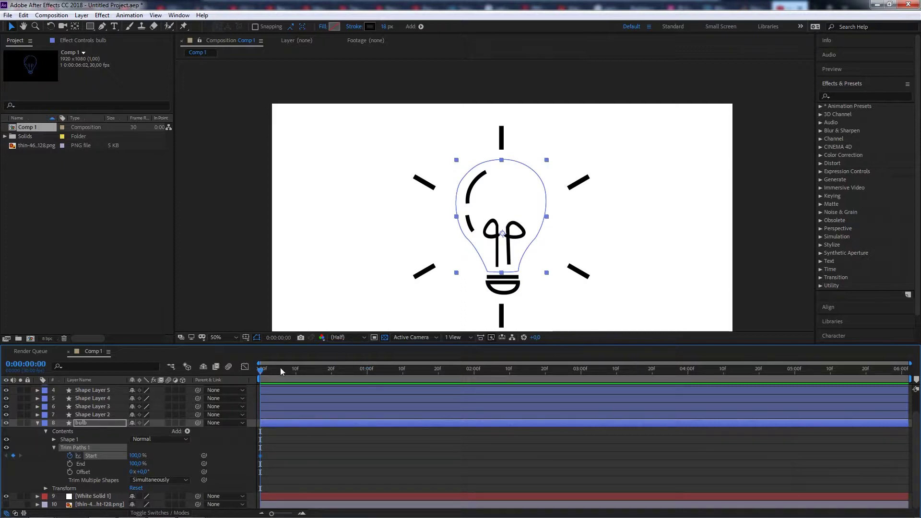
drag(259, 374, 367, 375)
key(Return)
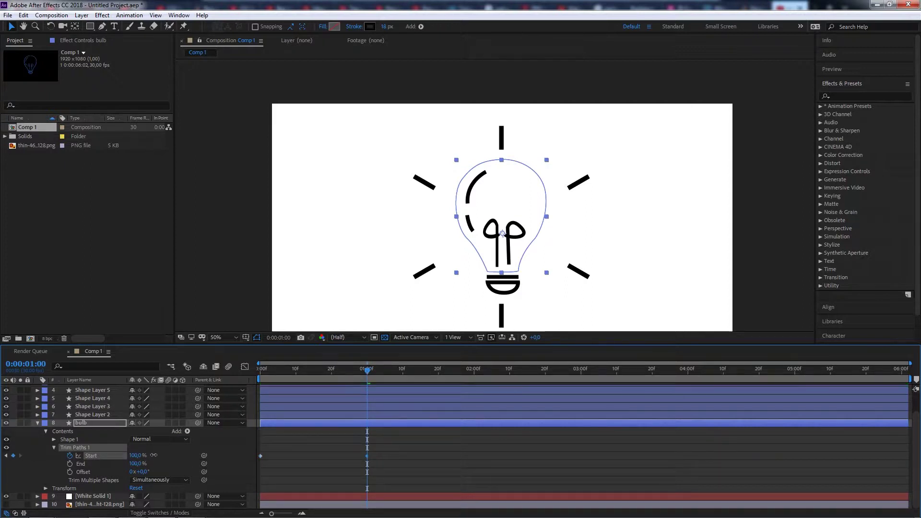
drag(190, 452, 134, 455)
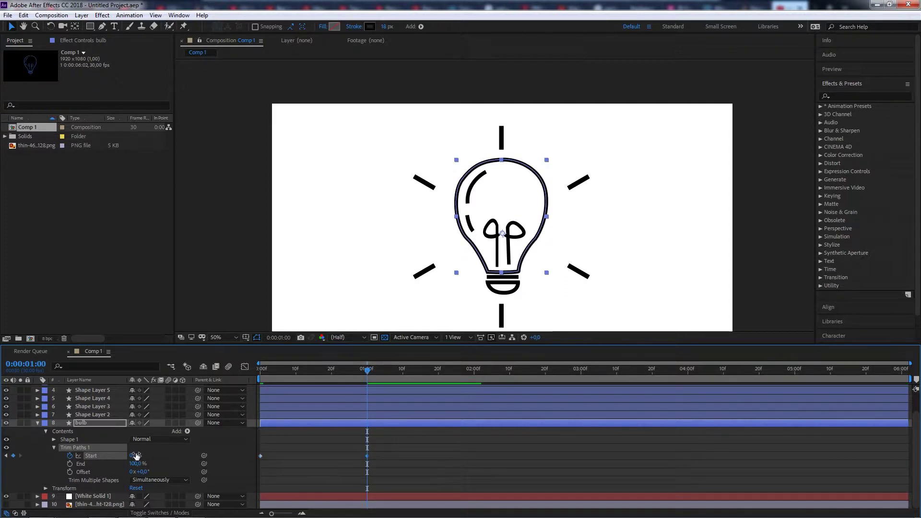
Step: Preview the bulb outline's drawing animation, and move the current time back to 0:00:01:01
click(844, 70)
key(space)
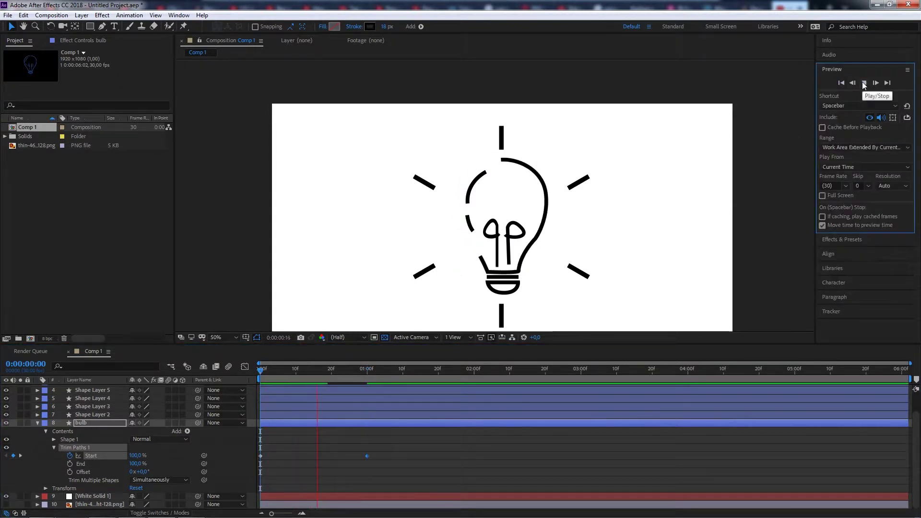
click(863, 83)
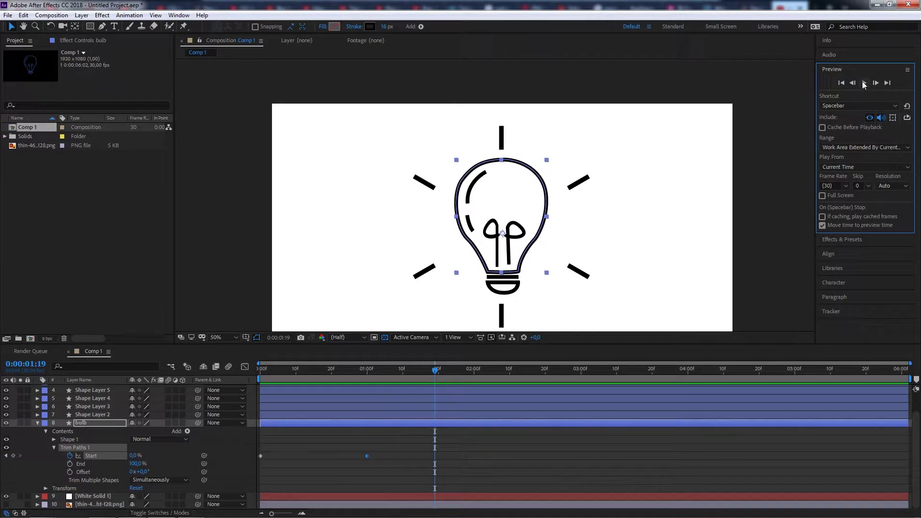
drag(427, 376, 371, 381)
Step: Add Trim Paths to Shape Layer 2, the short line below the bulb outline, with the current time at the first frame
click(38, 423)
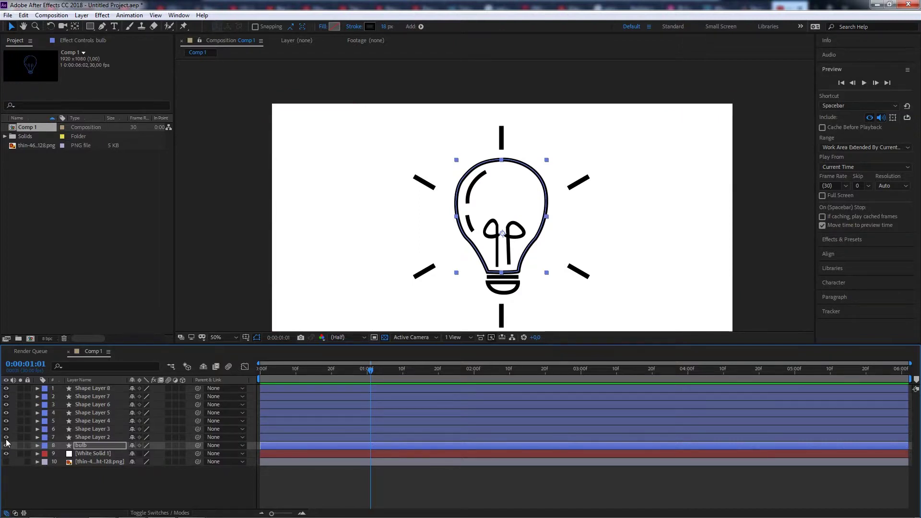
mouse_move(370, 370)
mouse_down()
mouse_move(259, 378)
mouse_move(367, 378)
mouse_move(259, 379)
mouse_up()
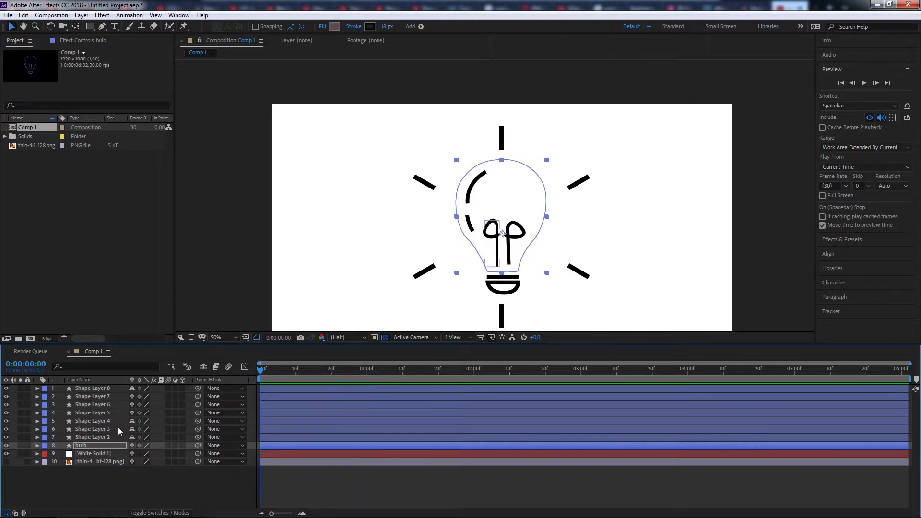
click(86, 436)
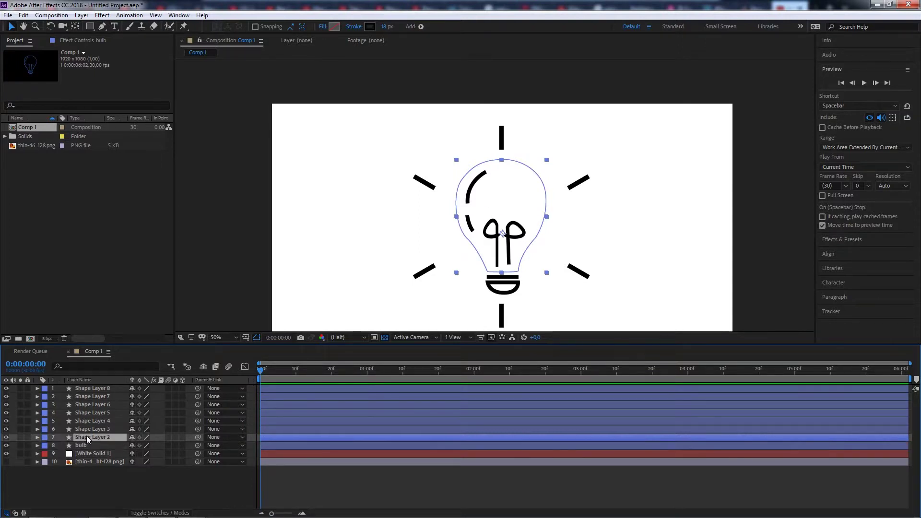
click(37, 437)
click(187, 445)
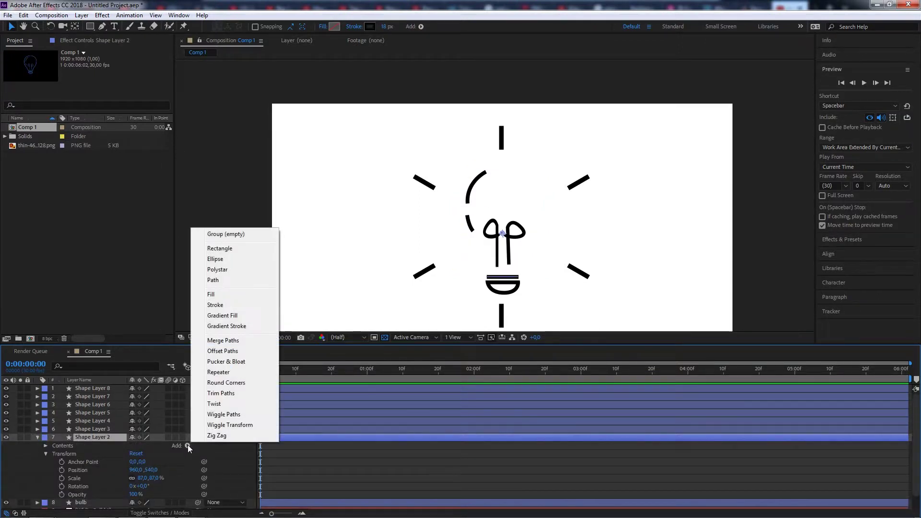
click(222, 398)
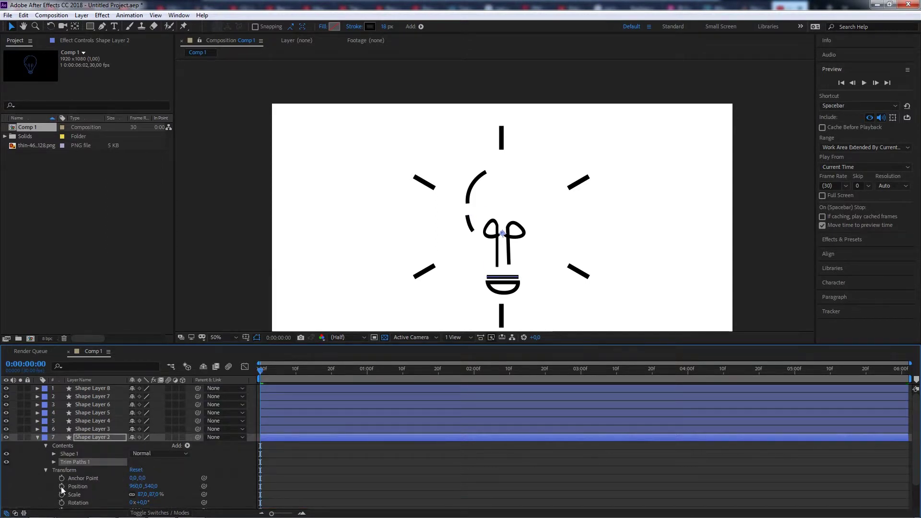
click(45, 470)
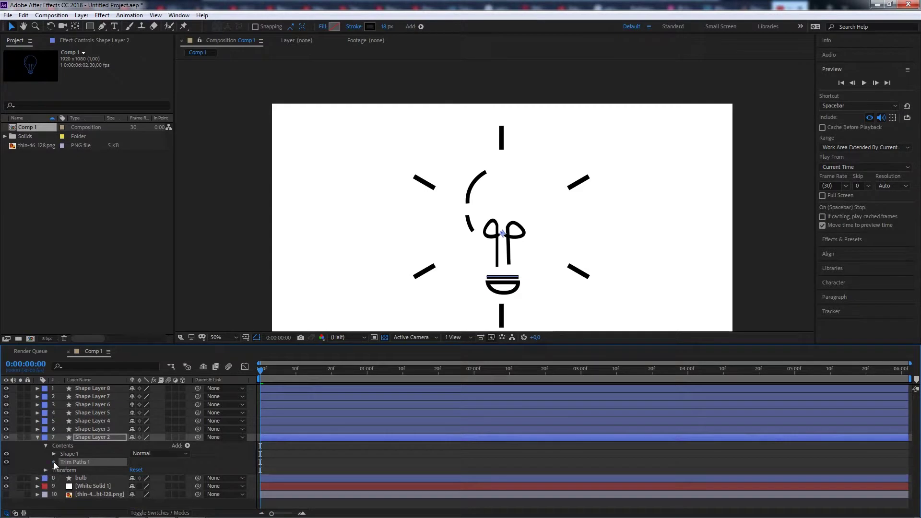
click(53, 462)
Step: Keyframe Shape Layer 2's Trim Paths Start at 100% on the first frame and 0% at 0:00:01:00
click(70, 470)
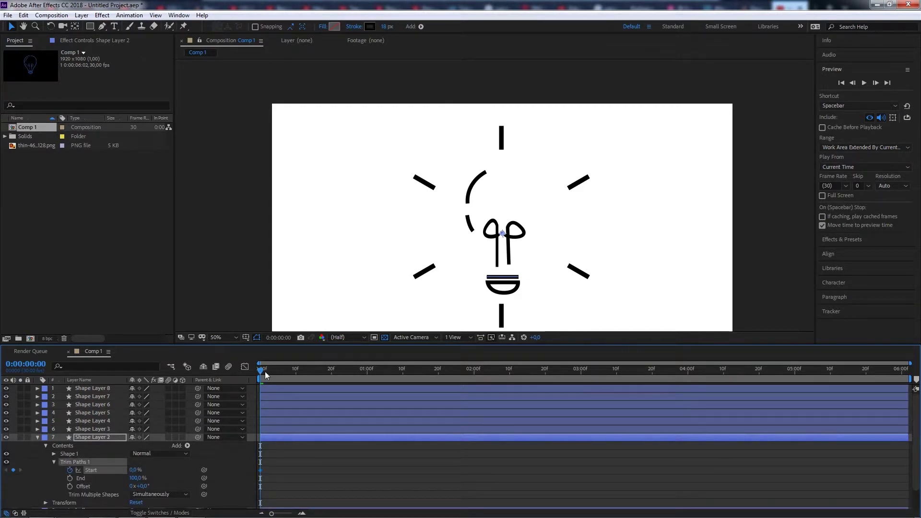
mouse_move(259, 374)
mouse_down()
mouse_move(304, 373)
mouse_move(260, 373)
mouse_up()
drag(134, 470, 206, 470)
drag(262, 372, 369, 372)
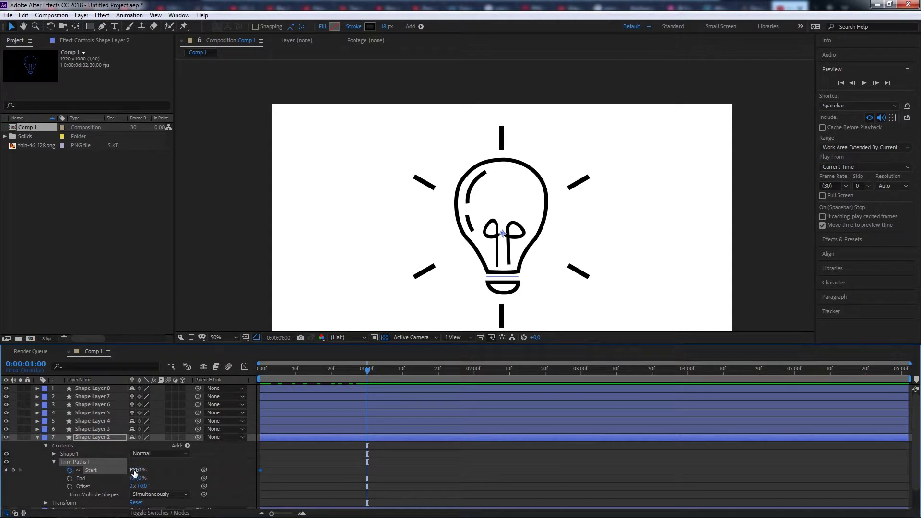
drag(134, 472, 66, 468)
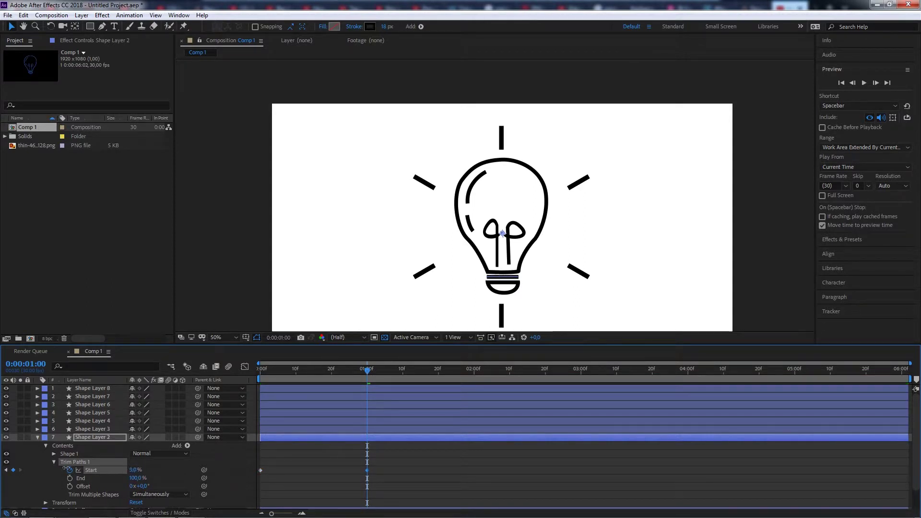
Step: Return to the first frame and add Trim Paths to Shape Layer 3, the rounded cap at the bulb's base
drag(364, 369, 259, 380)
click(37, 437)
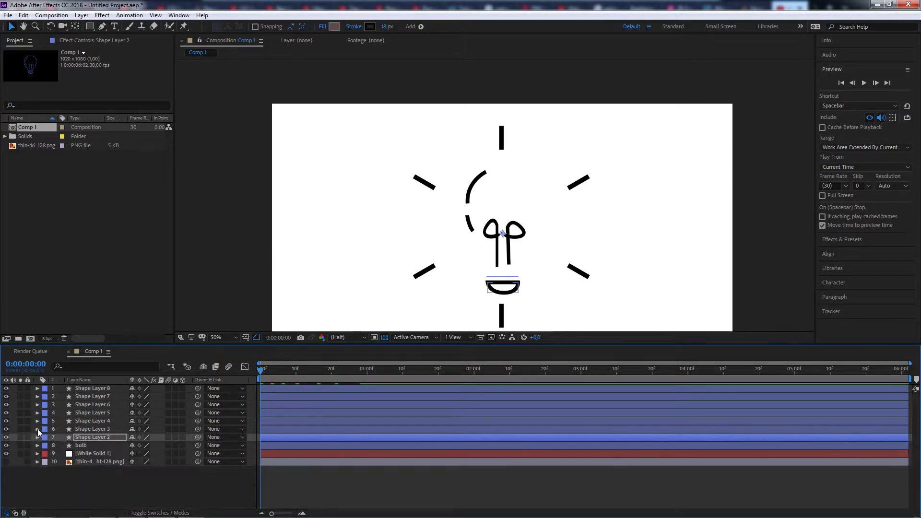
click(38, 429)
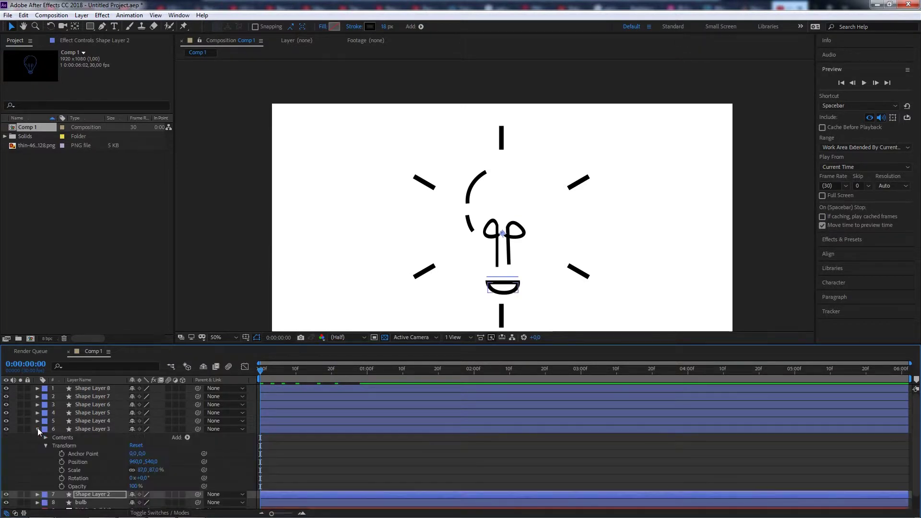
click(187, 437)
click(225, 386)
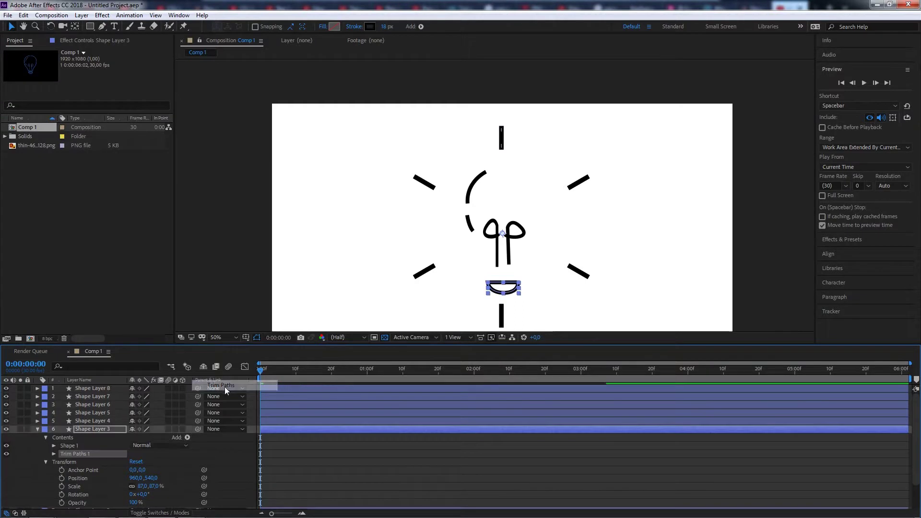
click(53, 454)
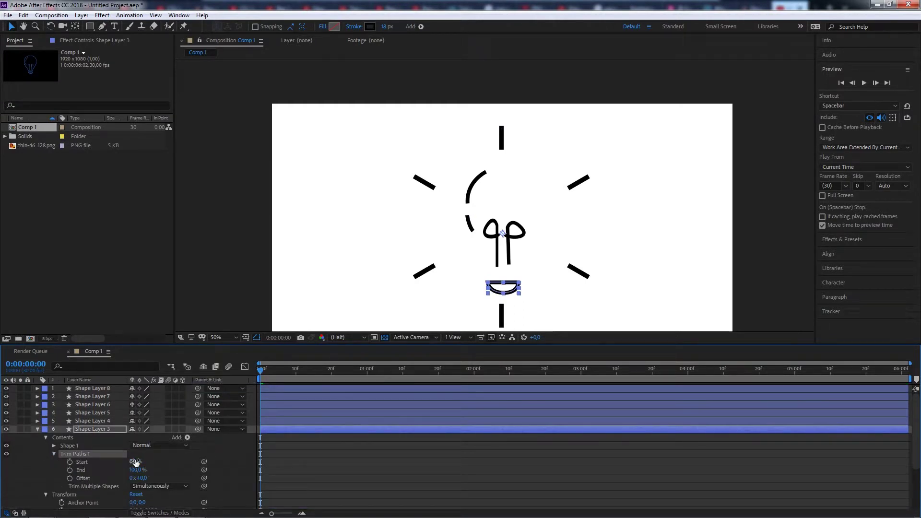
Step: Keyframe Shape Layer 3's Trim Paths Start at 100% on the first frame and 0% at 0:00:01:10
click(70, 462)
drag(136, 461, 194, 458)
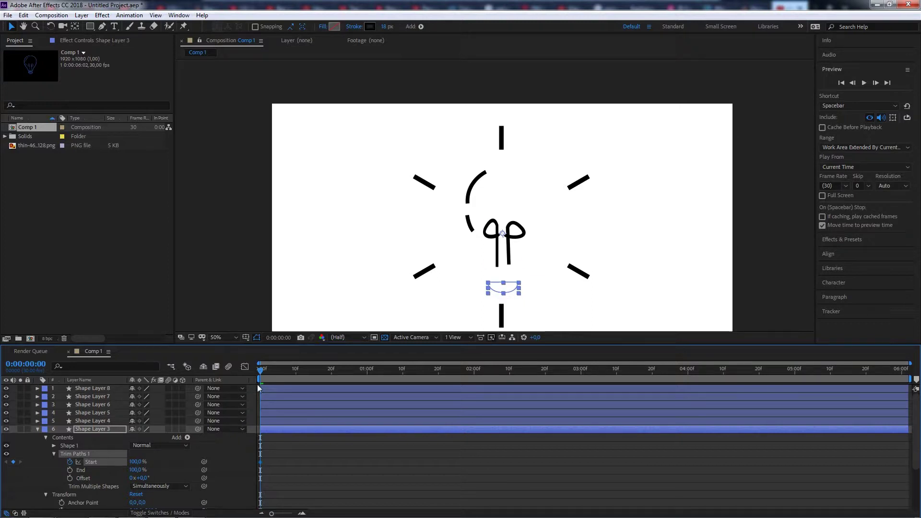
drag(261, 374, 402, 377)
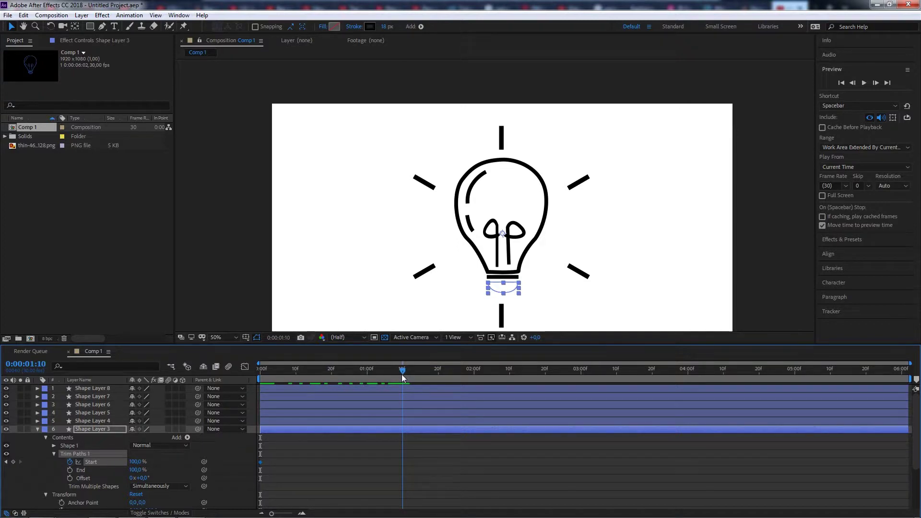
click(135, 462)
text(0)
key(Return)
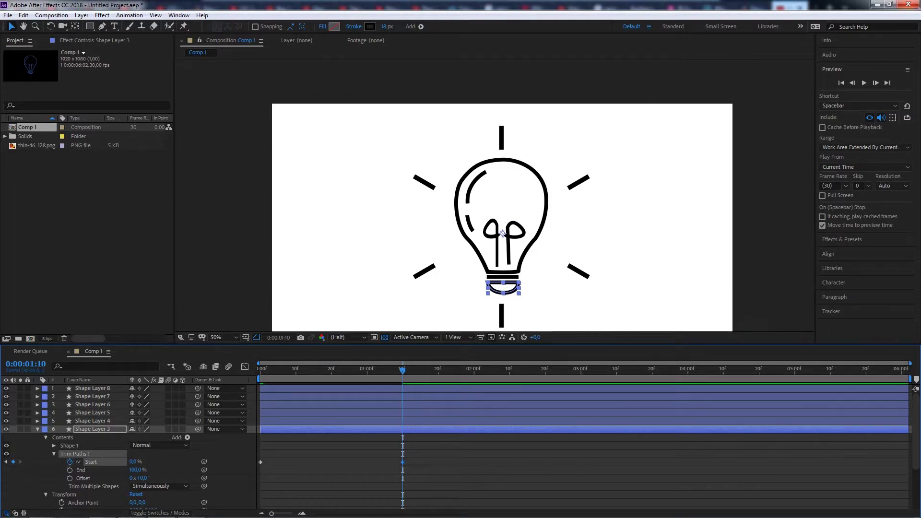
Step: Preview the bulb and base drawing animation from the first frame, and move the current time back to 0:00:00:03
click(841, 83)
click(862, 82)
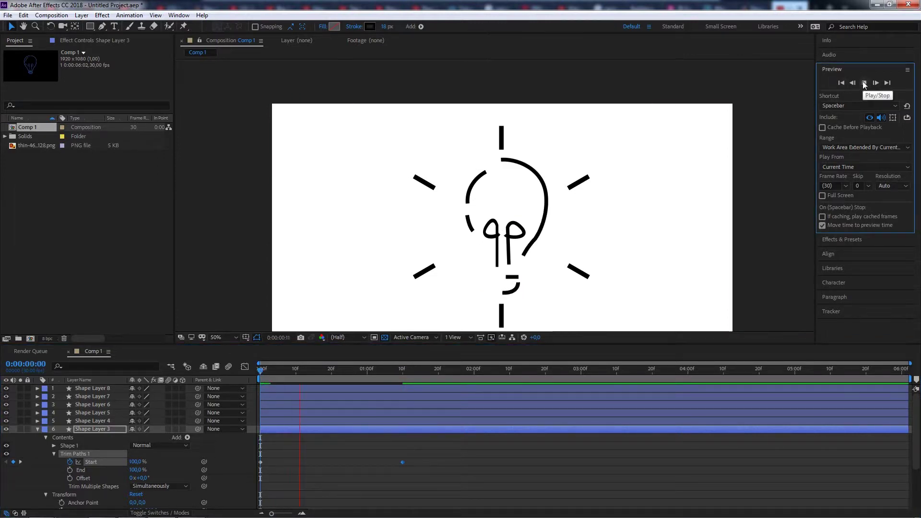
key(space)
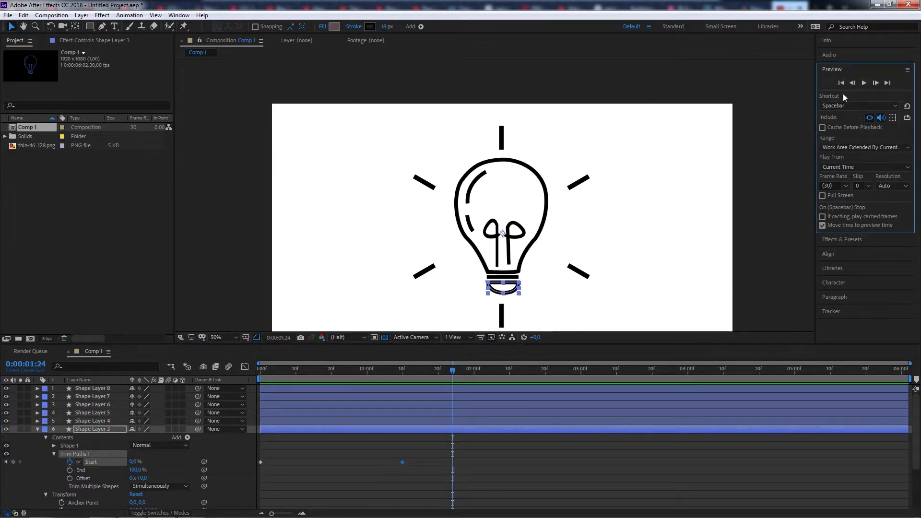
mouse_move(440, 367)
mouse_down()
mouse_move(336, 381)
mouse_move(217, 380)
mouse_up()
key(Page_Down)
key(Page_Down)
key(Page_Down)
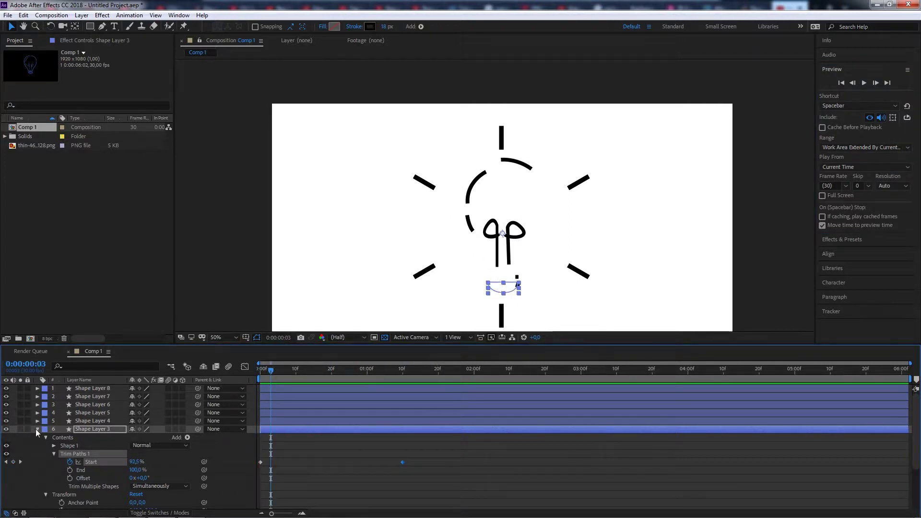
Step: Identify Shape Layer 4's line by toggling its visibility, and set the current time to 0:00:00:20
click(37, 428)
click(6, 420)
click(5, 421)
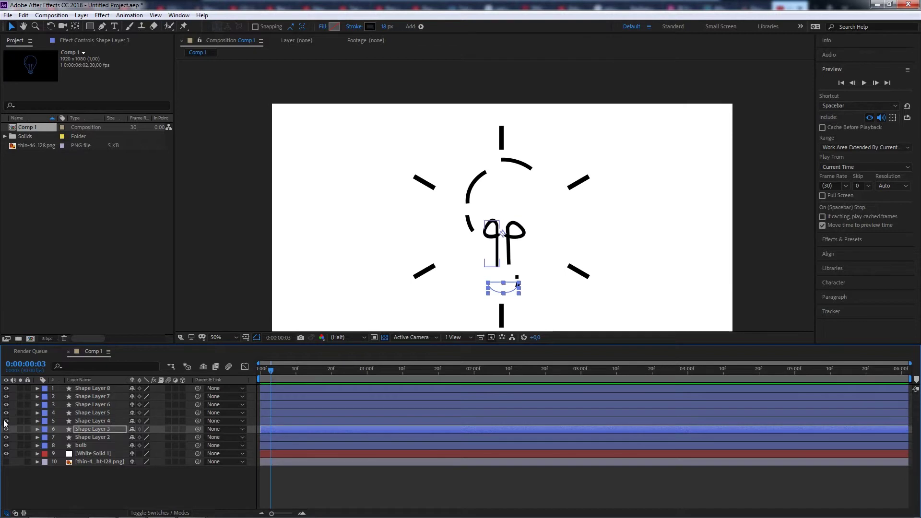
drag(271, 369, 294, 371)
mouse_move(306, 371)
mouse_down()
mouse_move(341, 371)
mouse_move(332, 372)
mouse_up()
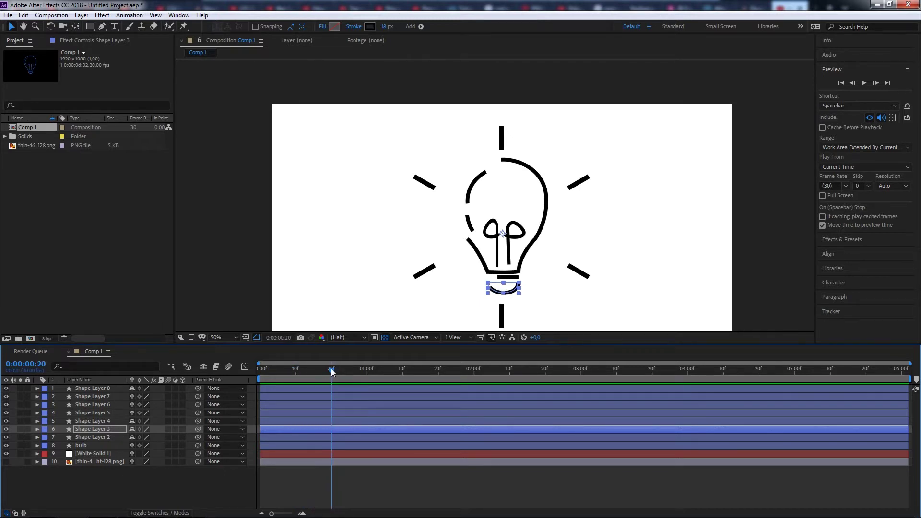
click(38, 428)
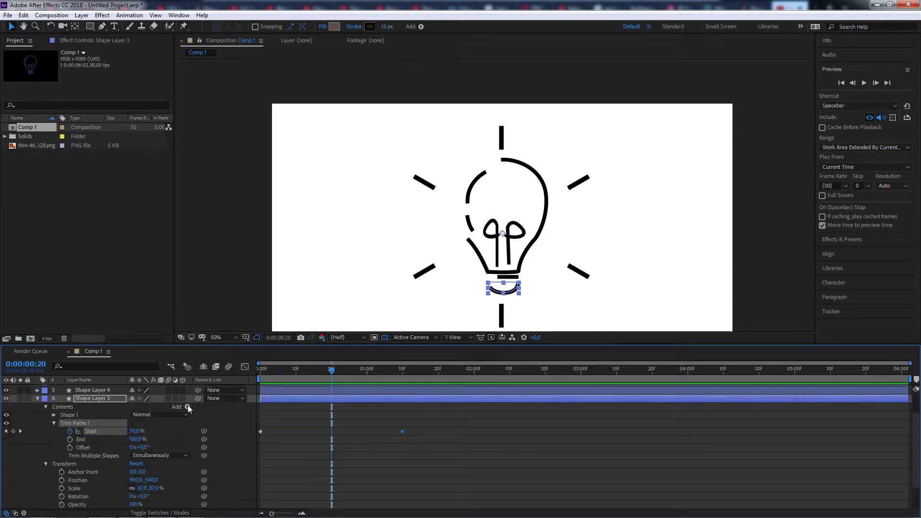
click(6, 398)
click(5, 398)
click(37, 398)
Step: Add Trim Paths to Shape Layer 4, the left filament loop, and show its trim properties
click(87, 421)
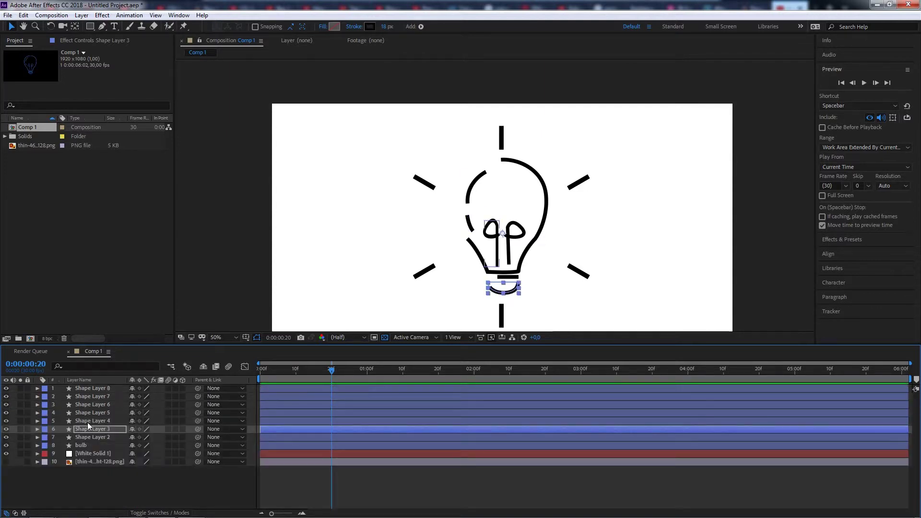
click(37, 421)
click(187, 429)
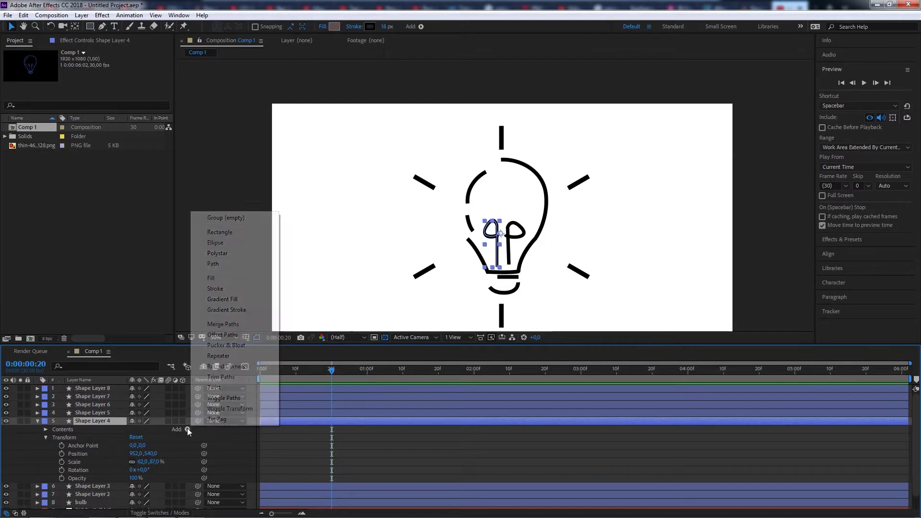
click(229, 377)
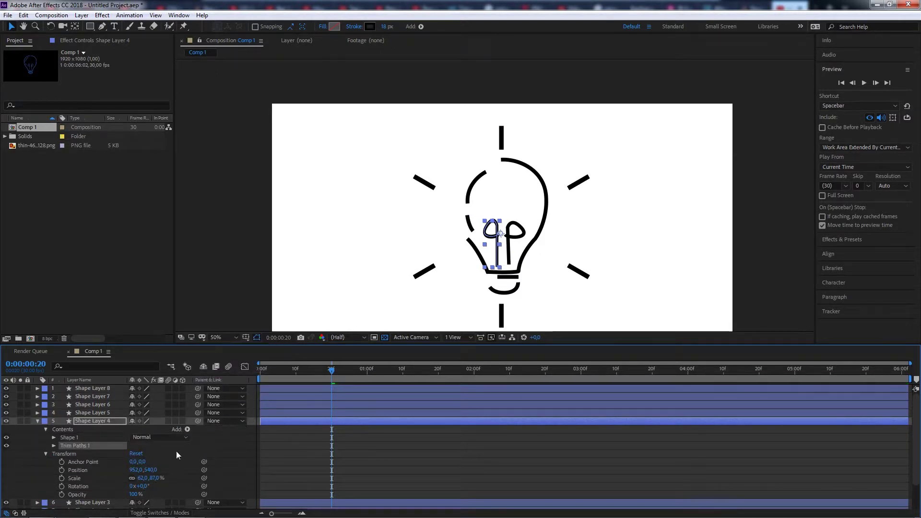
click(46, 453)
click(54, 445)
Step: Keyframe Shape Layer 4's Trim Paths Start at 100% at 0:00:00:20 and 0% at 0:00:02:00
click(69, 453)
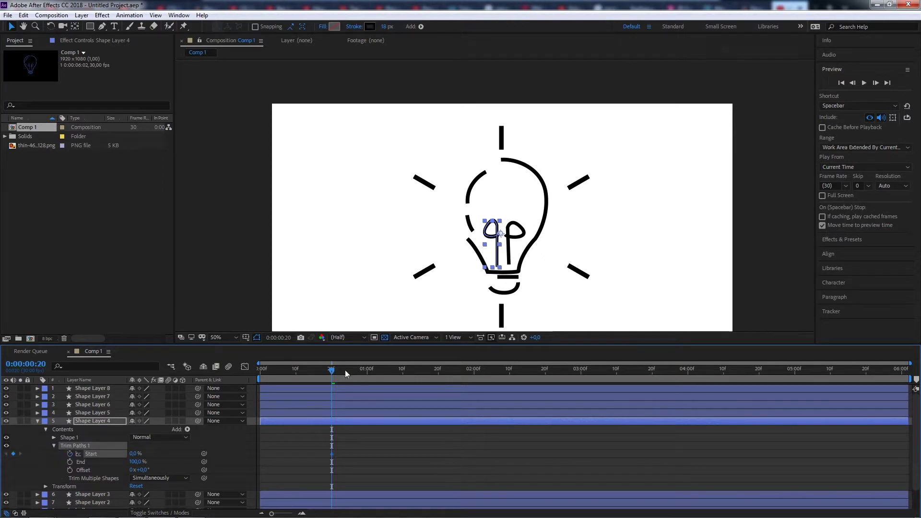
drag(135, 453, 217, 453)
drag(331, 375, 474, 376)
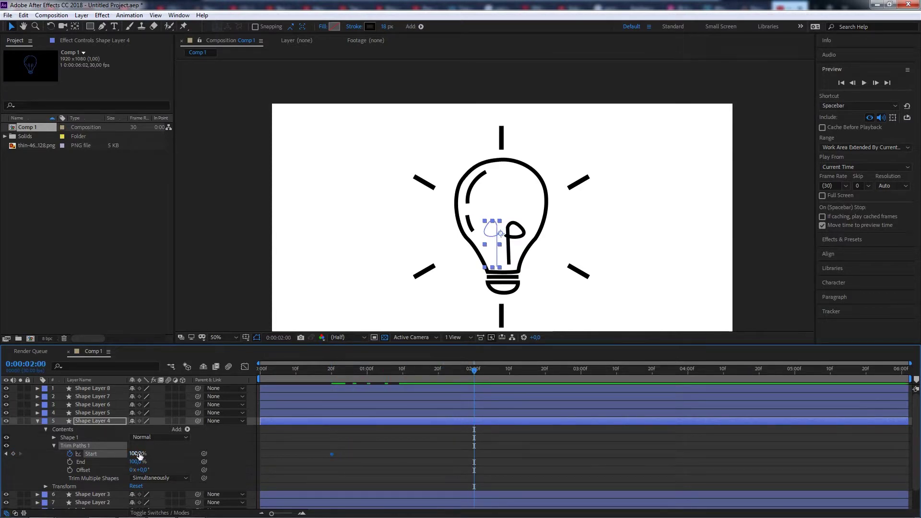
text(0)
key(Return)
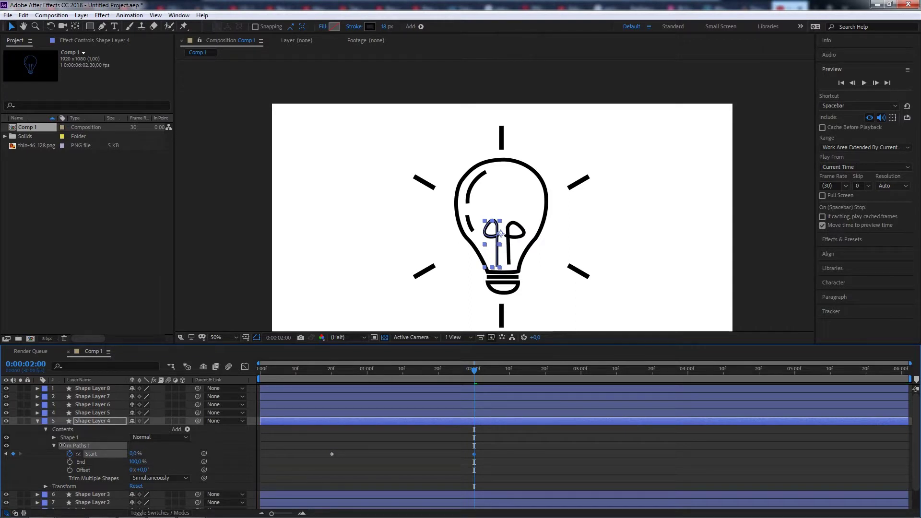
Step: Preview the animation from the first frame with the left filament included, and move the current time to 0:00:01:13
click(841, 82)
click(864, 84)
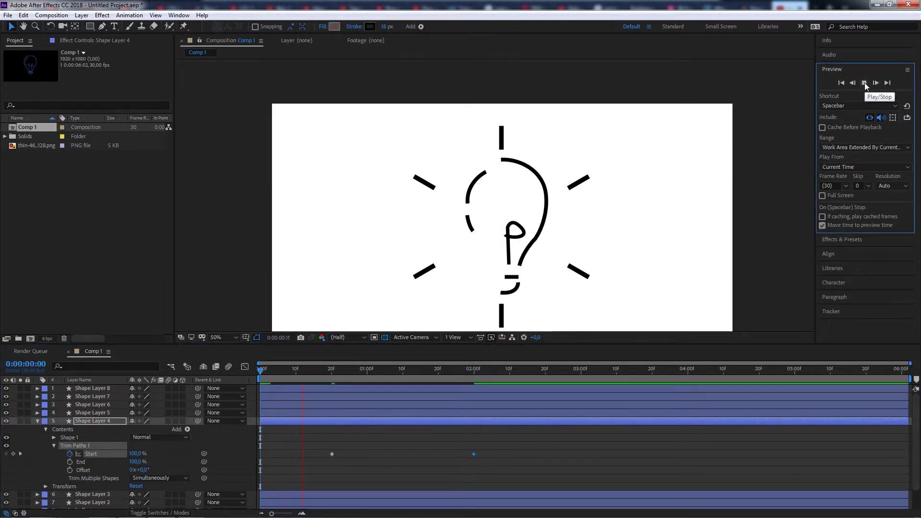
click(864, 84)
drag(482, 373, 410, 377)
Step: Identify Shape Layer 5 as the right filament loop by toggling its visibility, and add Trim Paths to it
click(88, 412)
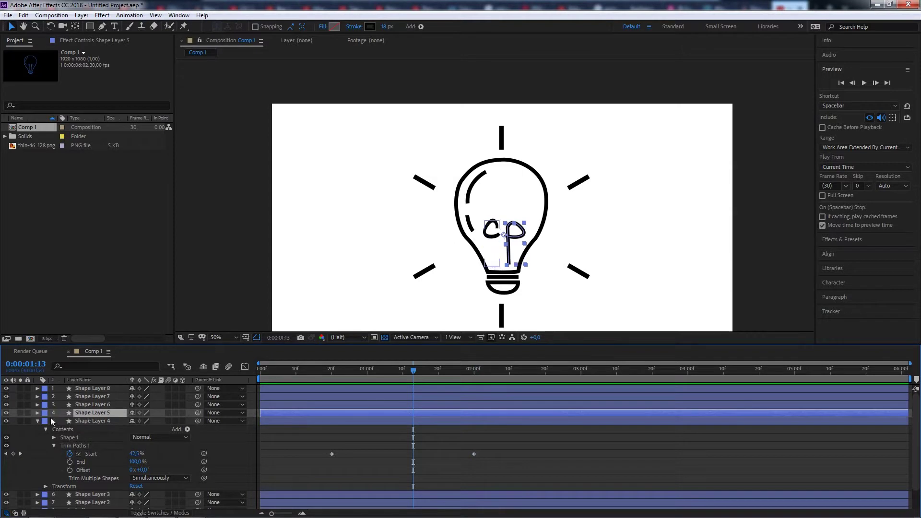
click(6, 412)
click(6, 413)
click(37, 412)
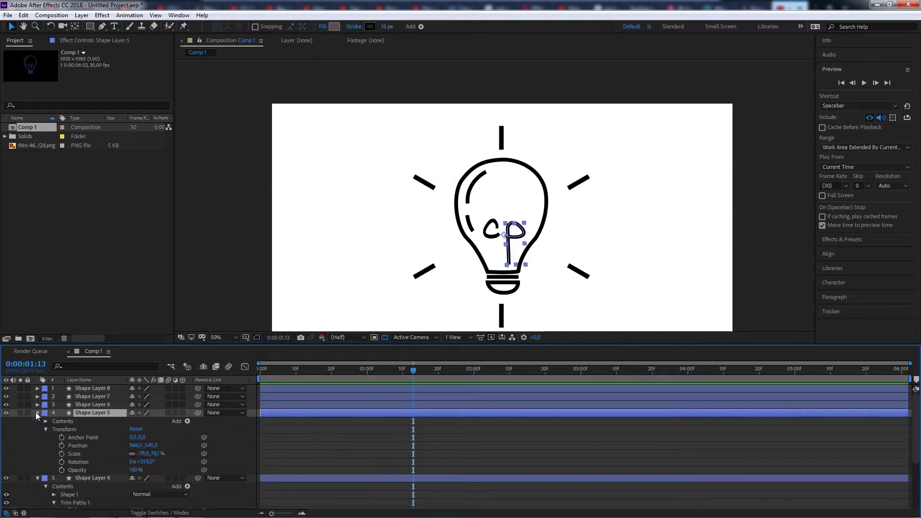
click(187, 421)
click(232, 369)
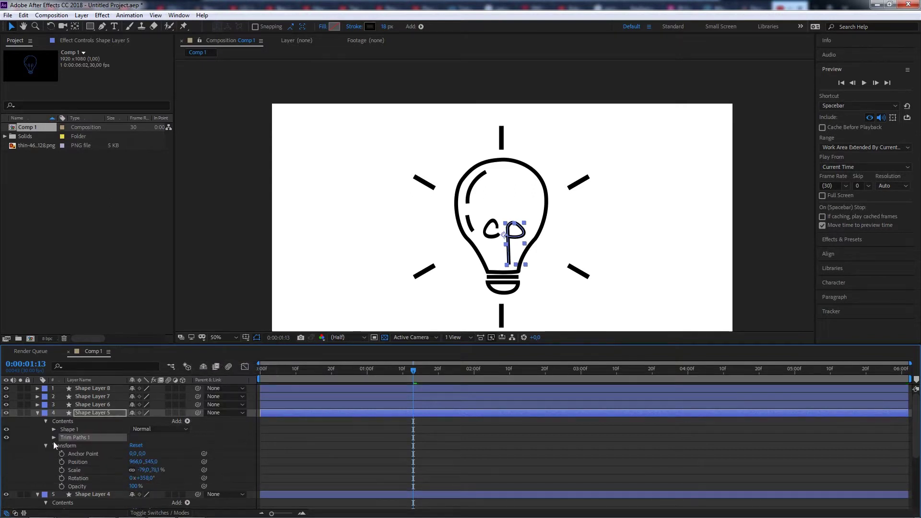
click(45, 445)
click(54, 436)
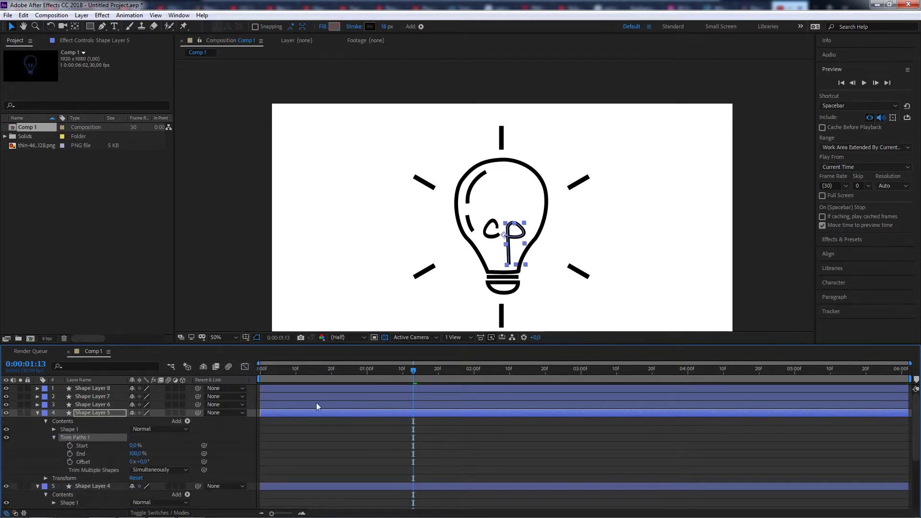
Step: Keyframe Shape Layer 5's Trim Paths Start at 100% at 0:00:00:20 and 0% at 0:00:02:00
drag(415, 370, 330, 376)
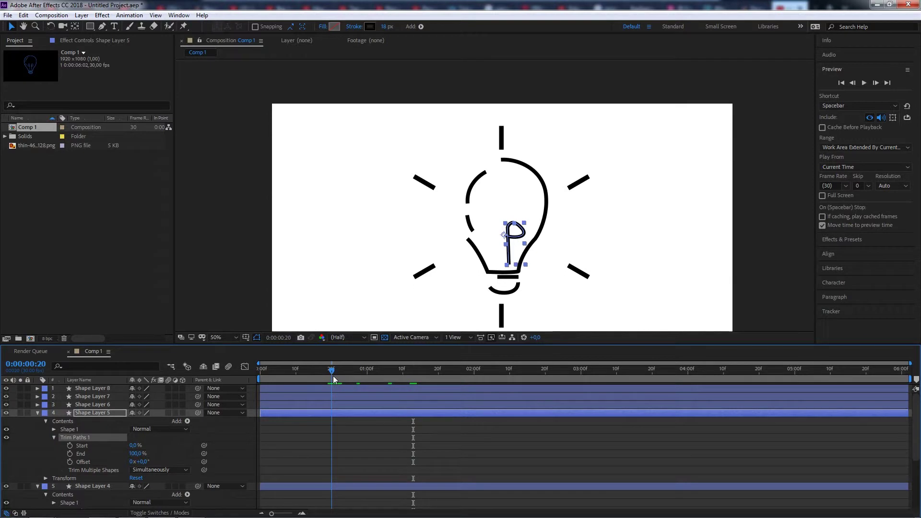
click(70, 445)
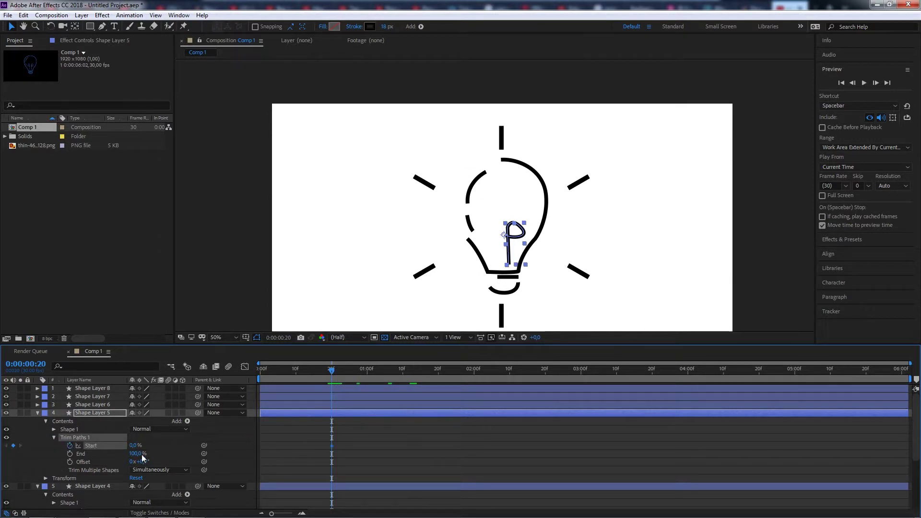
drag(135, 445, 250, 450)
drag(337, 372, 477, 371)
click(135, 445)
text(0)
key(Return)
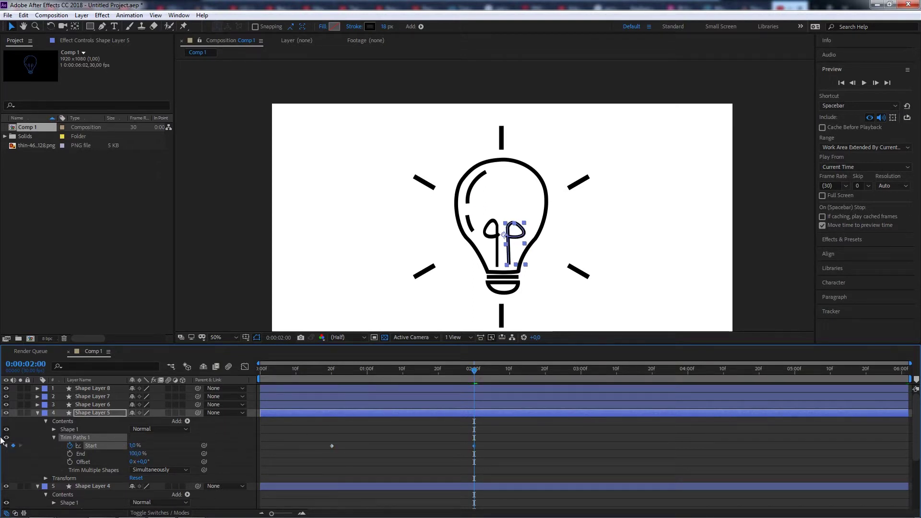
Step: Move the current time to 0:00:01:00, collapse Shape Layers 5 and 4, and expand Shape Layer 6
click(37, 412)
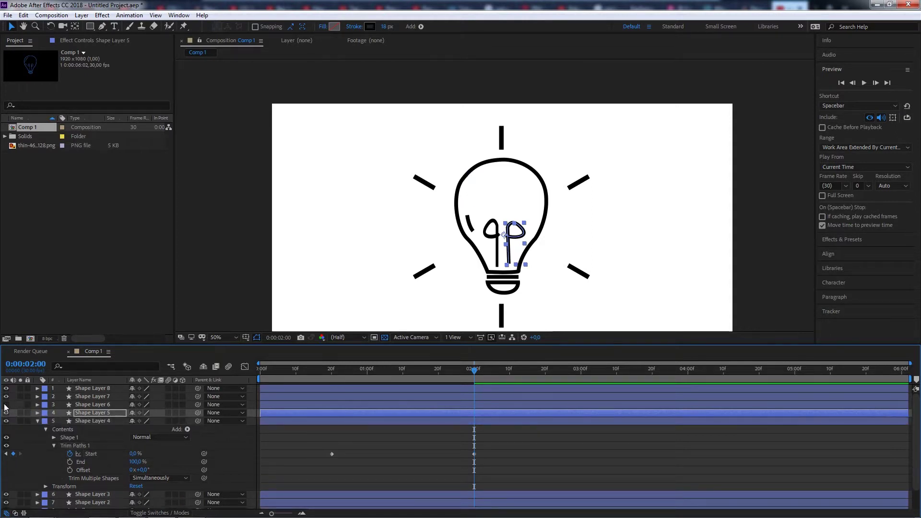
drag(475, 370, 367, 376)
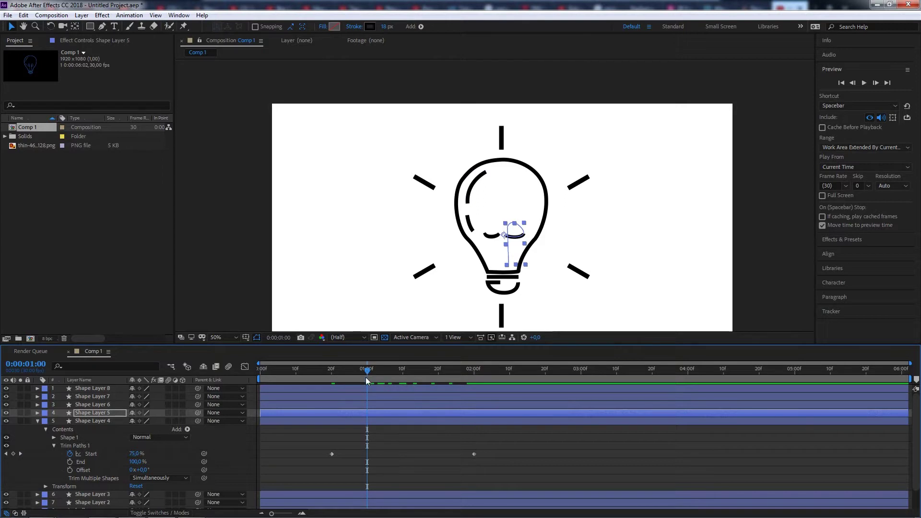
click(37, 412)
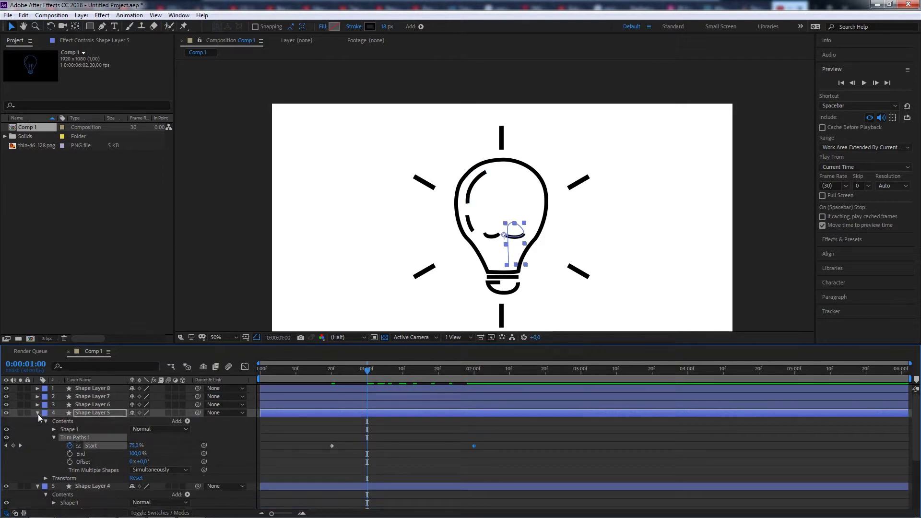
click(6, 413)
click(6, 413)
click(38, 405)
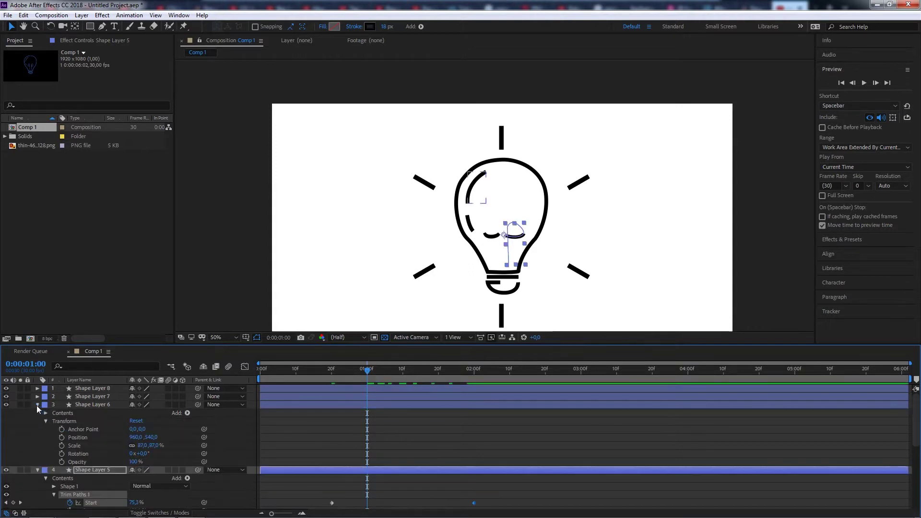
click(38, 469)
click(37, 477)
click(38, 477)
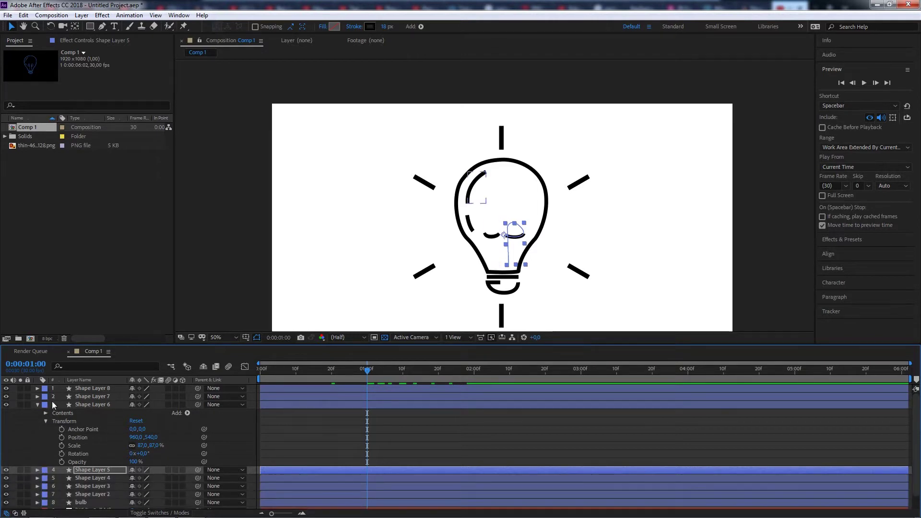
Step: Add Trim Paths to Shape Layer 6, the upper highlight arc, and show its trim properties
click(187, 412)
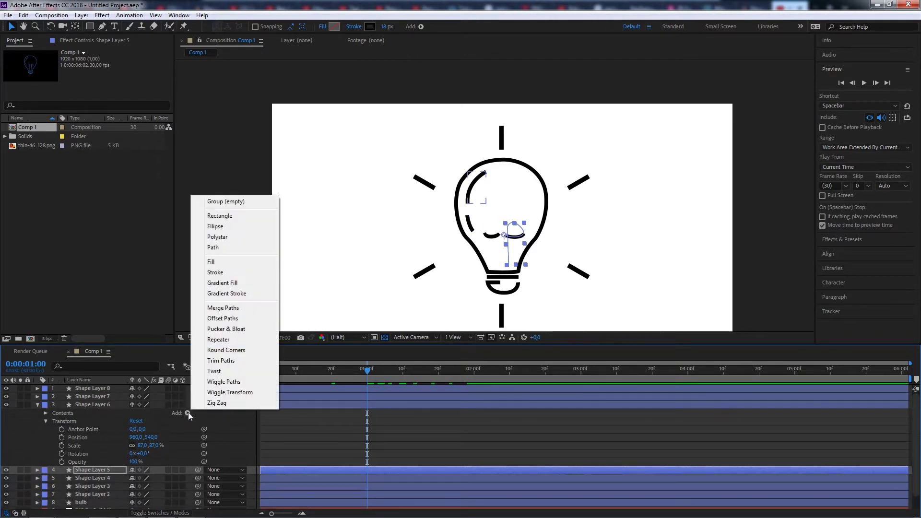
click(224, 362)
click(42, 437)
click(46, 438)
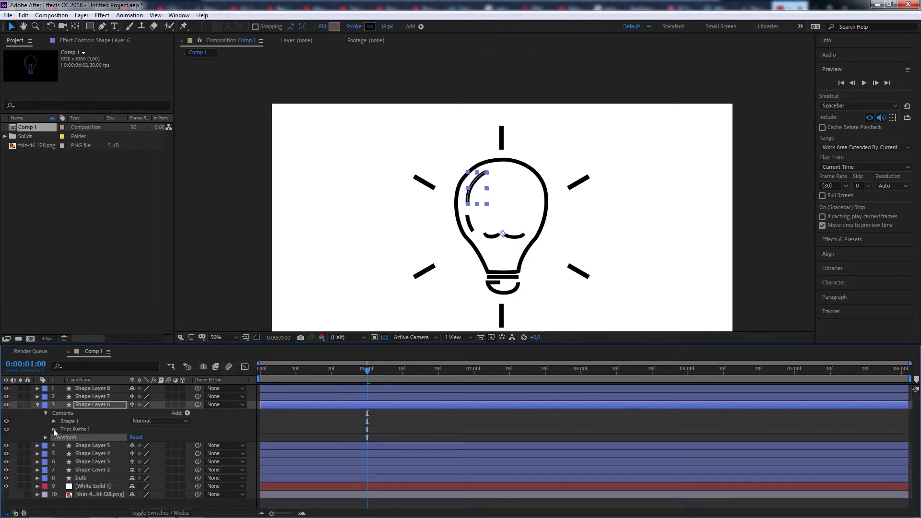
click(54, 429)
Step: Keyframe Shape Layer 6's Trim Paths Start at 100% at 0:00:01:00 and 0% at 0:00:02:00
click(83, 437)
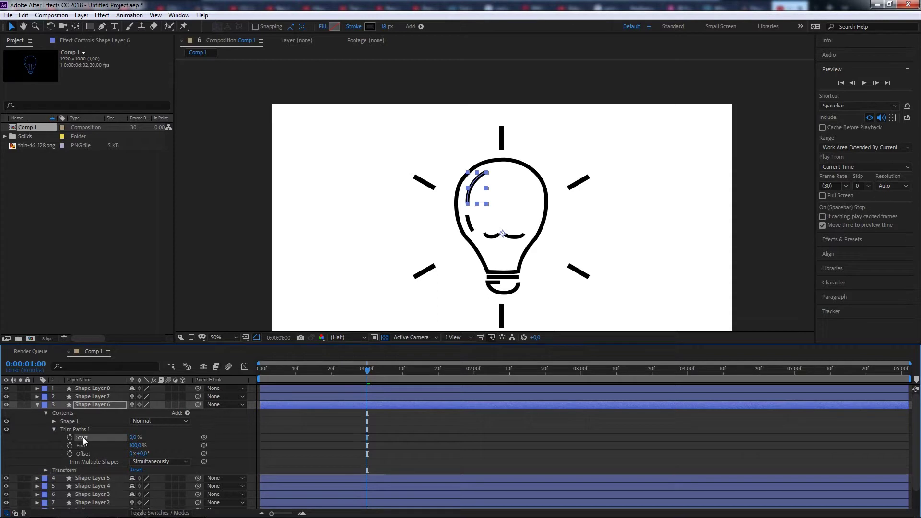
click(69, 437)
drag(133, 437, 238, 436)
drag(366, 371, 475, 370)
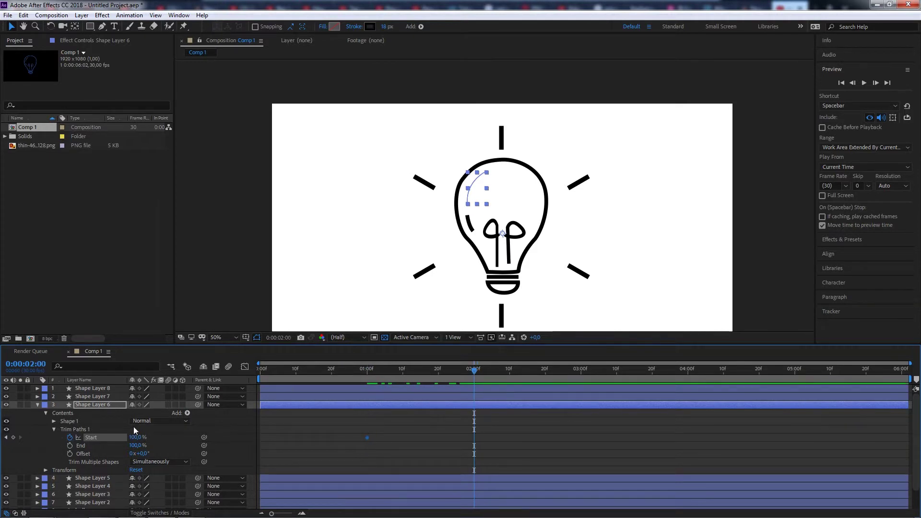
mouse_move(136, 437)
mouse_down()
mouse_move(158, 436)
mouse_move(92, 435)
mouse_up()
Step: Collapse Shape Layer 6, add Trim Paths to Shape Layer 7, the short lower highlight, and show its trim properties
click(83, 396)
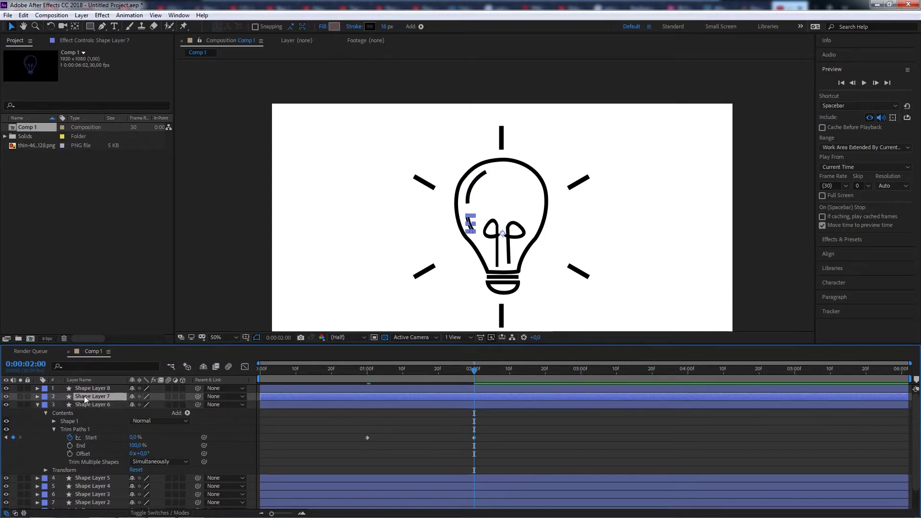
click(37, 404)
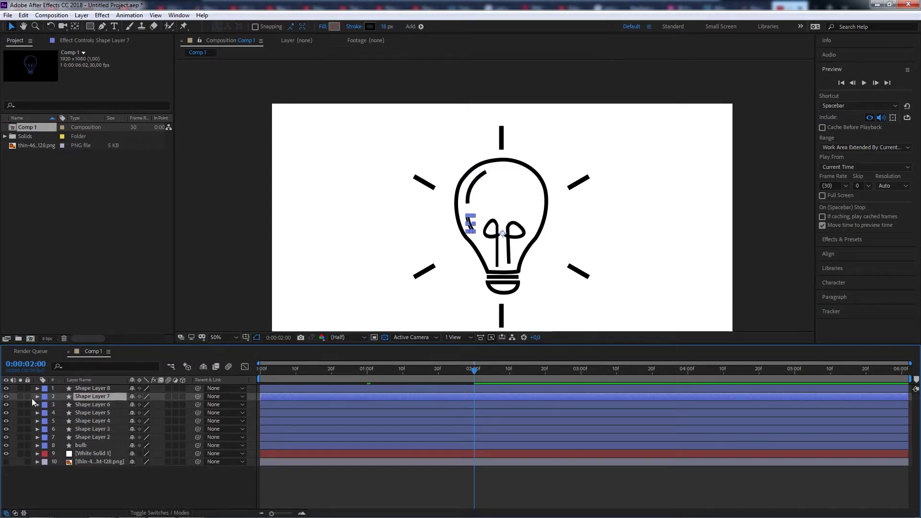
click(36, 396)
click(47, 413)
click(45, 413)
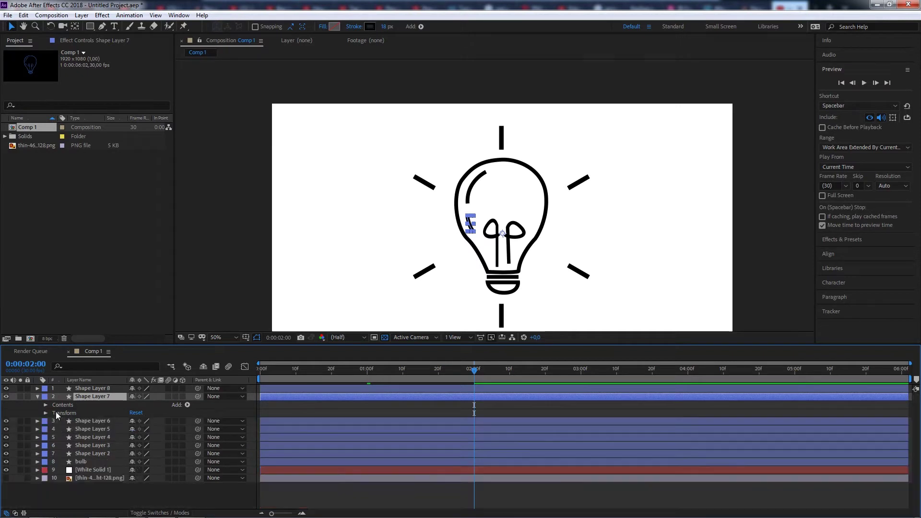
click(190, 404)
click(226, 358)
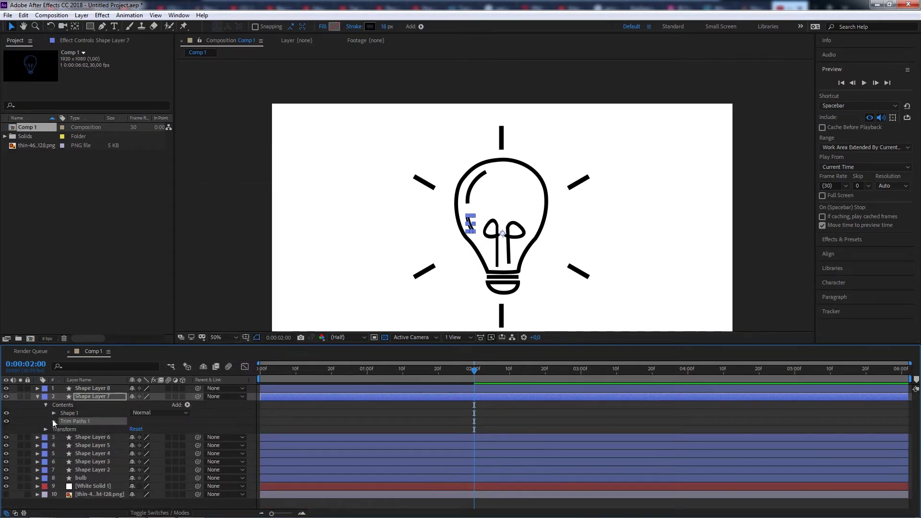
click(53, 421)
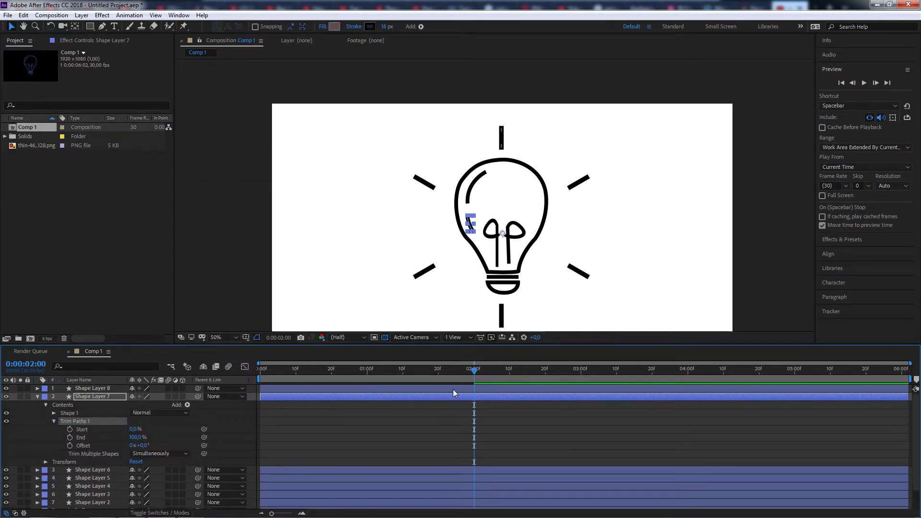
Step: Keyframe Shape Layer 7's Trim Paths Start at 0% at 0:00:02:00 and 100% at 0:00:01:00
click(69, 428)
mouse_move(134, 429)
mouse_down()
mouse_move(182, 428)
mouse_move(49, 428)
mouse_up()
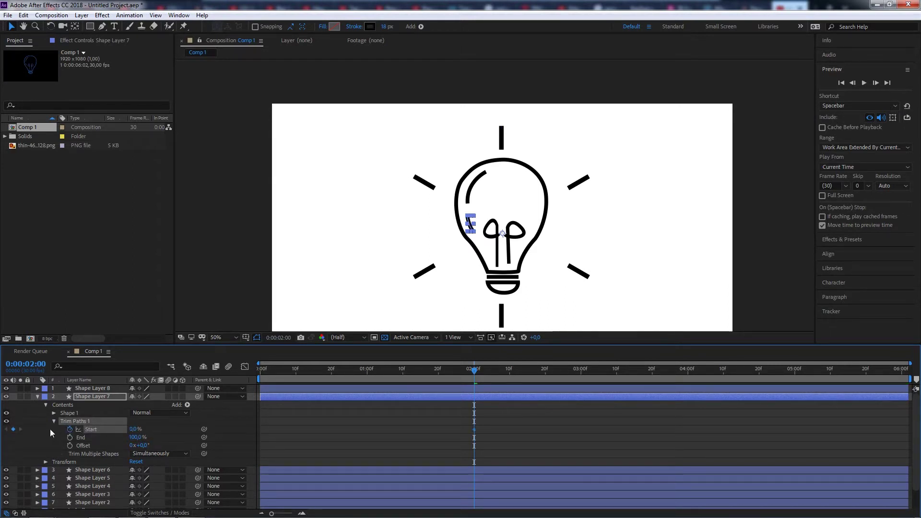
drag(475, 373, 368, 384)
drag(133, 429, 257, 435)
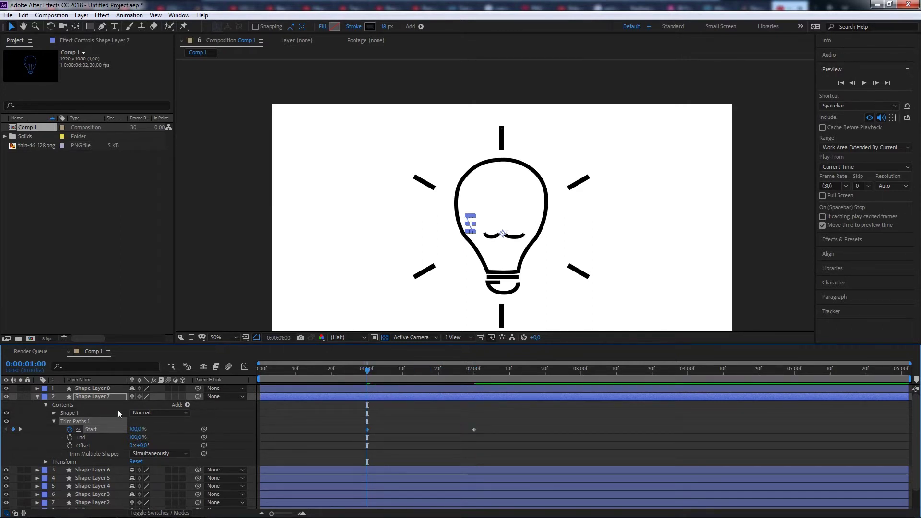
Step: Collapse Shape Layer 7, add Trim Paths to Shape Layer 8, the repeated rays, and show its trim properties
click(37, 396)
click(94, 388)
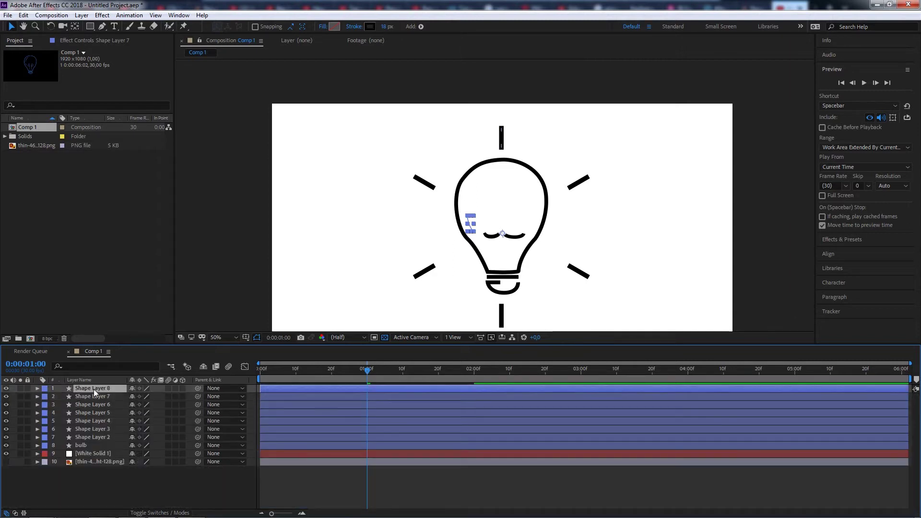
click(38, 388)
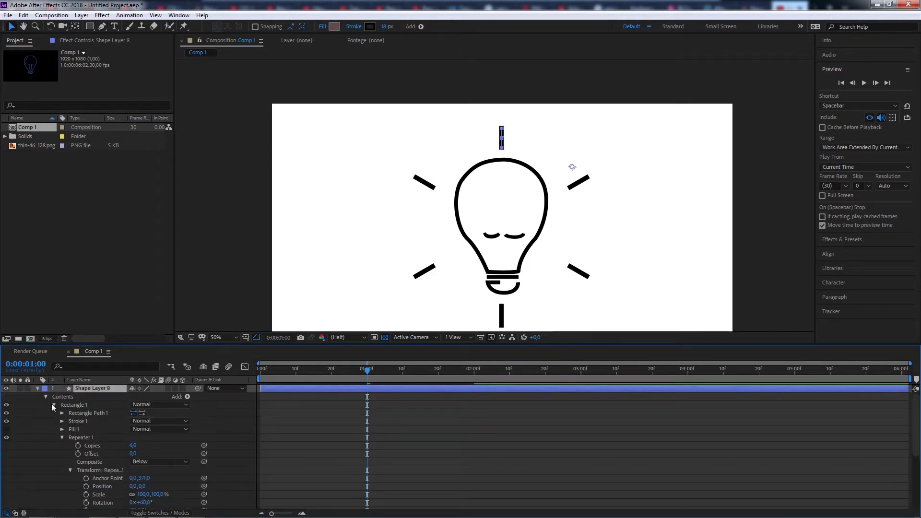
click(187, 396)
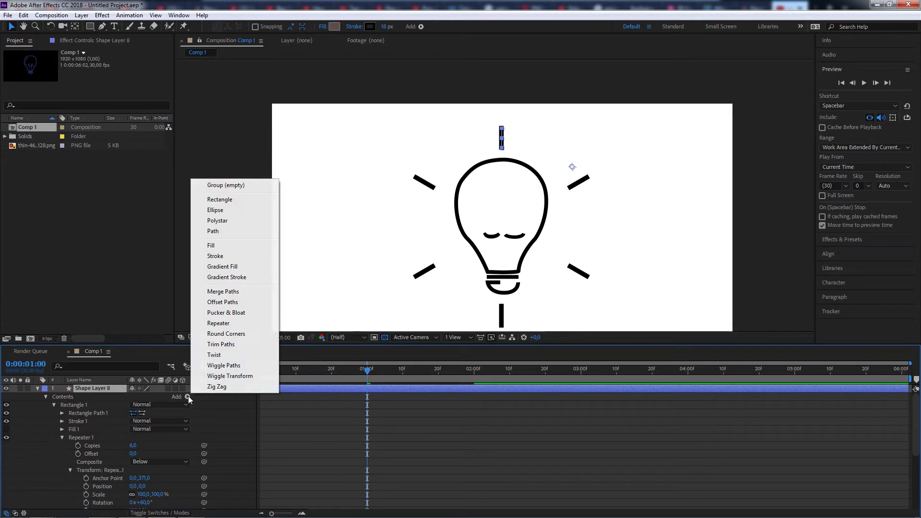
click(234, 346)
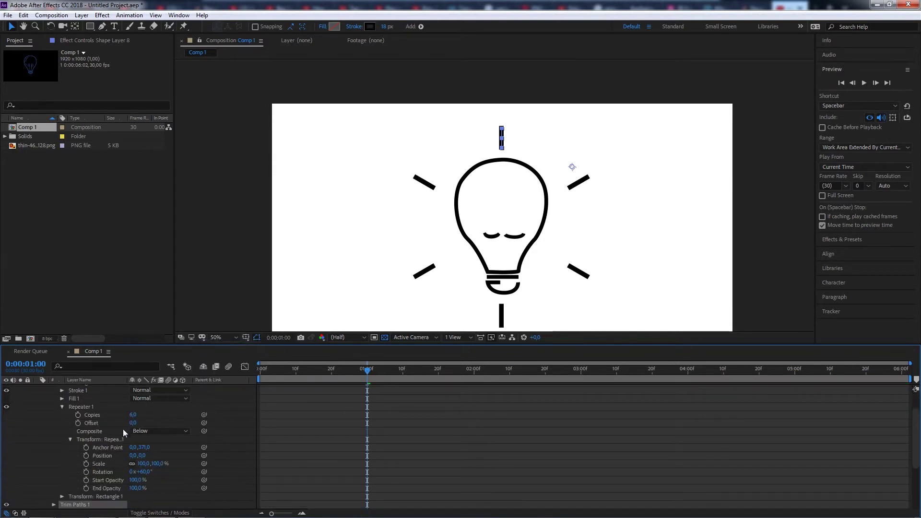
scroll(110, 447, down, 5)
click(53, 423)
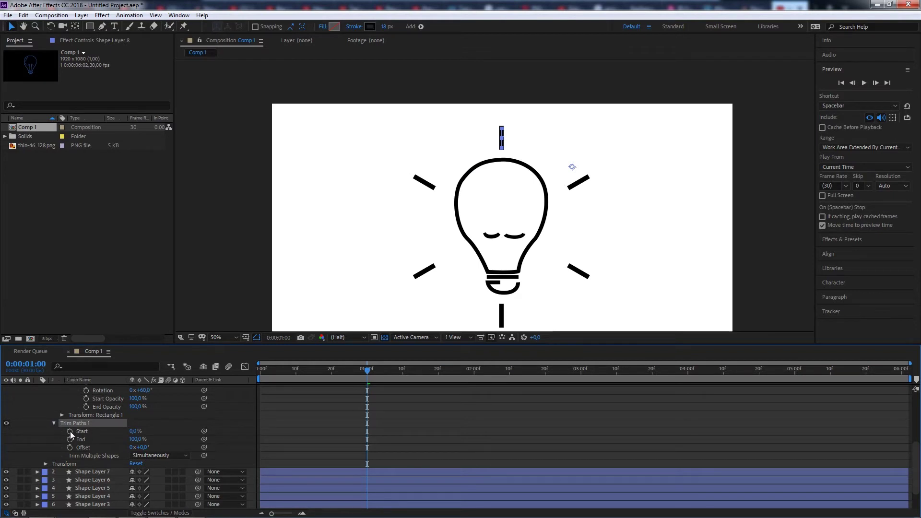
Step: Set the rays' Trim Paths End to 0% and Start to 100%, with the current time at 0:00:01:10
drag(135, 431, 46, 439)
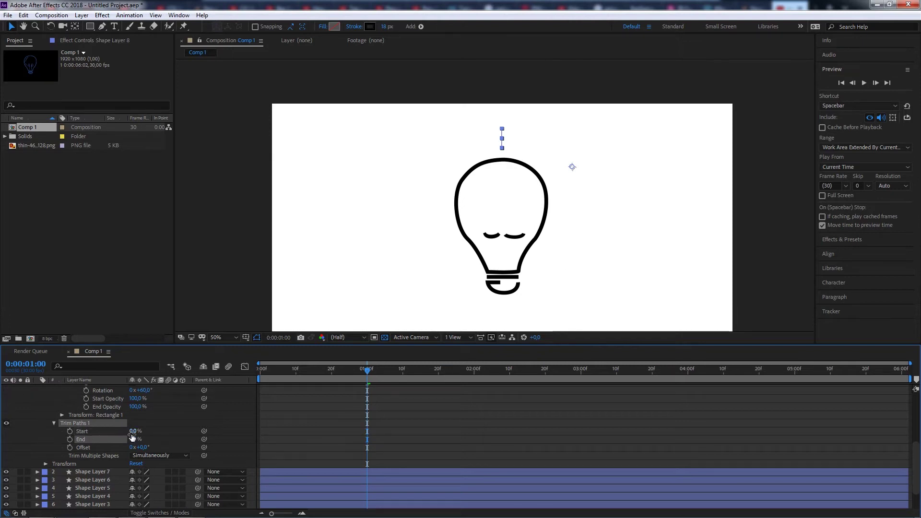
drag(133, 432, 176, 432)
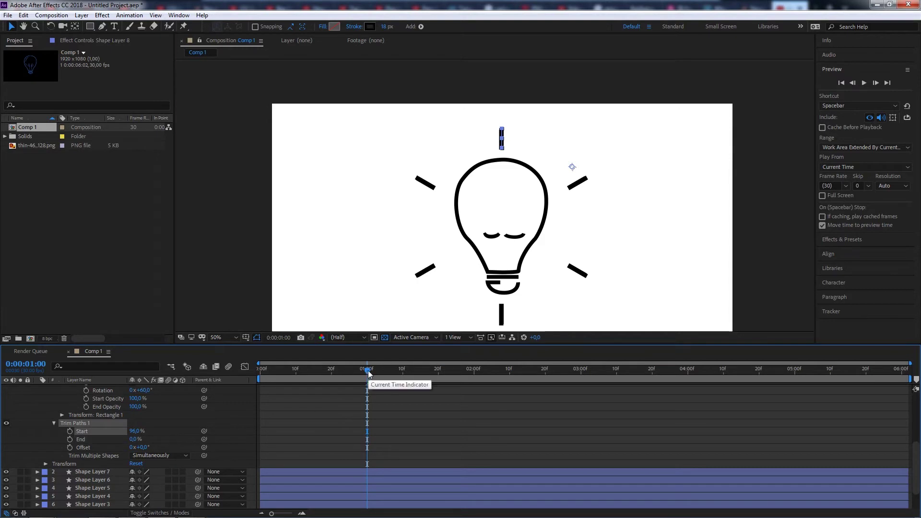
drag(369, 374, 403, 376)
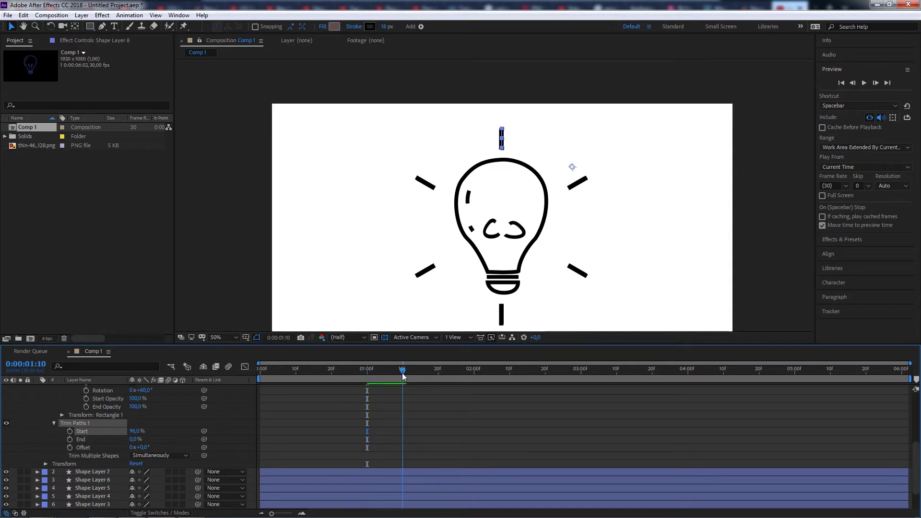
drag(134, 432, 159, 430)
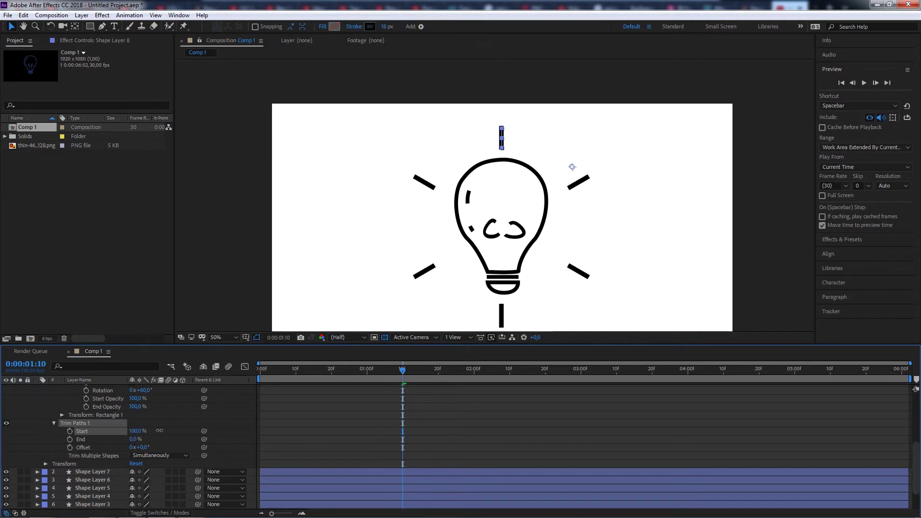
Step: Try the rays' trim with End at 100% and a lower Start, restore Start 100% and End 0%, and check the Trim Multiple Shapes options
click(130, 439)
text(100)
key(Return)
click(124, 430)
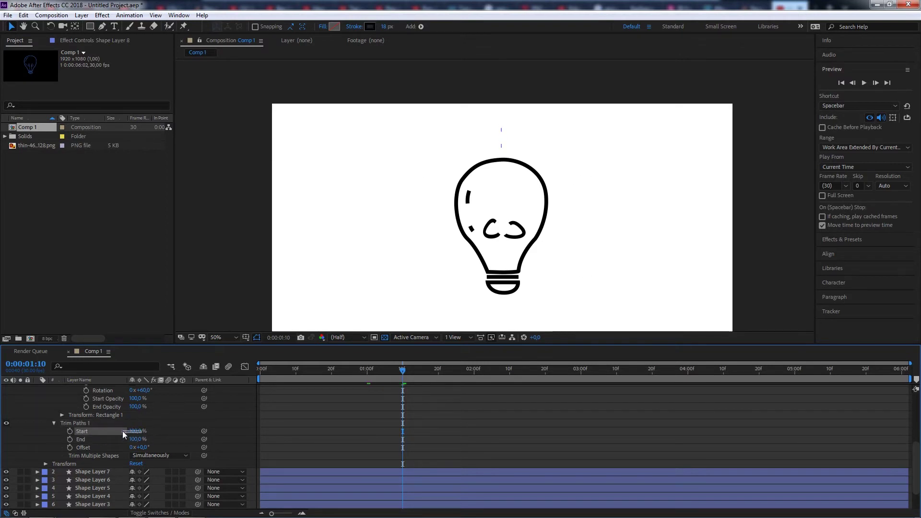
text(9)
key(Return)
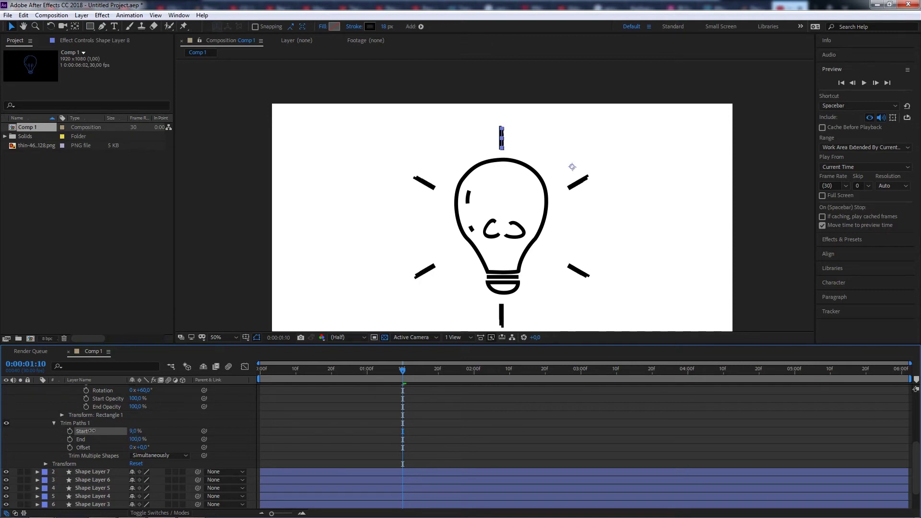
click(135, 439)
text(12)
key(Return)
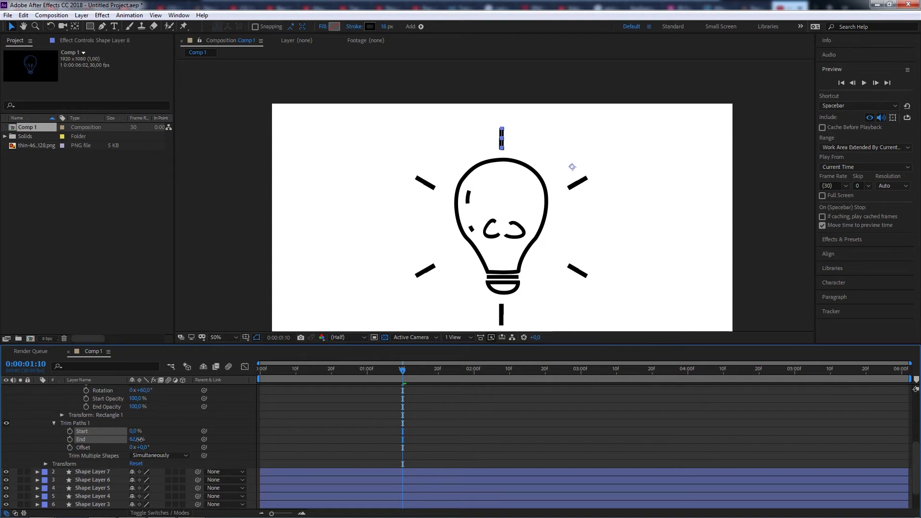
drag(114, 439, 162, 432)
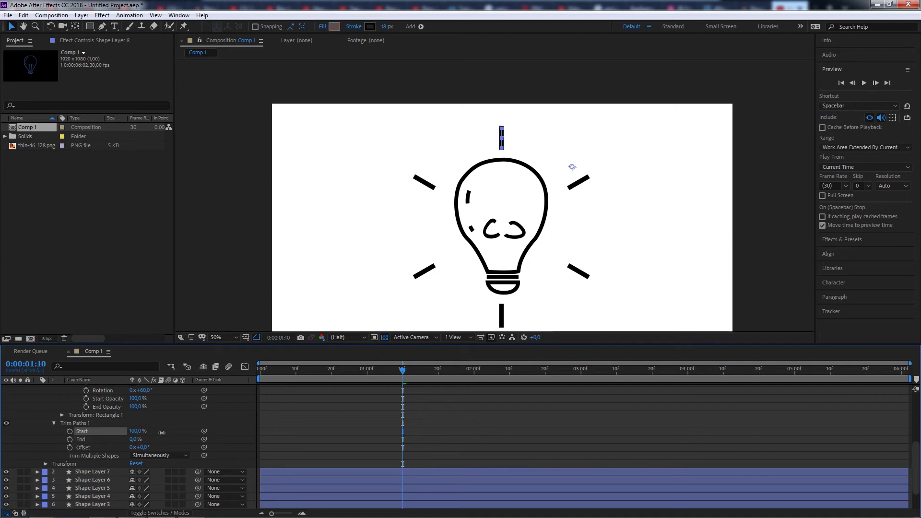
click(158, 456)
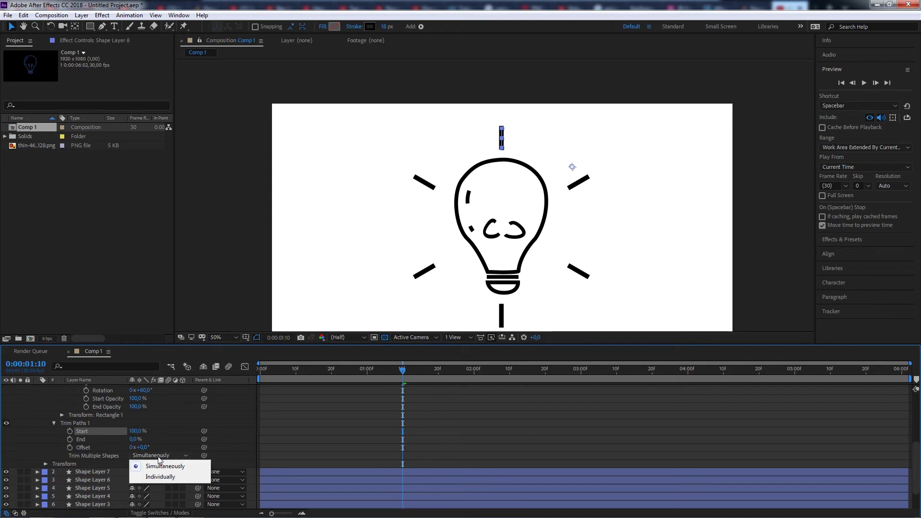
click(162, 428)
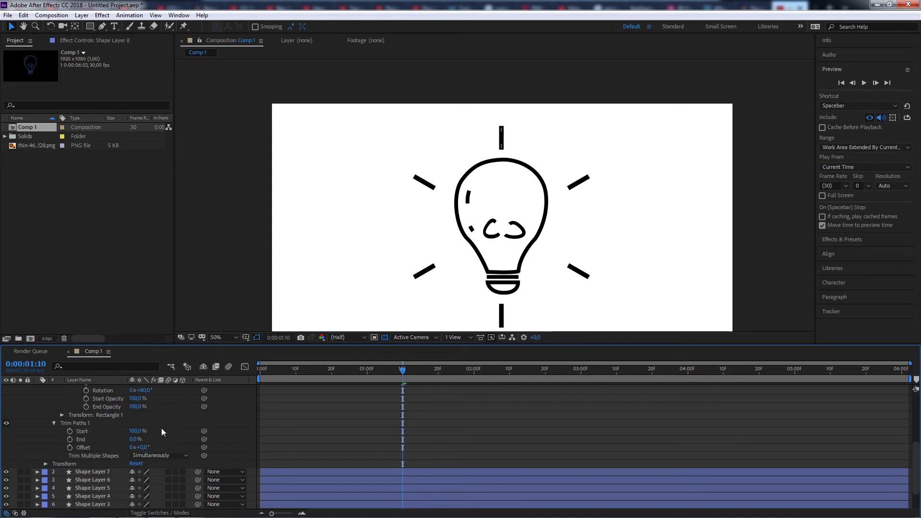
Step: Keyframe the rays' Trim Paths Start and End at 0% at 0:00:01:10, and Start at 100% at 0:00:02:00
click(69, 431)
click(70, 438)
click(135, 430)
text(0)
key(Return)
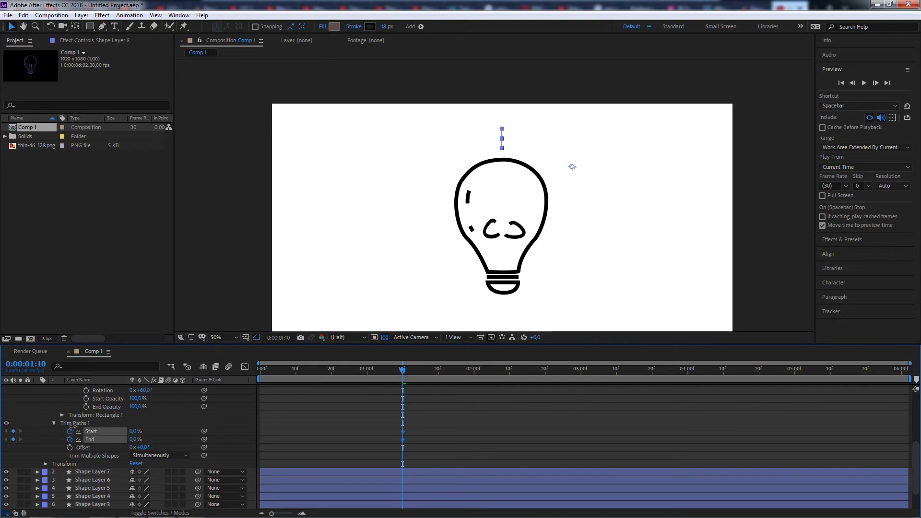
mouse_move(411, 373)
mouse_down()
mouse_move(576, 379)
mouse_move(261, 371)
mouse_move(473, 372)
mouse_up()
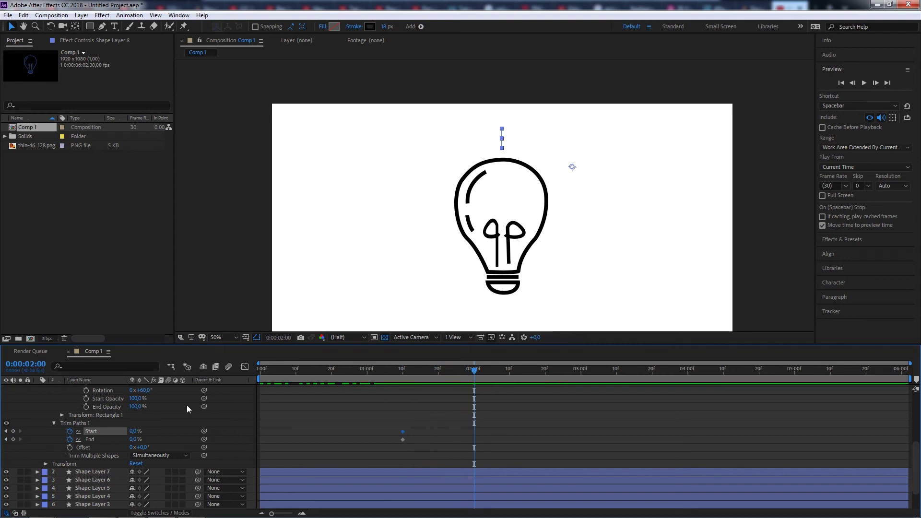
drag(134, 431, 204, 430)
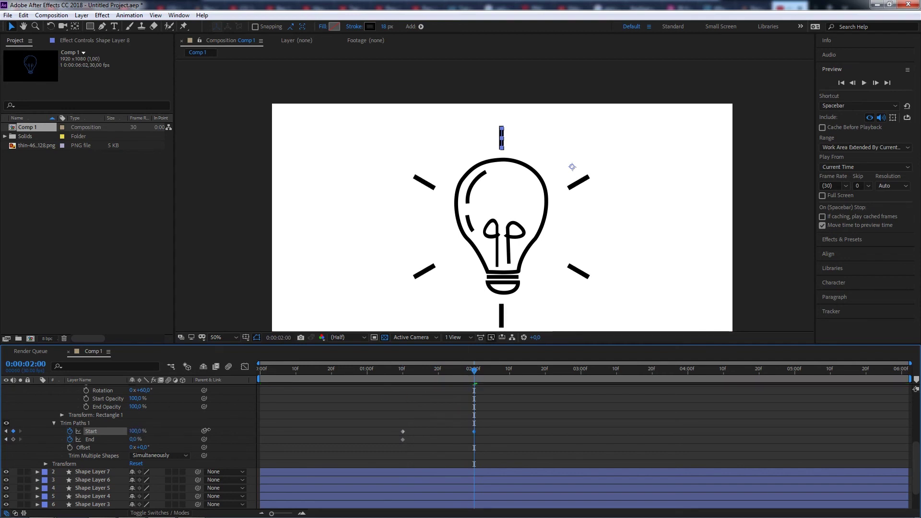
Step: Preview the complete light bulb animation from the first frame, and stop playback
click(864, 82)
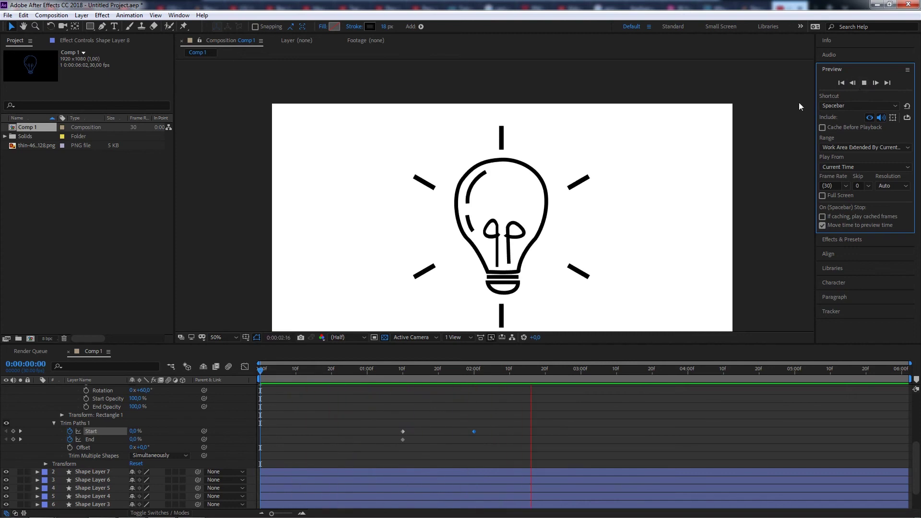
click(866, 85)
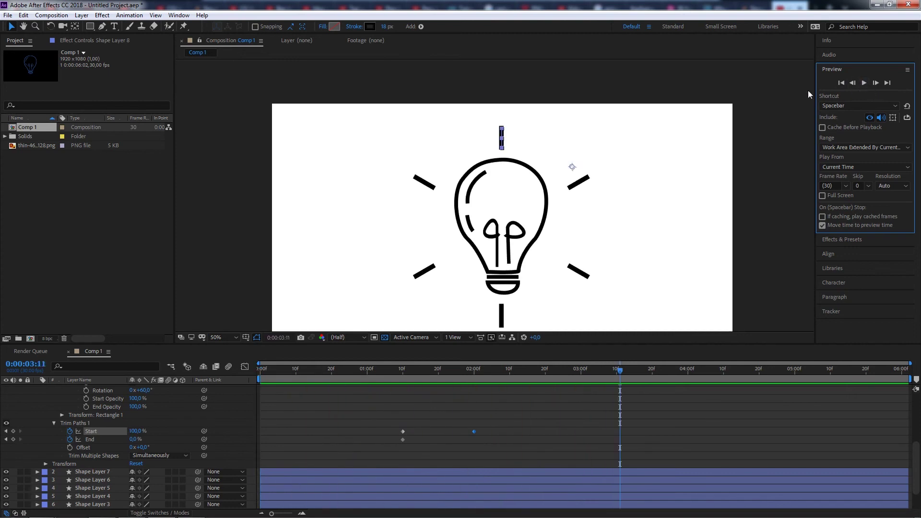